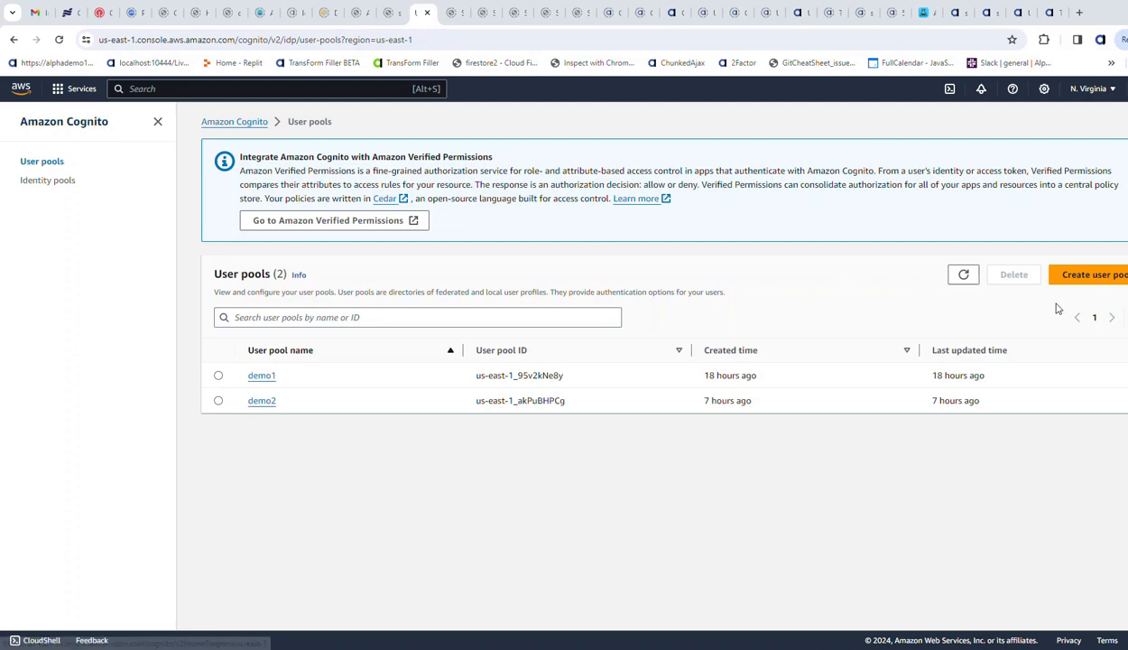
# - Start creating a new user pool with Email as the only sign-in option and continue to the security requirements
pyautogui.click(1083, 280)
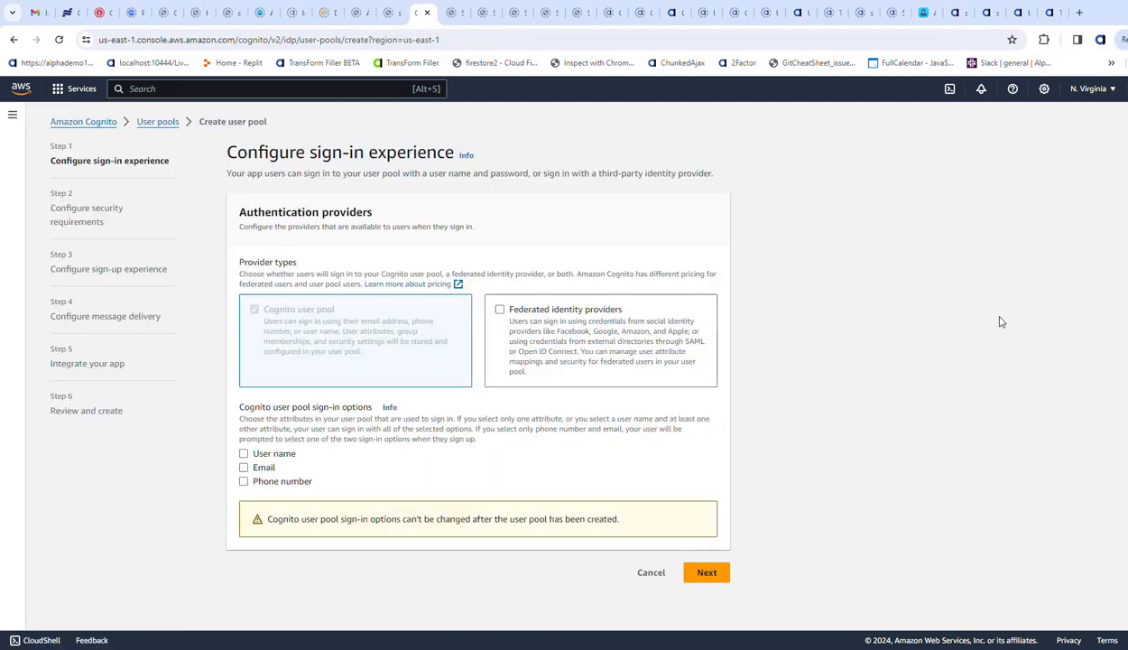
pyautogui.click(243, 468)
pyautogui.click(714, 579)
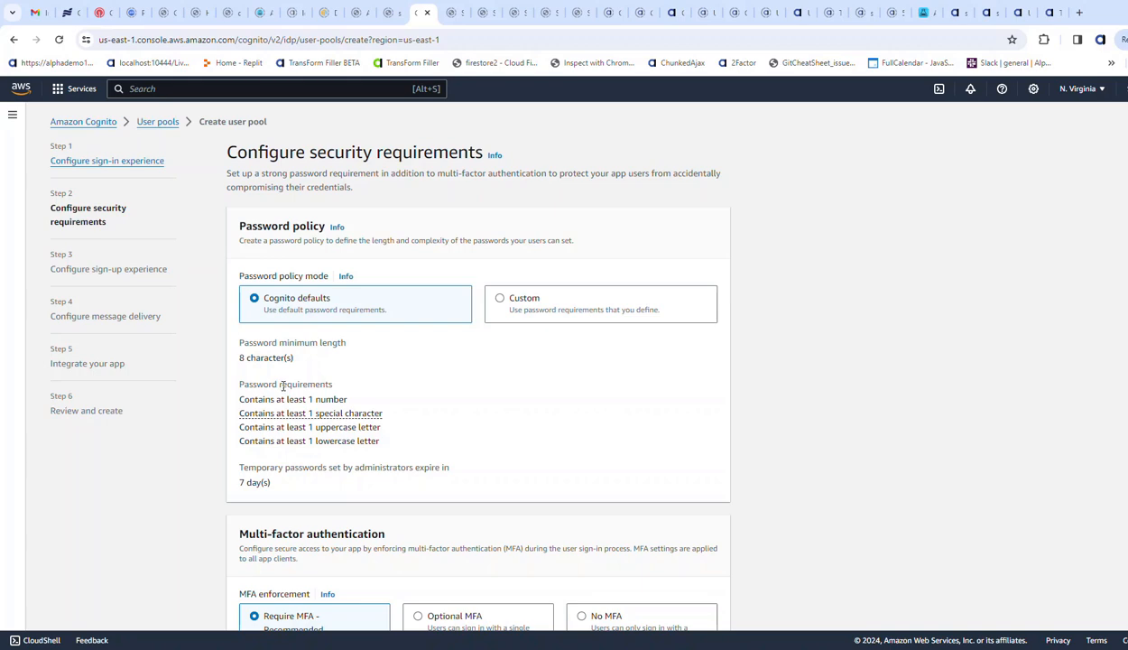
# - Set MFA enforcement to No MFA, keeping the default password policy, and continue to the sign-up experience settings
pyautogui.scroll(-1, 861, 468)
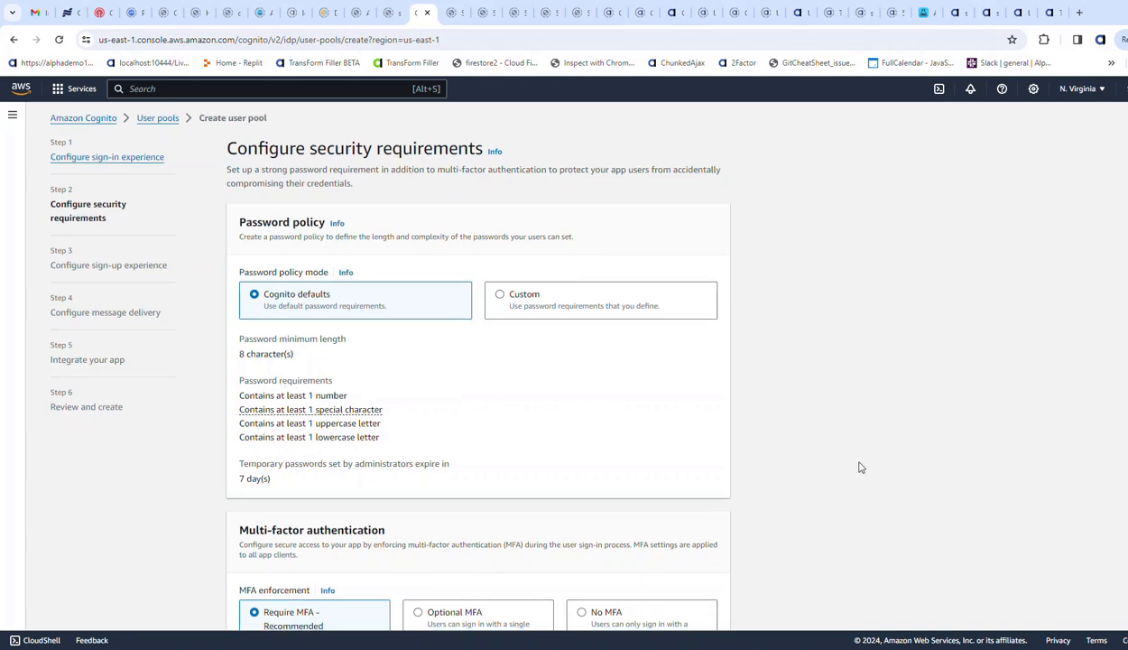
pyautogui.scroll(-3, 858, 468)
pyautogui.click(603, 372)
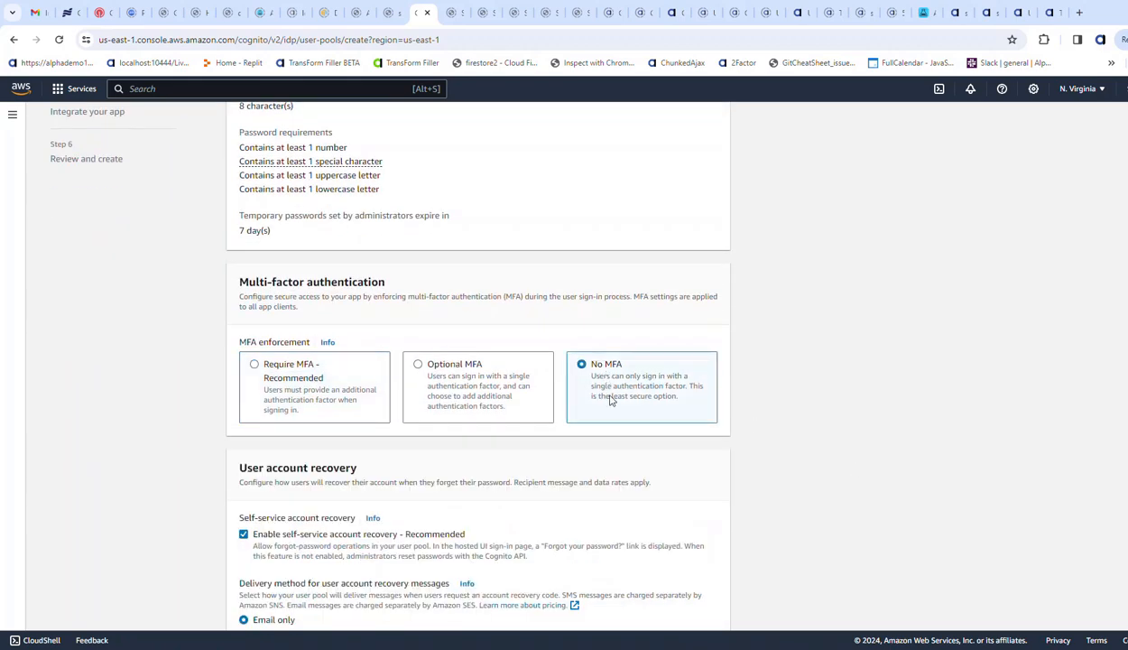
pyautogui.scroll(-2, 623, 406)
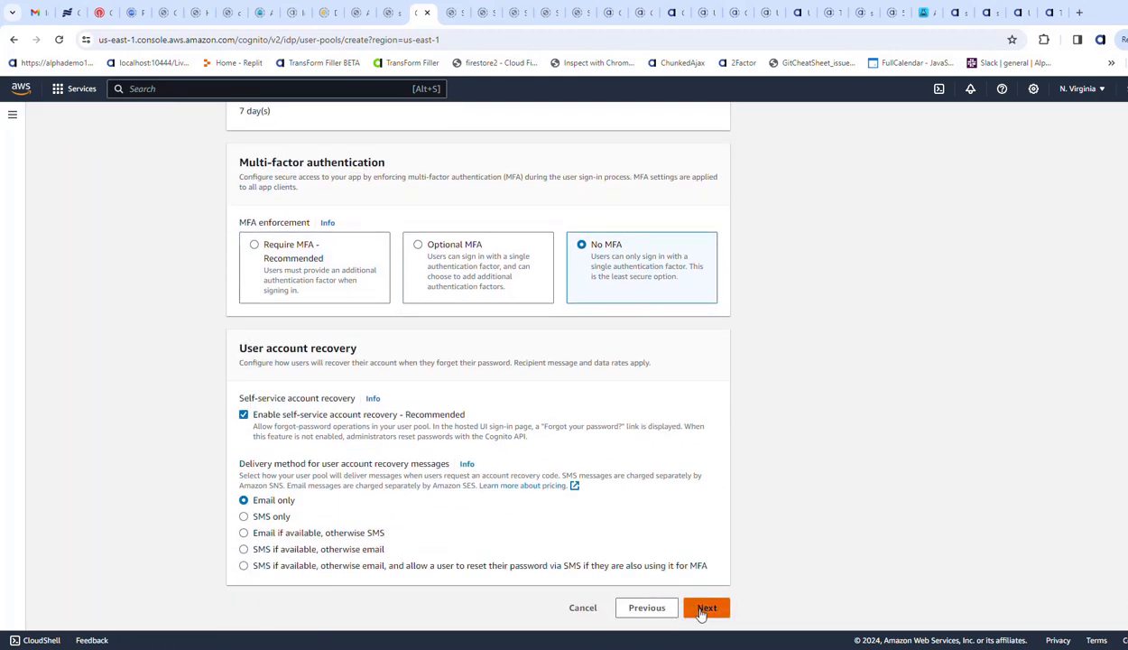
pyautogui.click(704, 609)
# - Accept the default sign-up settings and choose Send email with Cognito as the email provider for message delivery
pyautogui.scroll(-1, 354, 383)
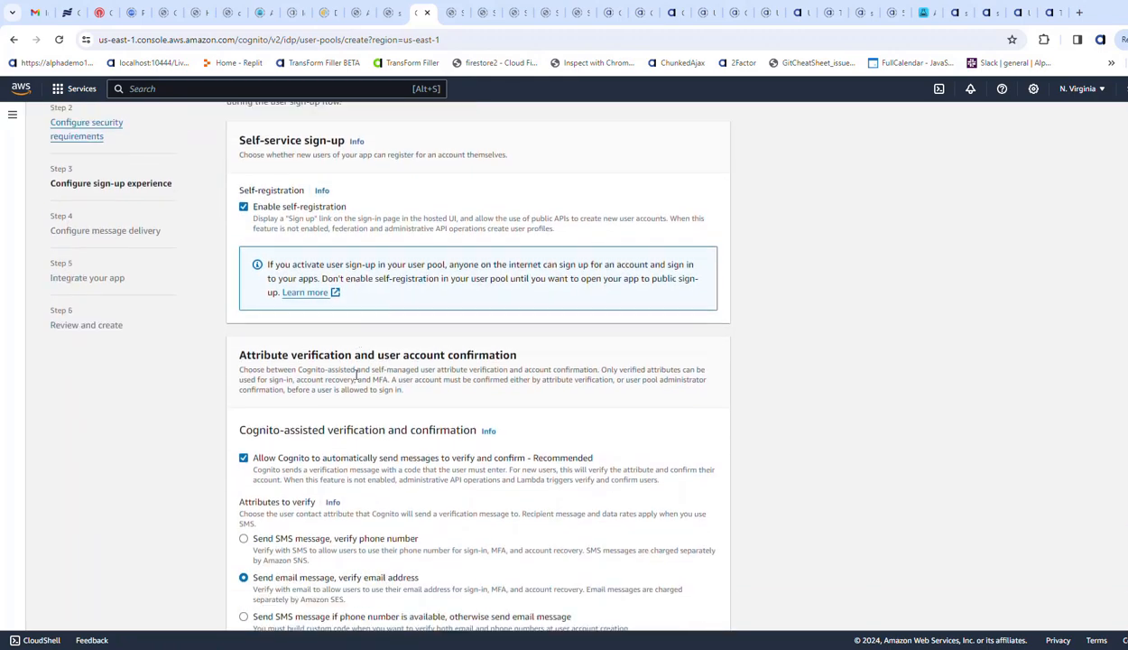
pyautogui.scroll(-2, 356, 375)
pyautogui.scroll(-4, 356, 379)
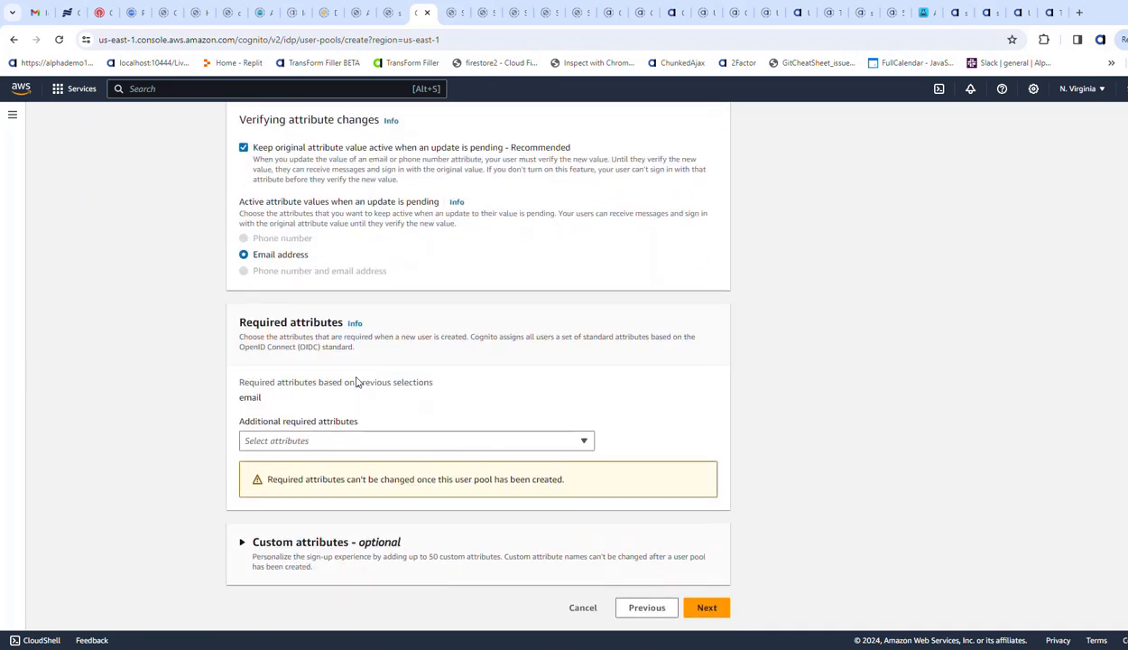
pyautogui.click(706, 609)
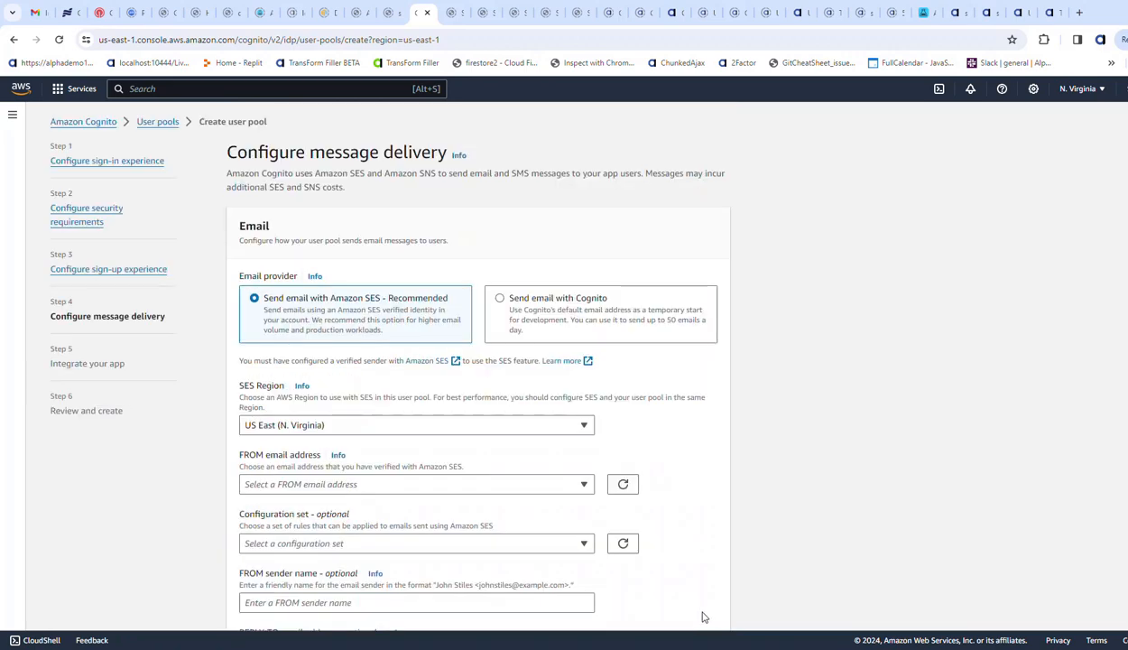
pyautogui.click(544, 311)
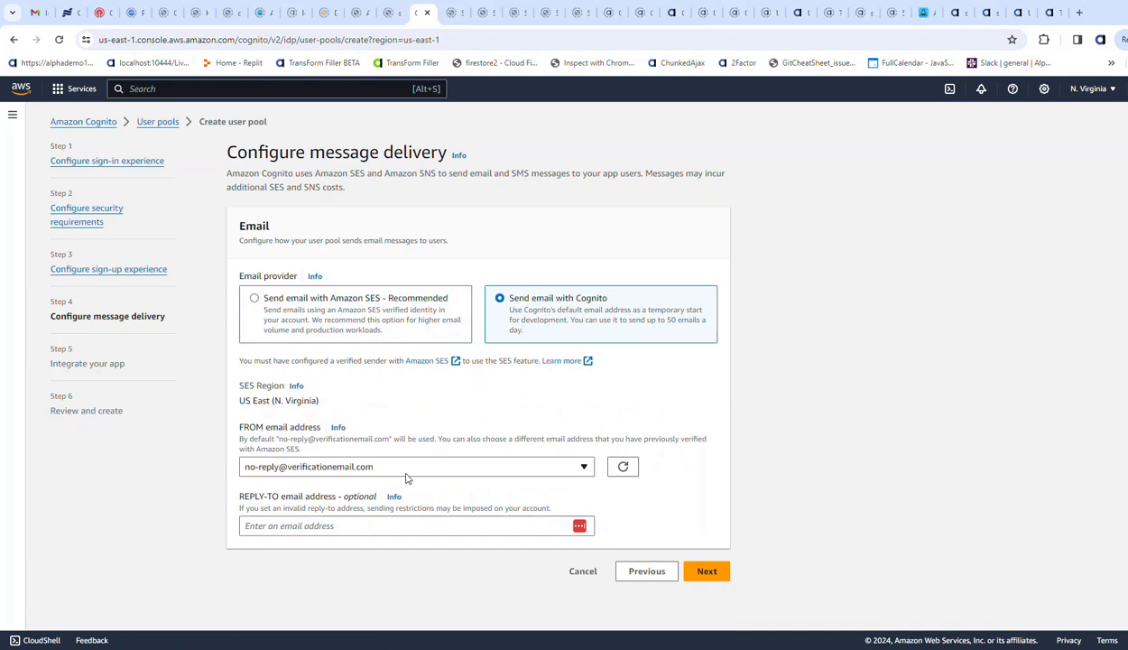
pyautogui.click(703, 576)
# - Name the user pool demo3 and enable use of the Cognito Hosted UI
pyautogui.click(299, 282)
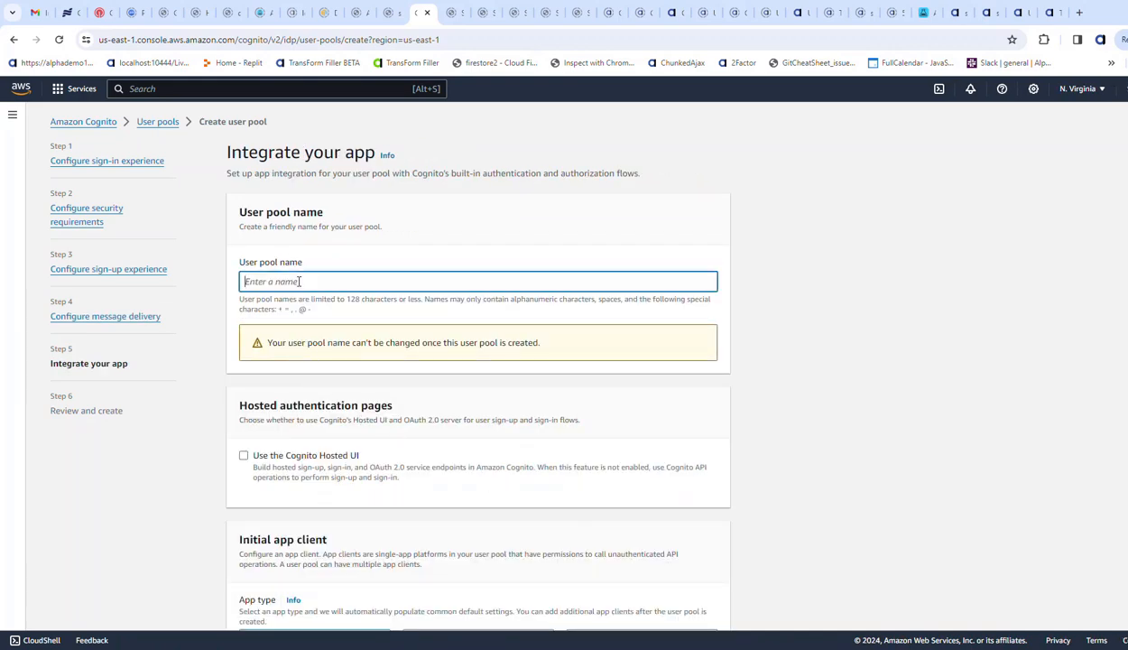
pyautogui.write('demo3')
pyautogui.click(243, 455)
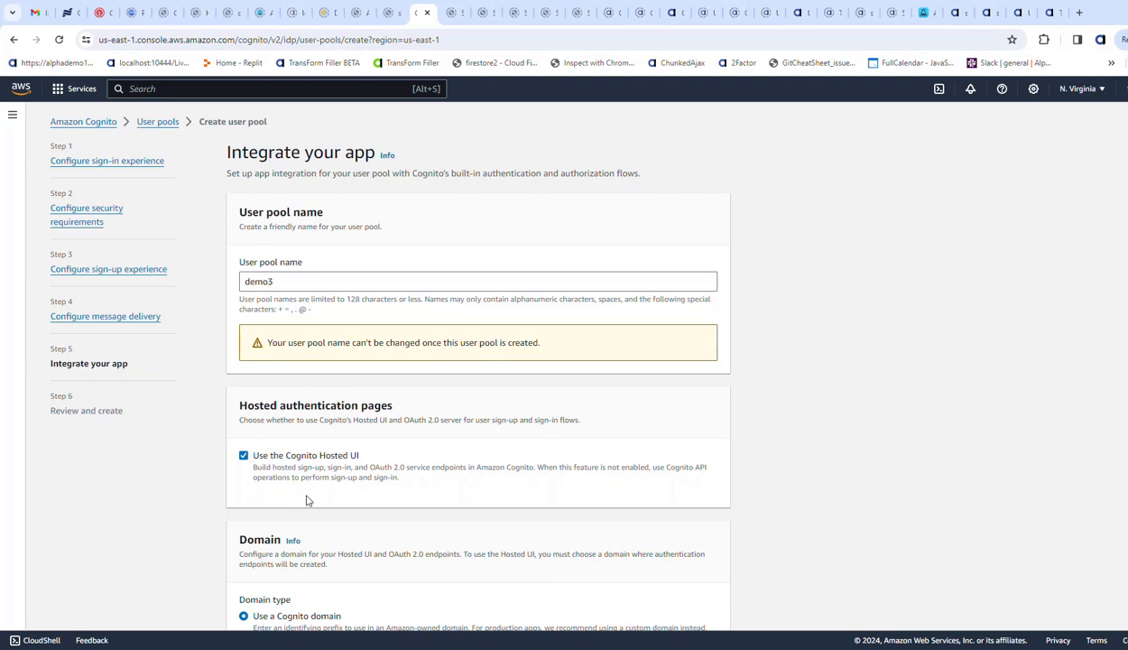
# - Enter AAdemo3 as the Cognito domain prefix for the hosted UI
pyautogui.scroll(-5, 307, 488)
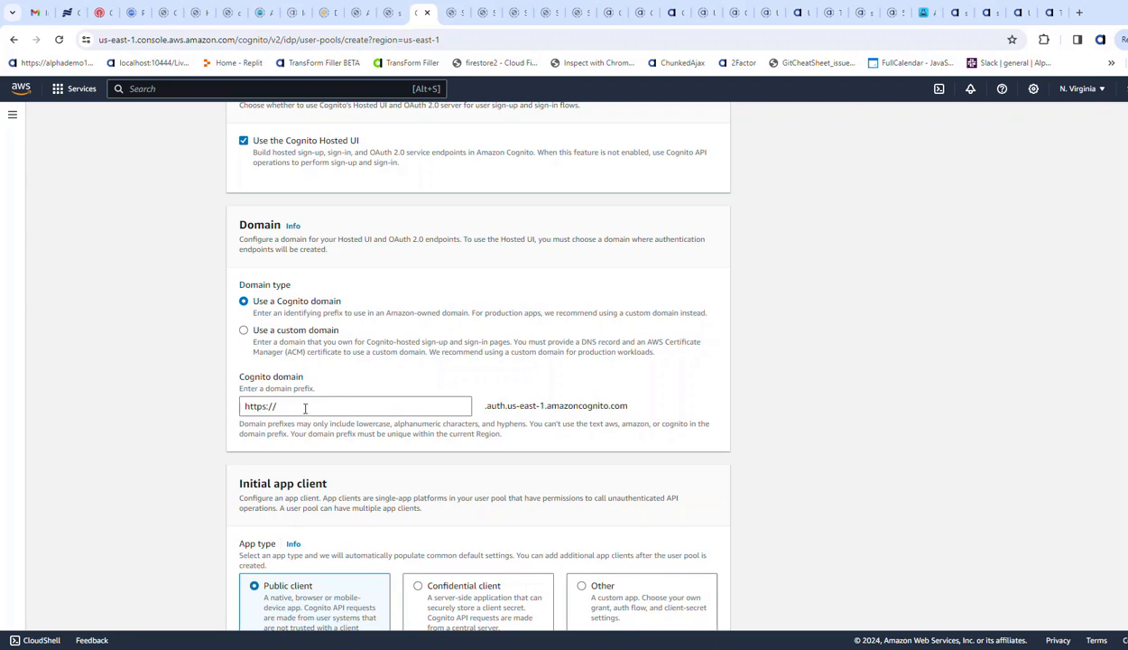
pyautogui.click(306, 407)
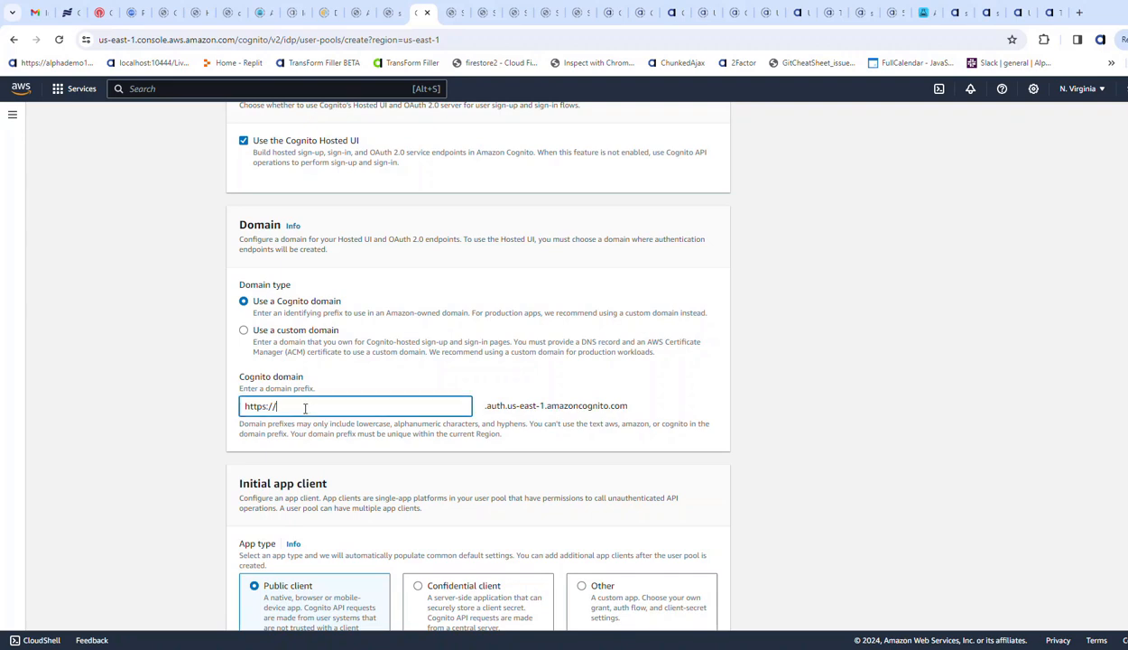
pyautogui.write('AAdemo3')
pyautogui.click(313, 428)
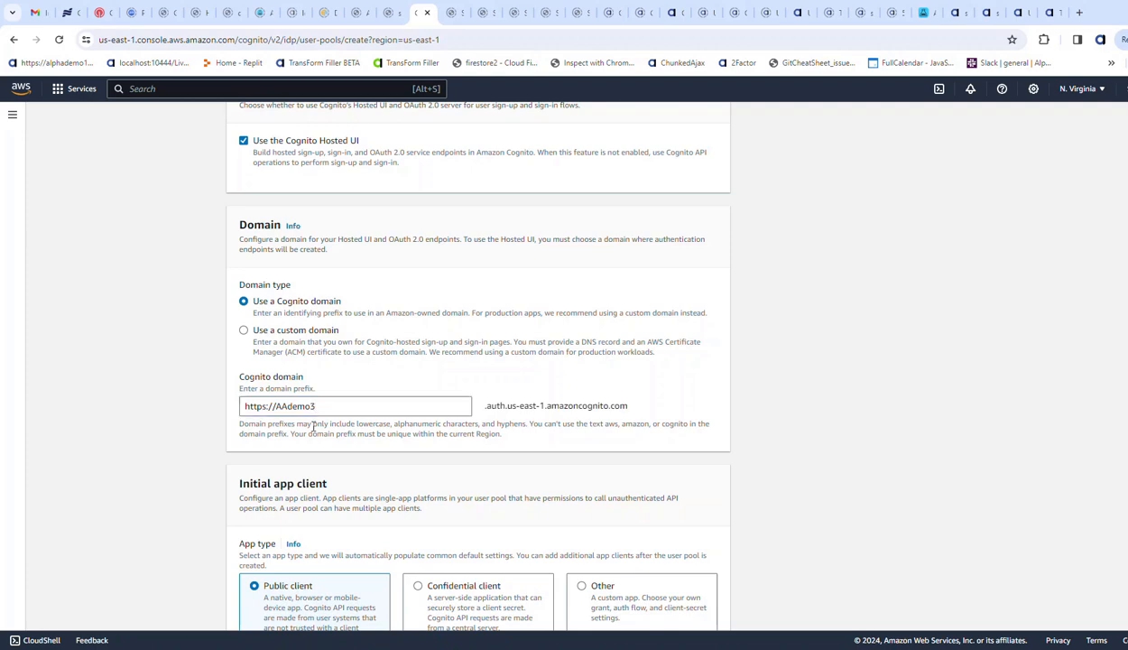
pyautogui.scroll(-3, 315, 428)
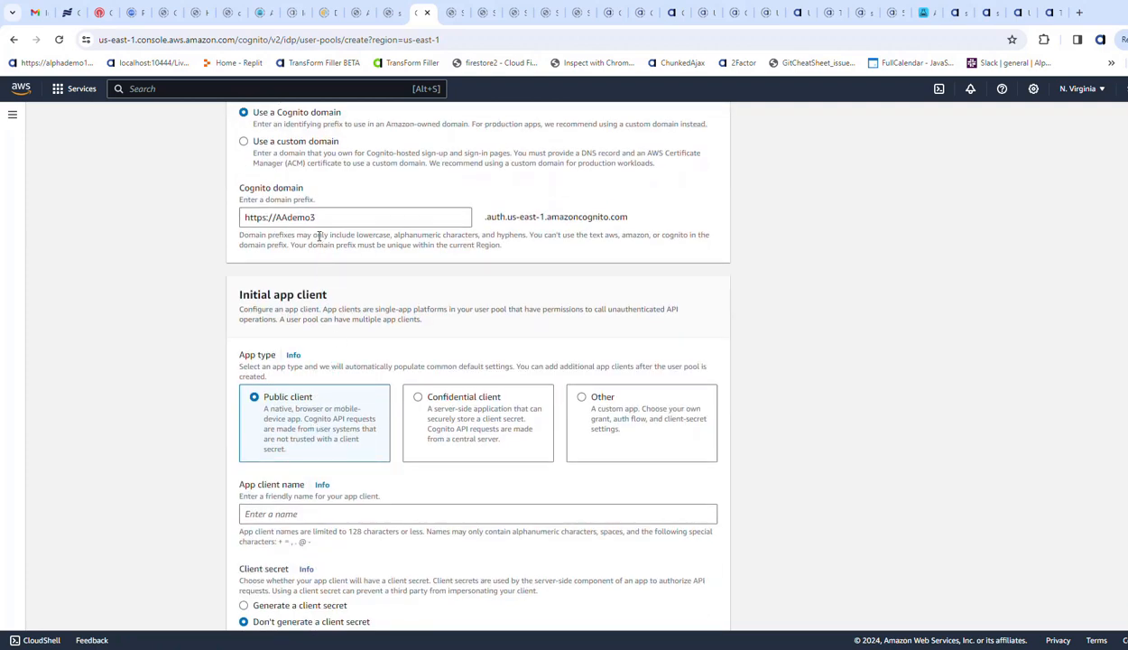
pyautogui.scroll(2, 340, 217)
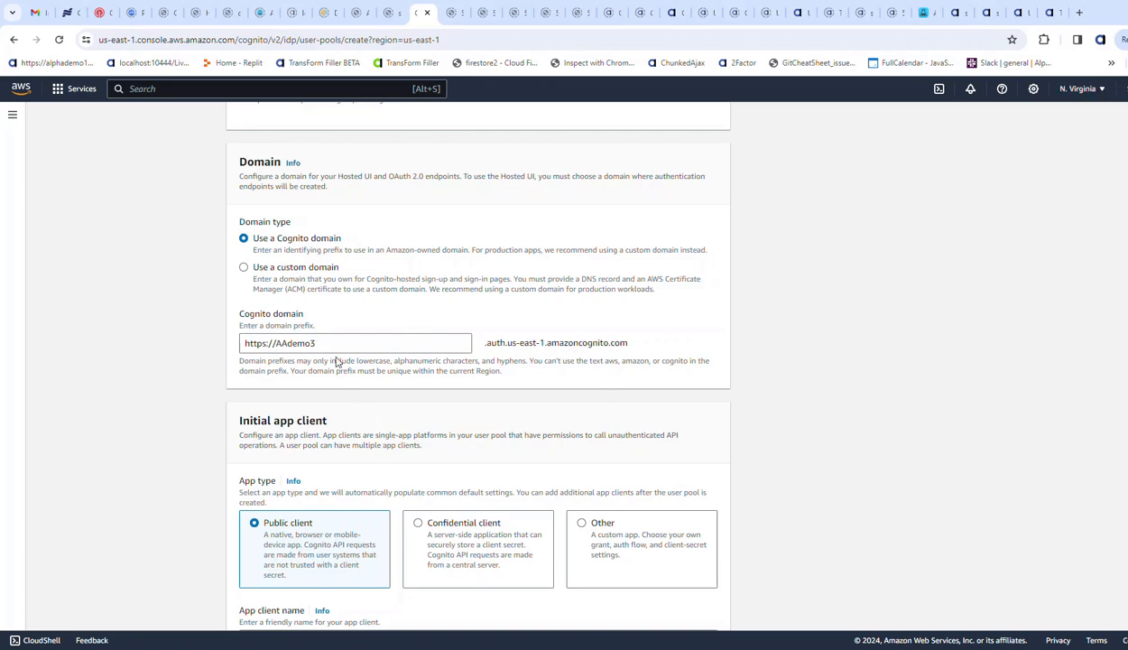
# - Replace the Cognito domain prefix with AAdemo
pyautogui.moveTo(317, 343); pyautogui.dragTo(275, 344)
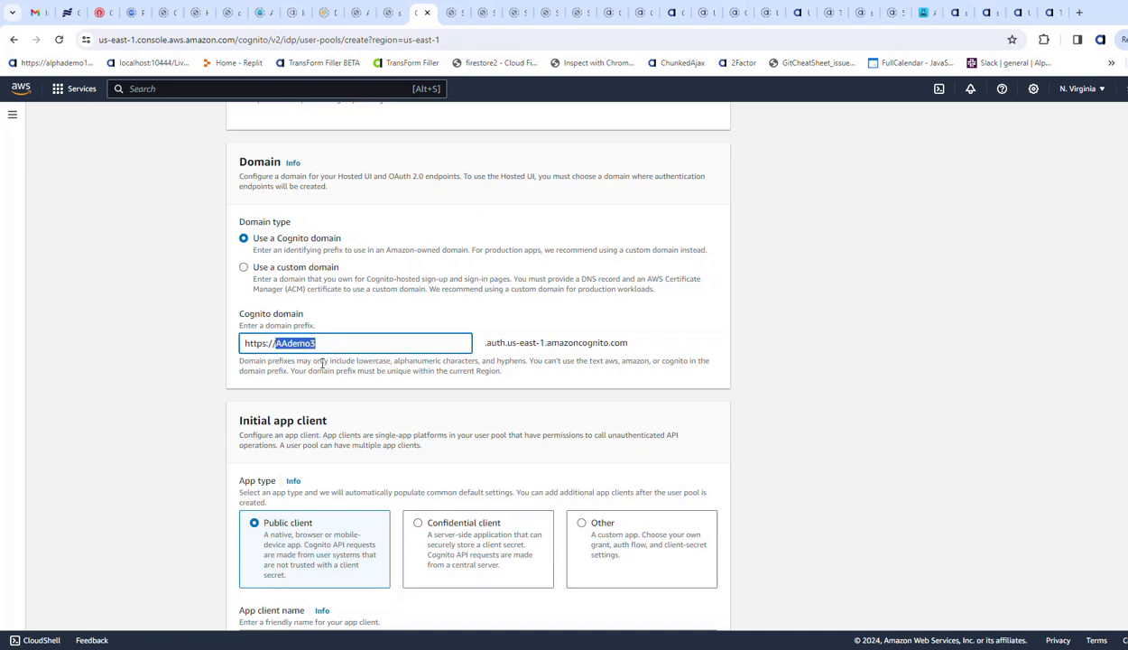
pyautogui.write('de')
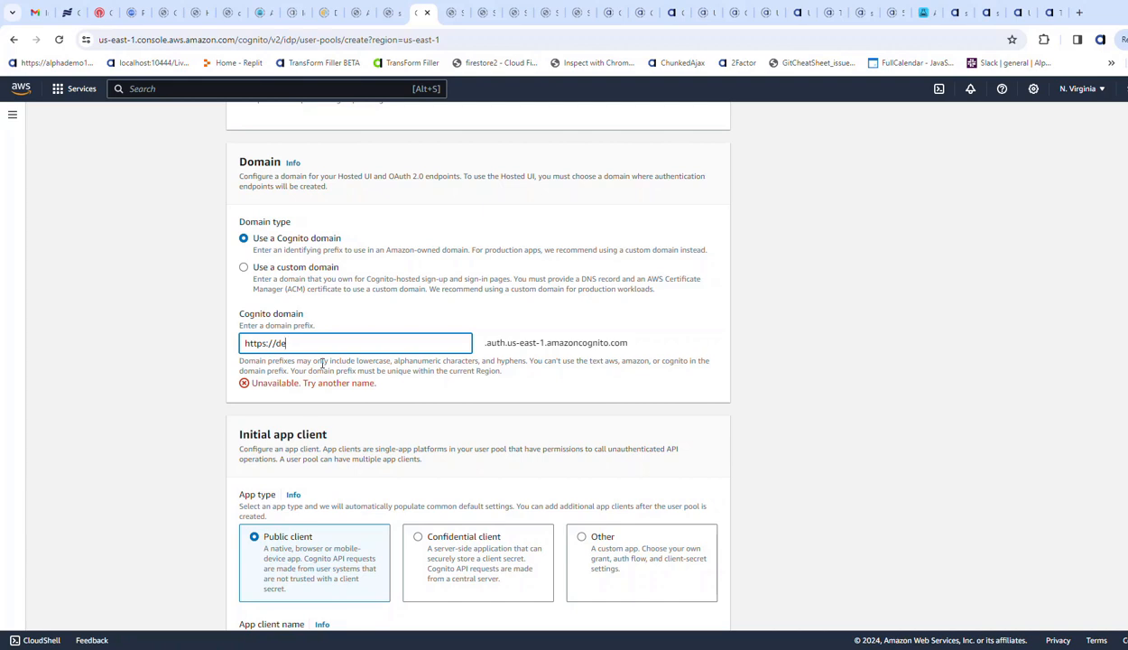
pyautogui.press('BackSpace')
pyautogui.press('BackSpace')
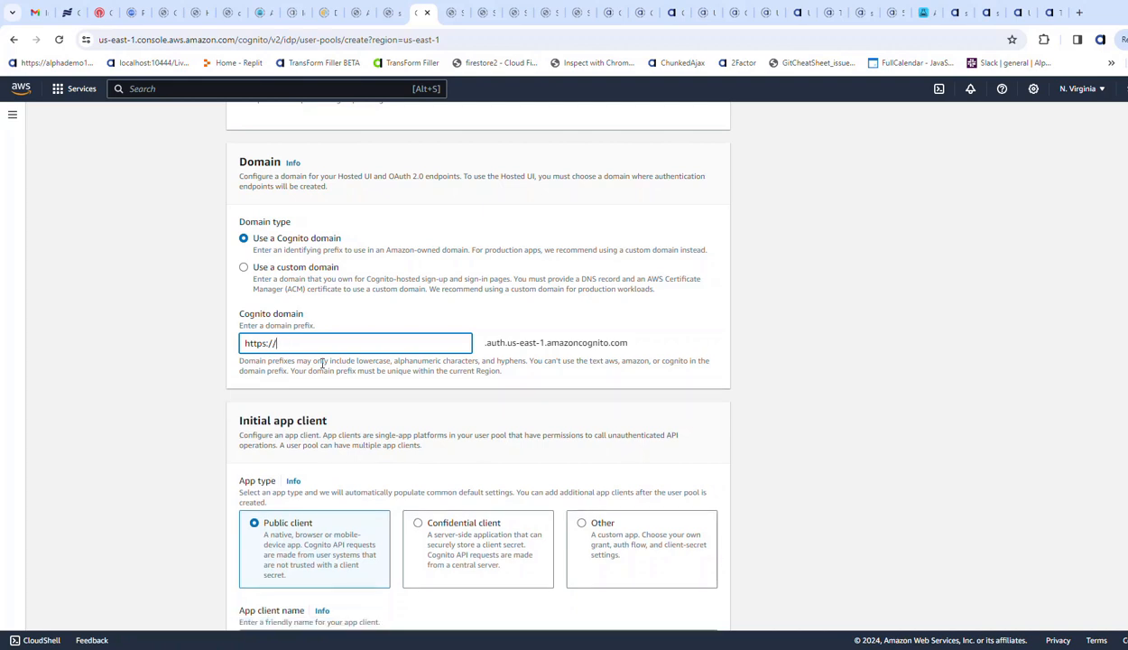
pyautogui.write('AAd')
pyautogui.write('e,p')
pyautogui.write('mo')
# - Name the initial app client demo3 and set it to generate a client secret
pyautogui.scroll(-3, 406, 361)
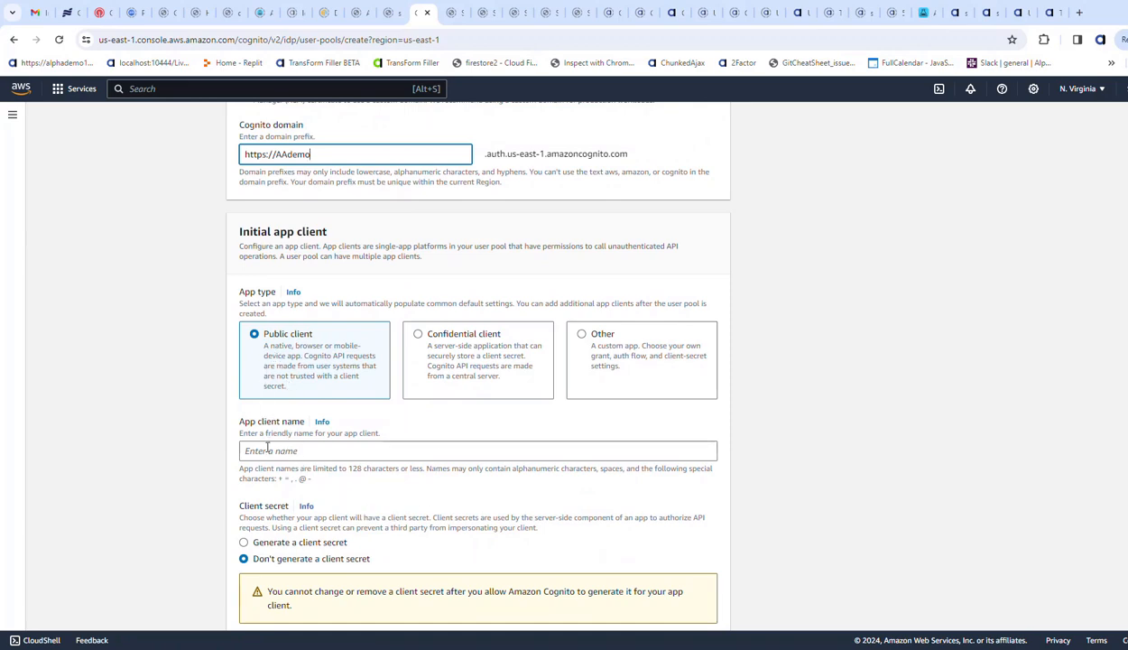
pyautogui.click(268, 449)
pyautogui.write('demo3')
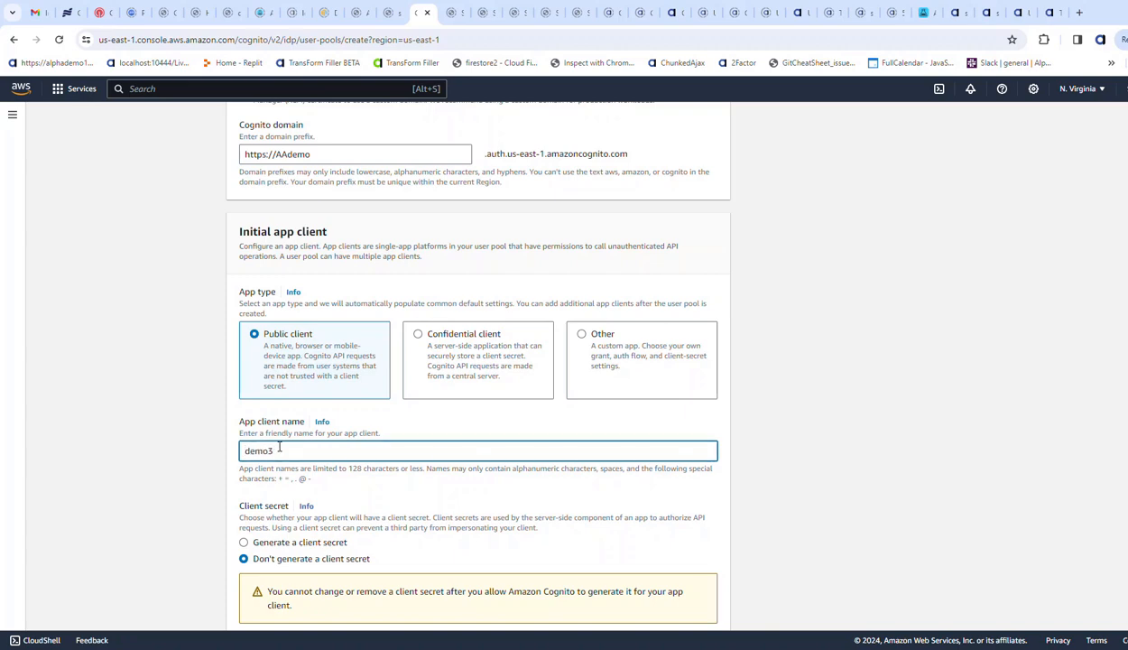
pyautogui.click(269, 544)
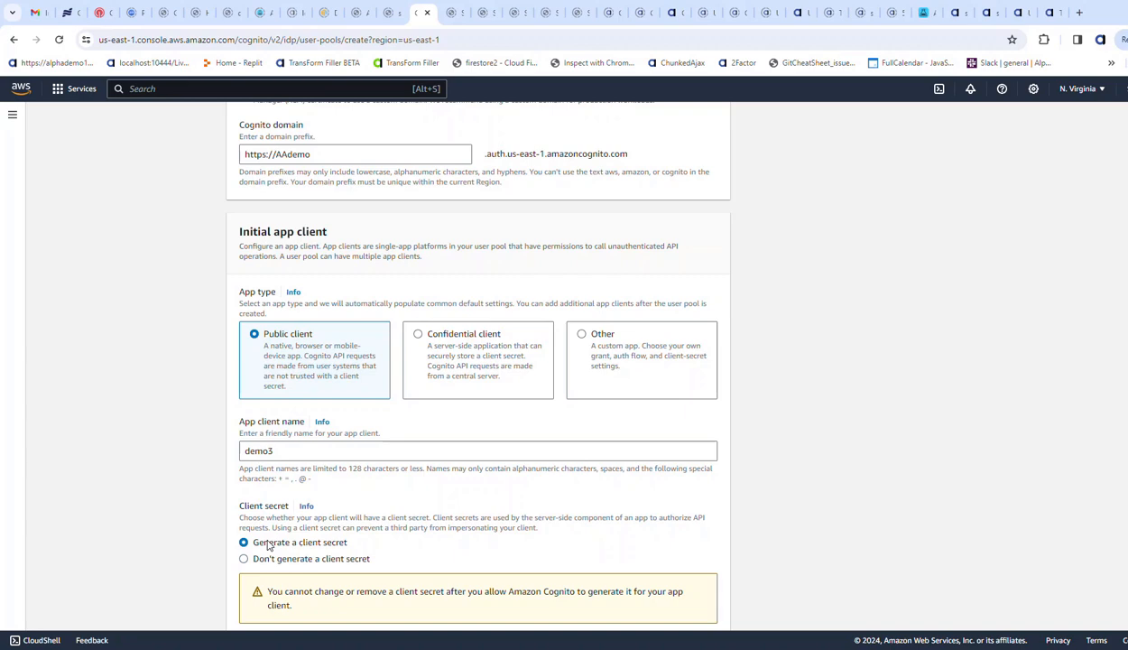
pyautogui.scroll(-1, 280, 545)
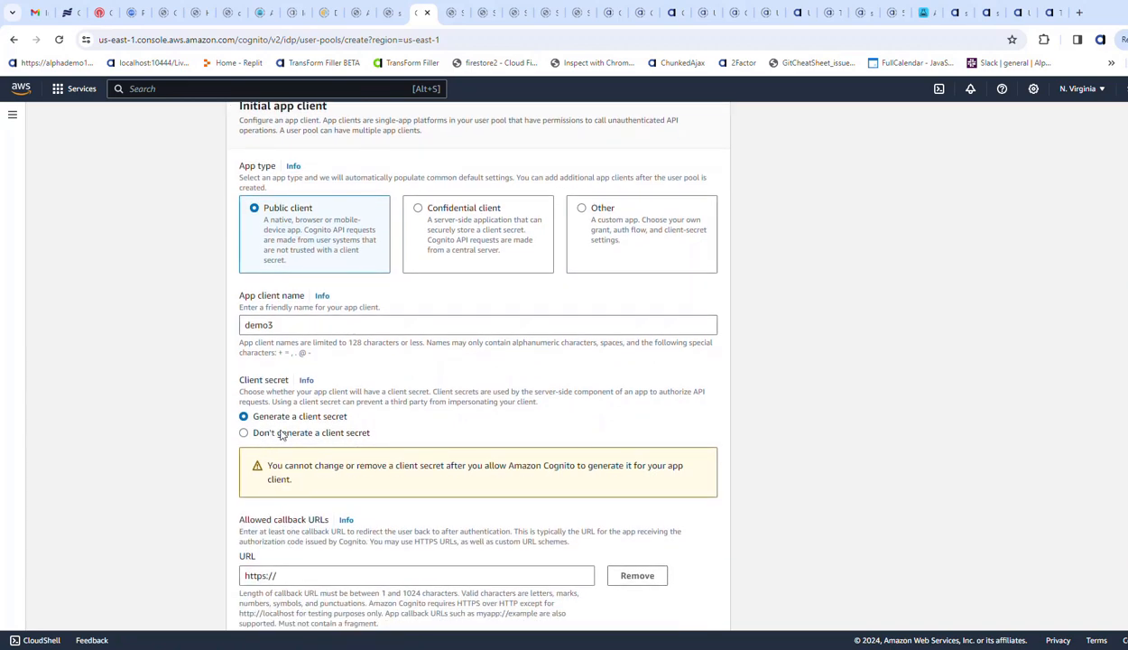
pyautogui.scroll(-3, 382, 547)
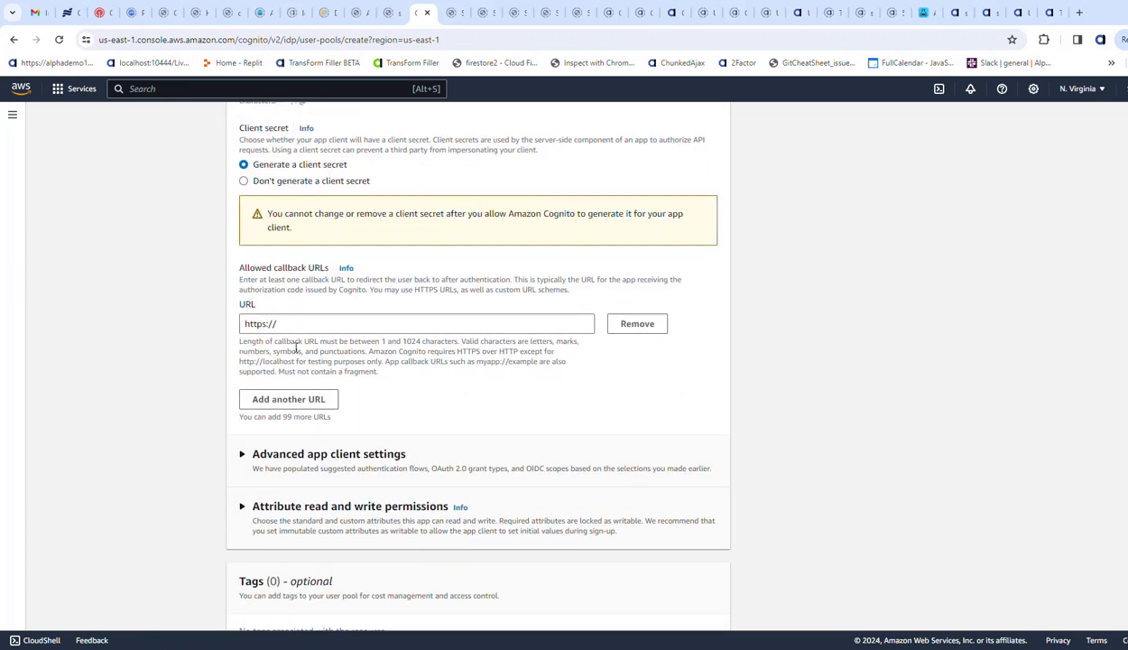
pyautogui.click(288, 324)
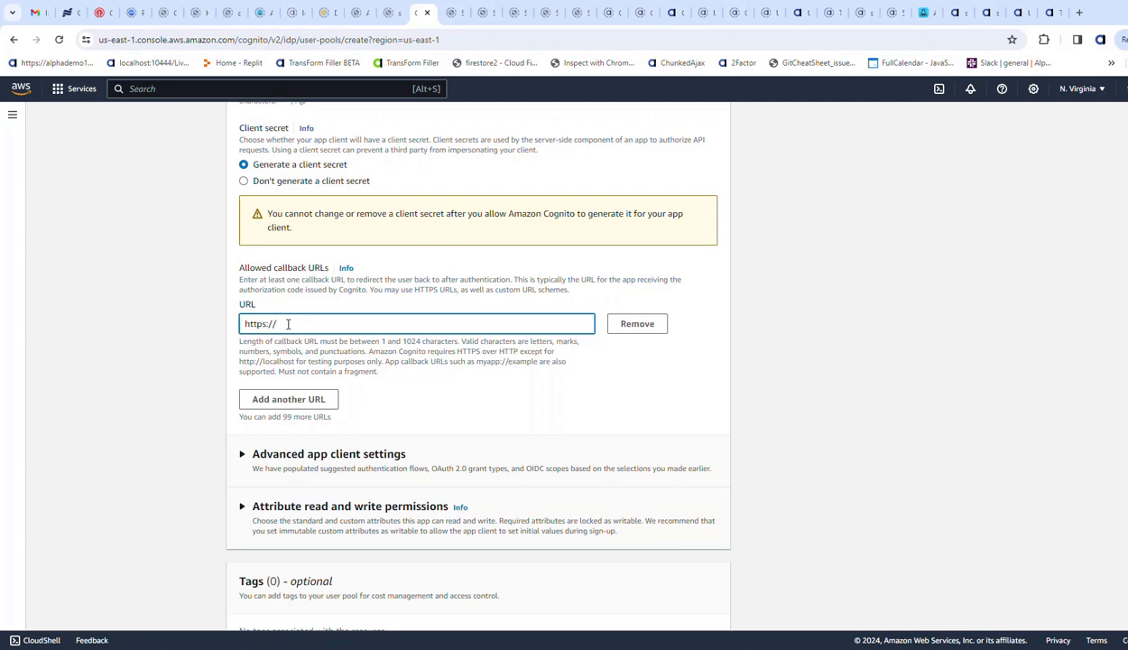
pyautogui.write('demo')
pyautogui.press('BackSpace')
pyautogui.press('BackSpace')
pyautogui.press('BackSpace')
pyautogui.press('BackSpace')
pyautogui.write('junk')
pyautogui.scroll(-2, 341, 354)
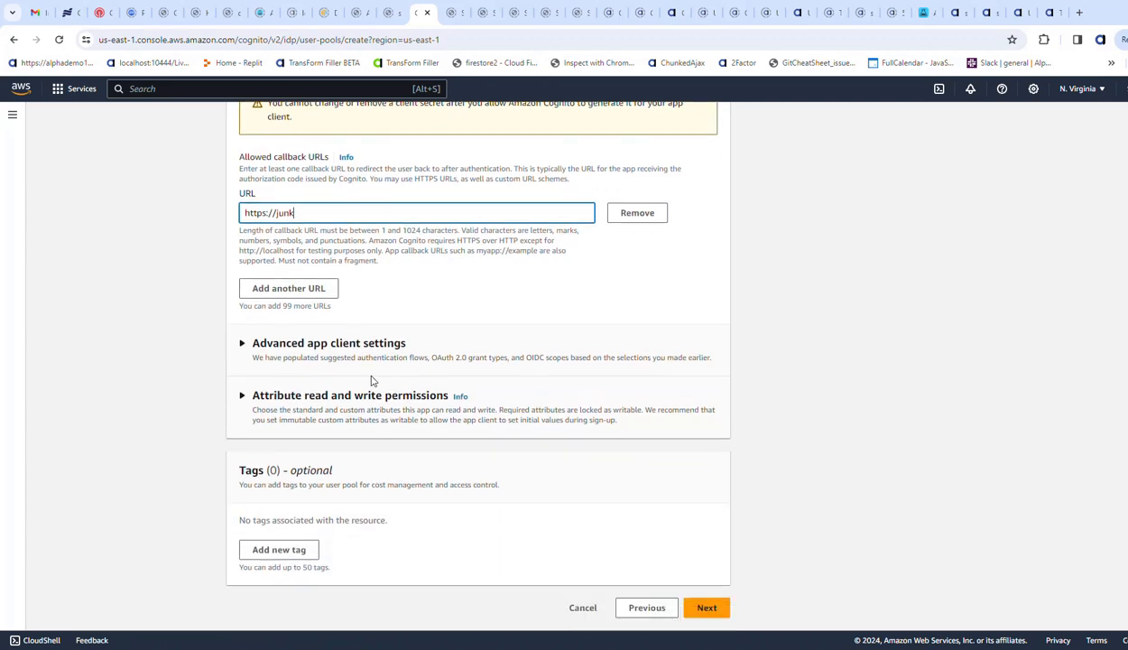
pyautogui.click(707, 610)
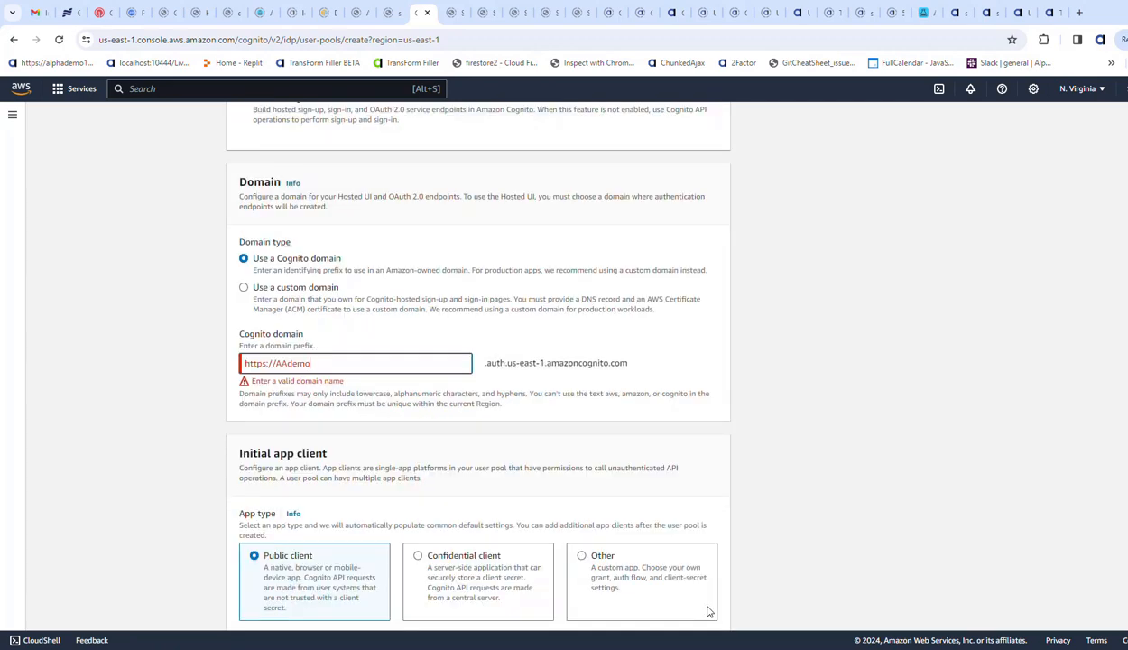
# - Correct the Cognito domain prefix to lowercase aademo3 and continue to the review page
pyautogui.click(343, 365)
pyautogui.moveTo(343, 366); pyautogui.dragTo(278, 359)
pyautogui.write('aademo')
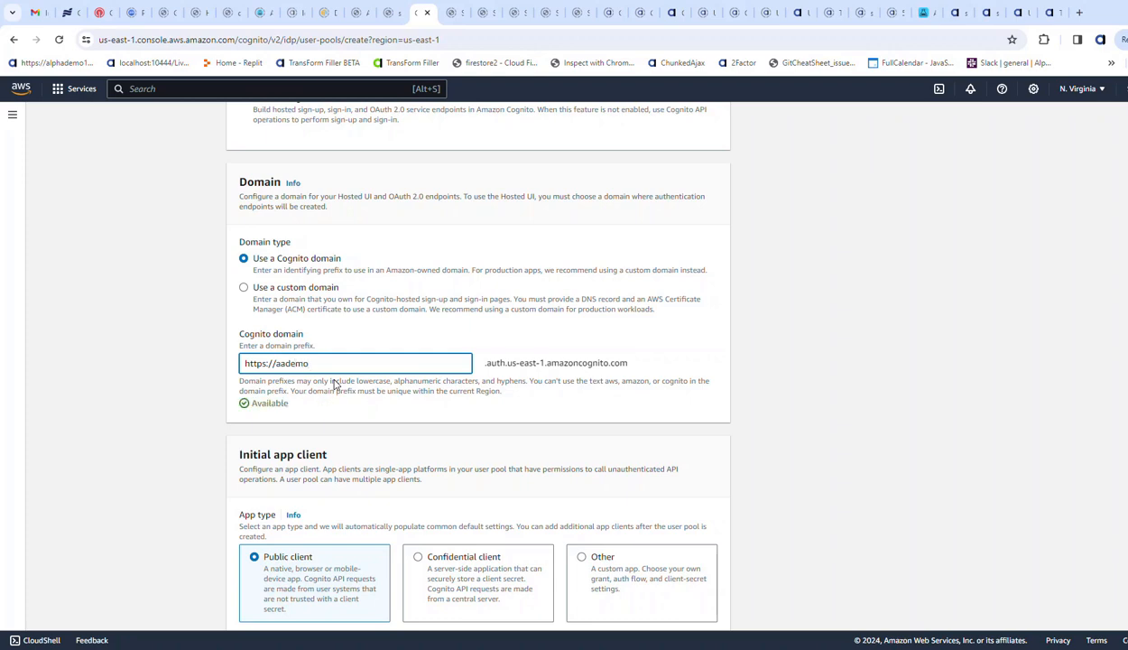
pyautogui.write('3')
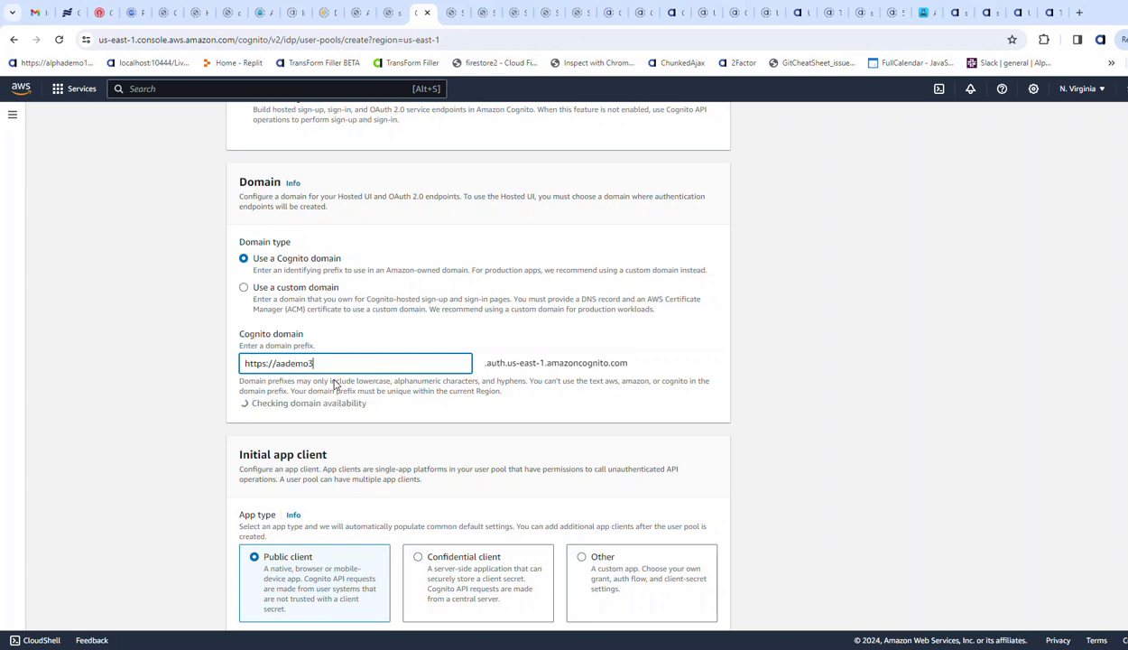
pyautogui.scroll(-1, 379, 397)
pyautogui.scroll(-3, 396, 415)
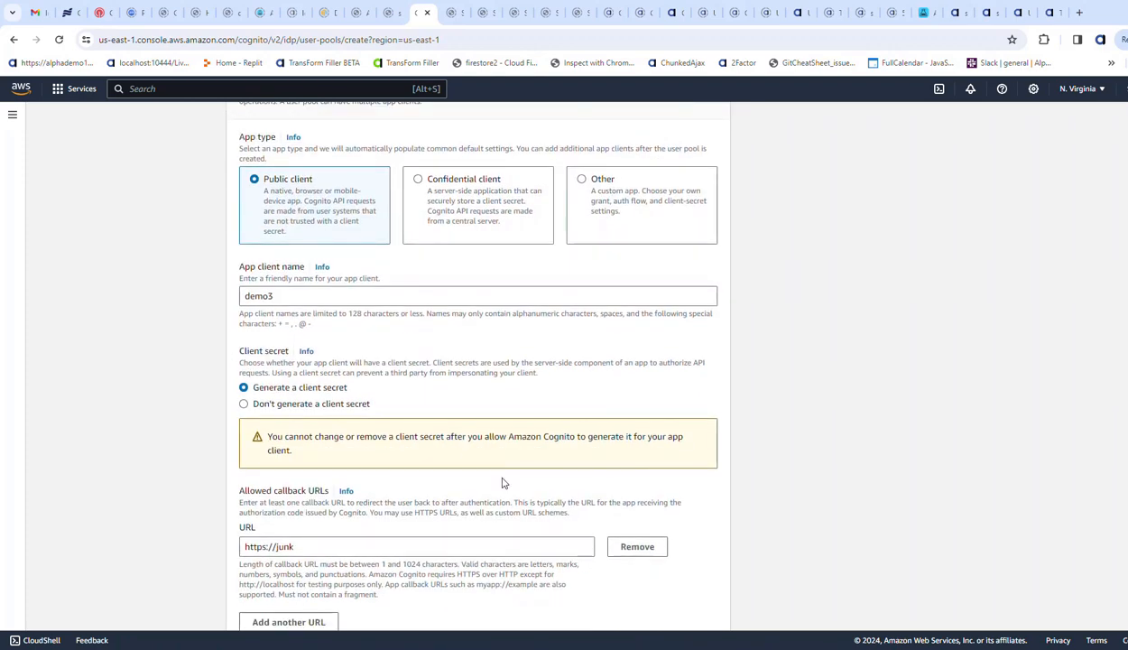
pyautogui.scroll(-4, 654, 562)
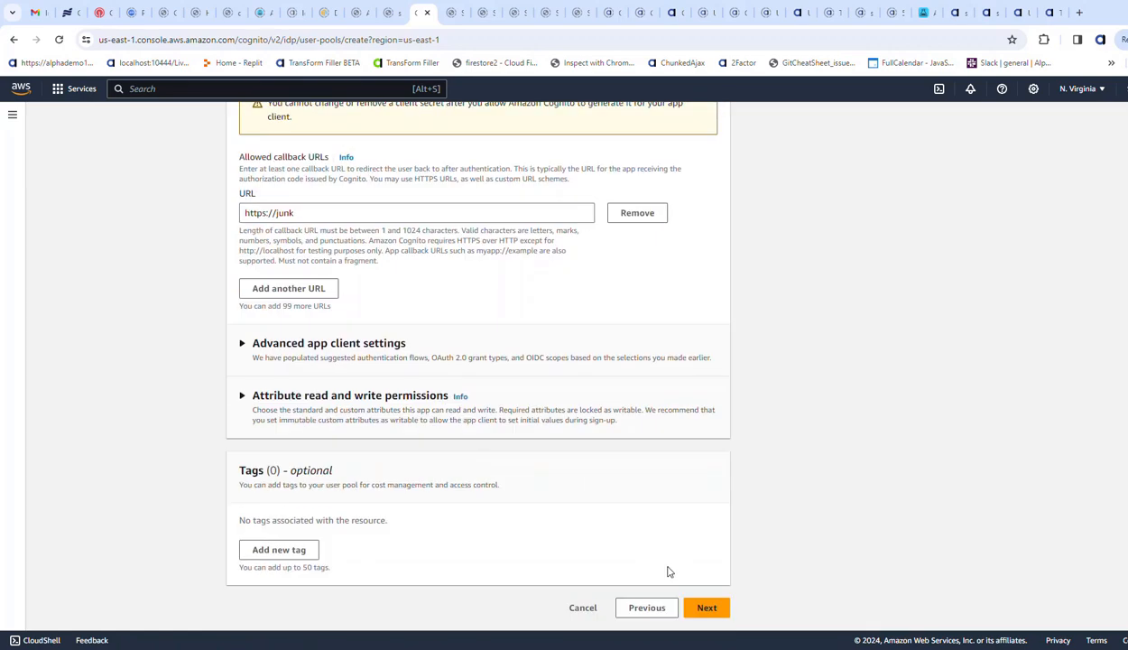
pyautogui.click(706, 607)
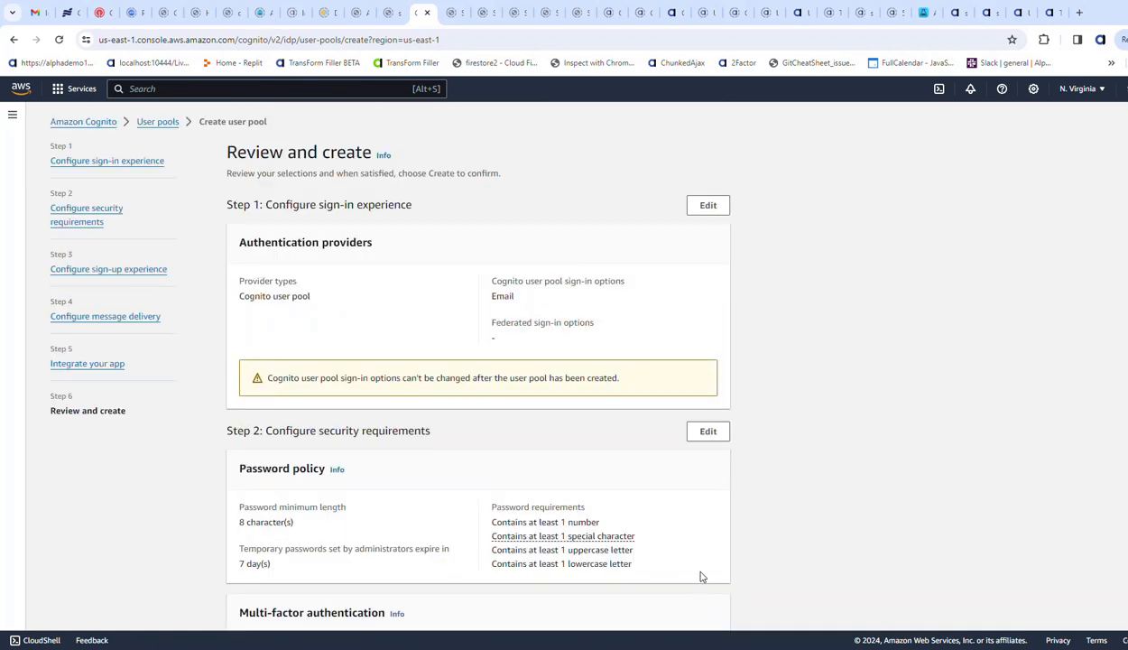
# - Review the configured settings and create the user pool
pyautogui.scroll(-10, 702, 567)
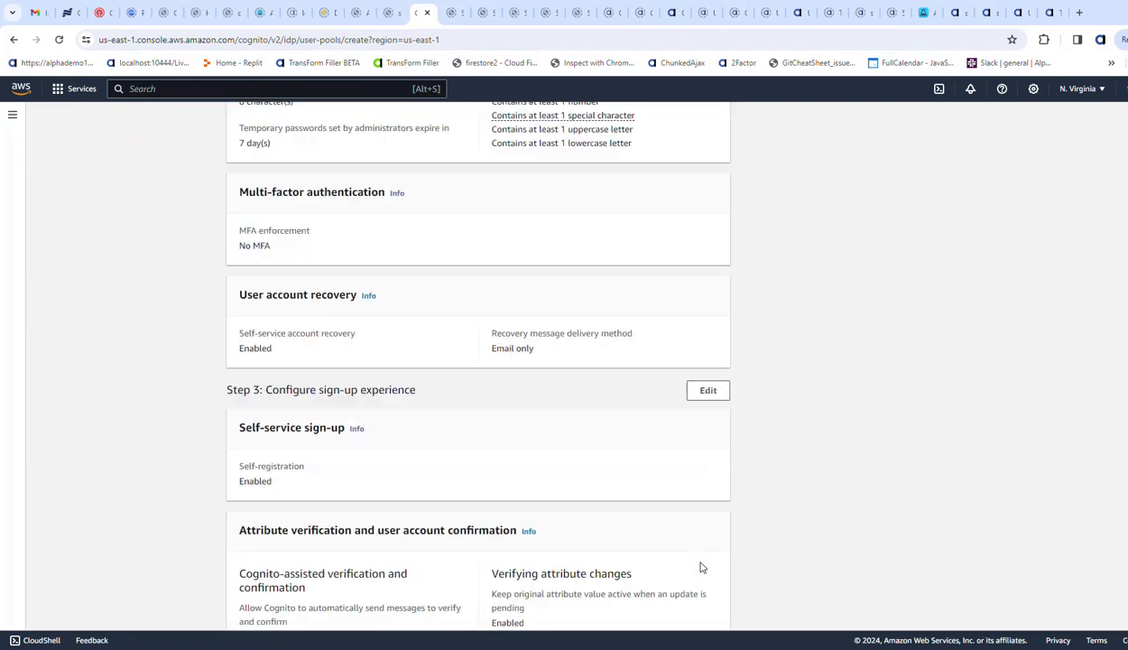
pyautogui.scroll(-15, 702, 567)
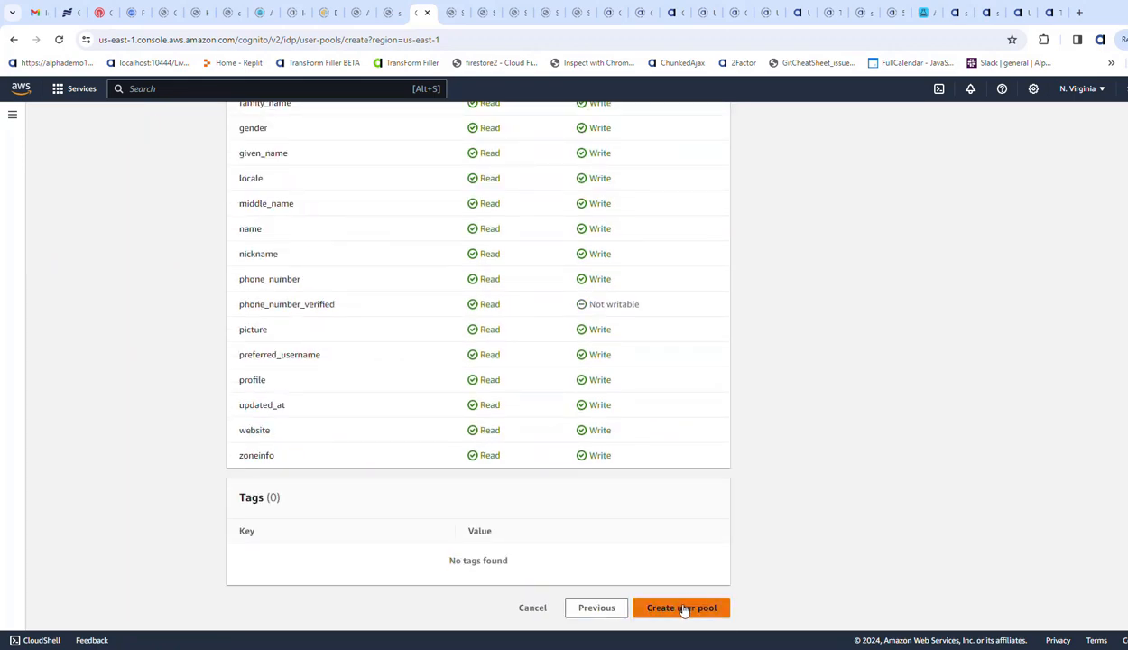
pyautogui.click(683, 608)
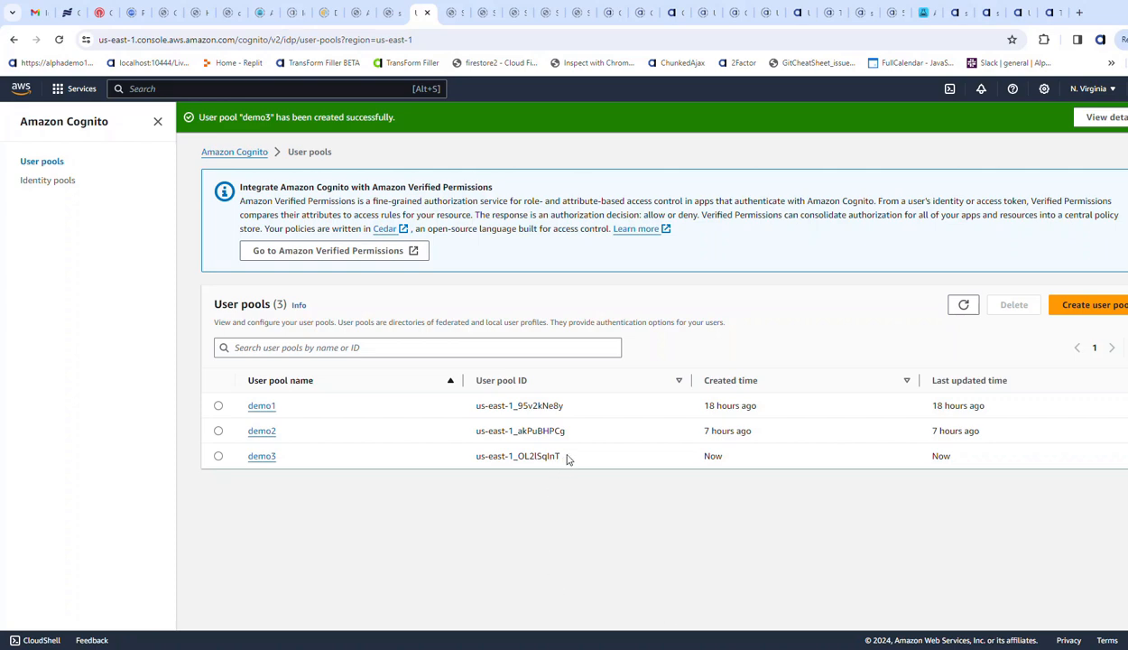
# - Copy the demo3 user pool's ID and paste it after the label "user pool id:" in the blank TextPad document
pyautogui.moveTo(567, 458); pyautogui.dragTo(462, 462)
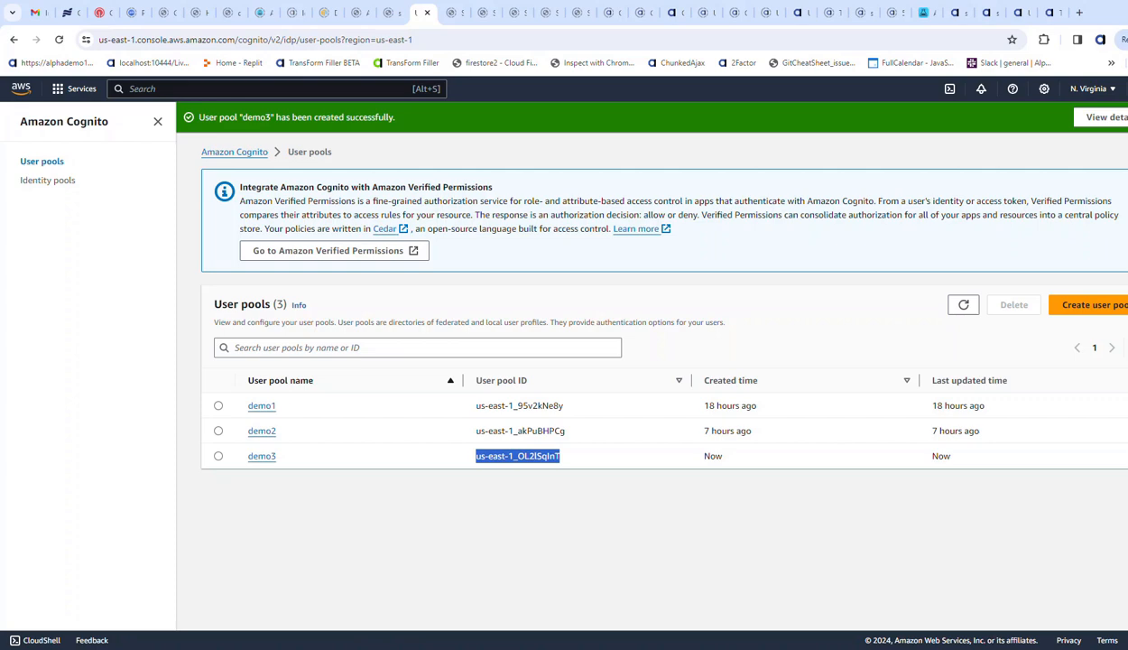
pyautogui.press('super')
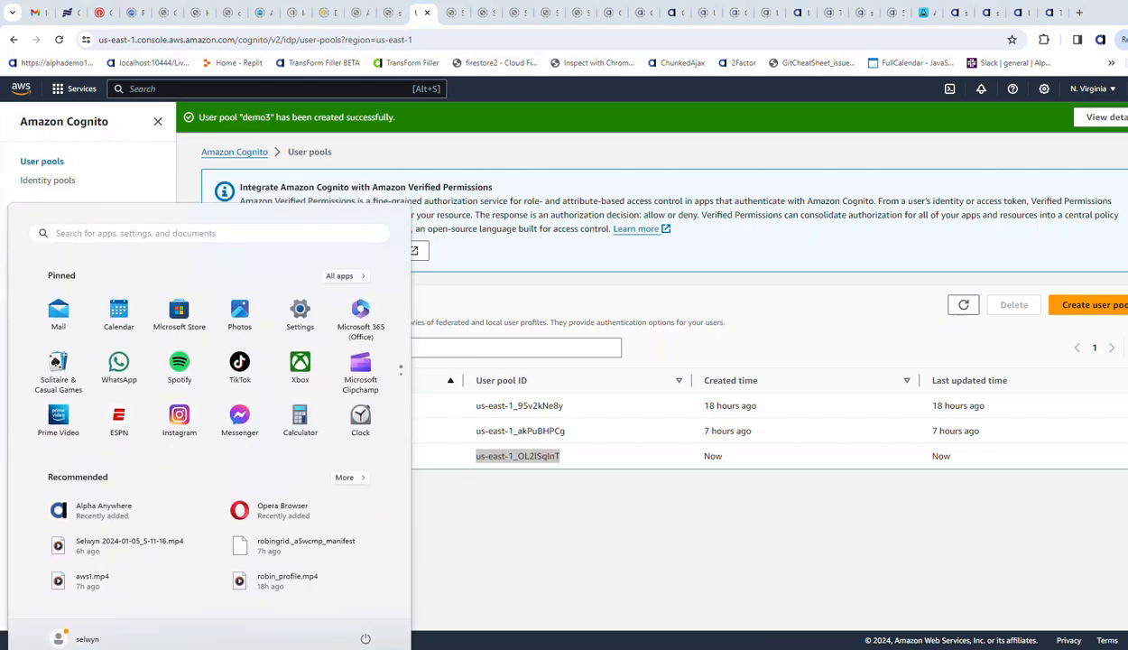
pyautogui.press('super')
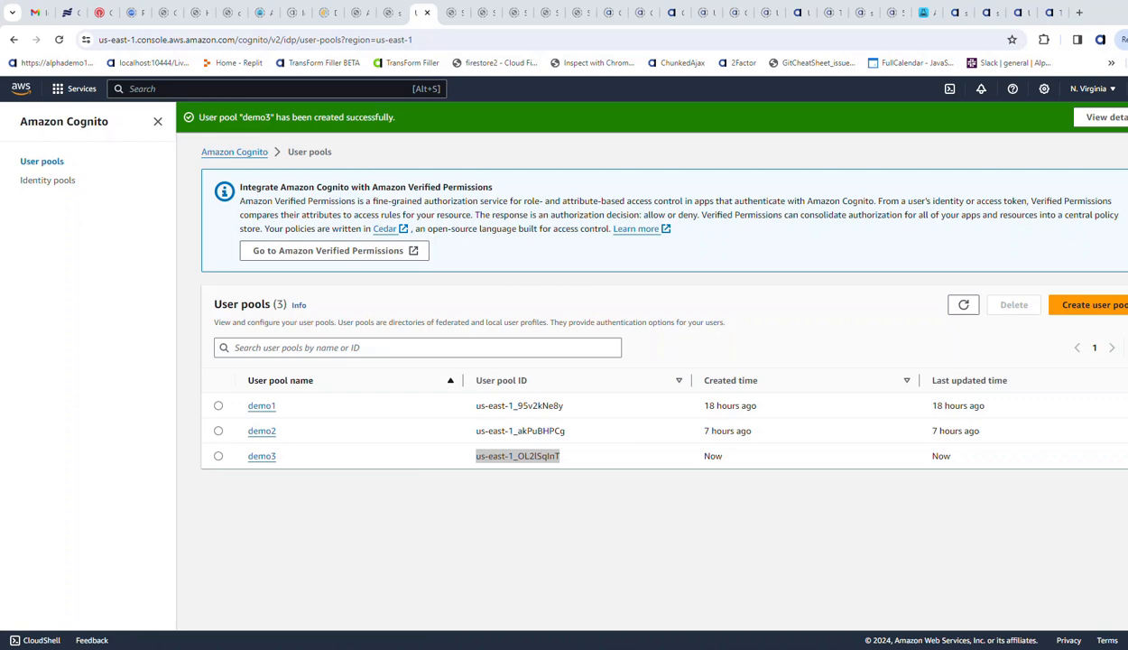
pyautogui.moveTo(1127, 237); pyautogui.dragTo(303, 215)
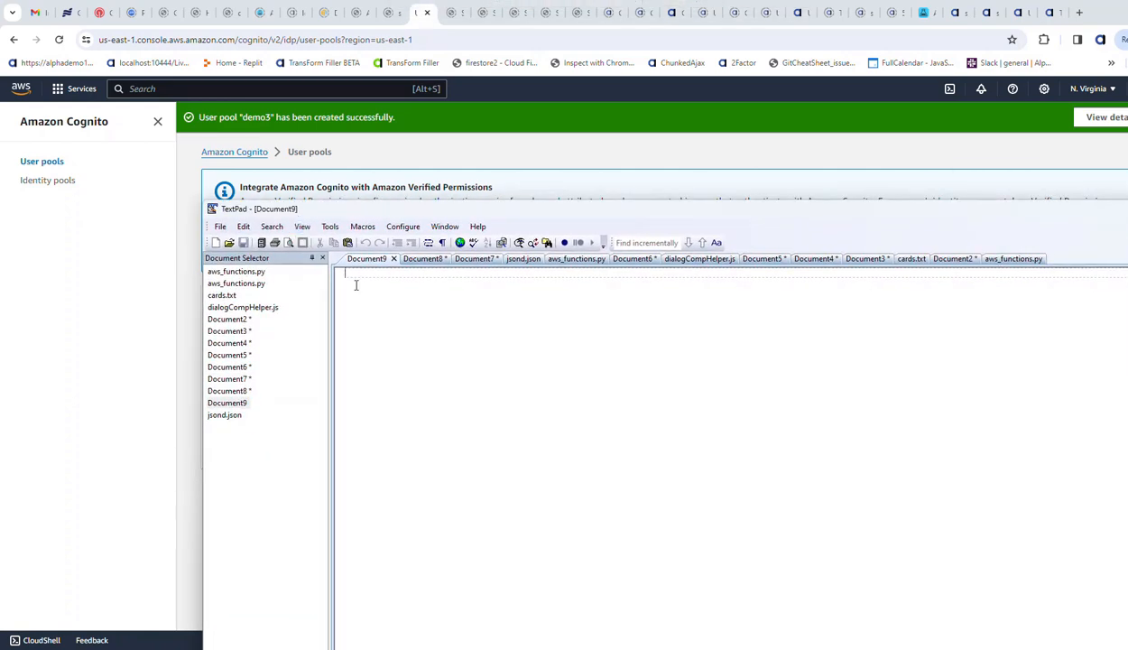
pyautogui.write('user')
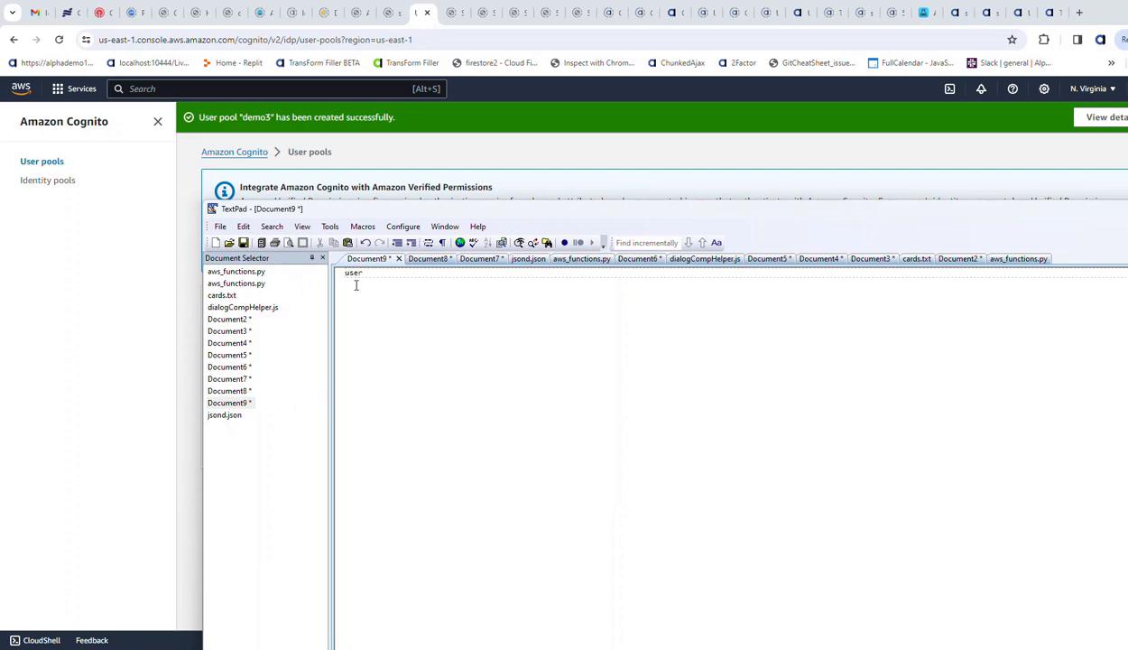
pyautogui.write(' p')
pyautogui.write('id:')
pyautogui.write('us-east-1_OL2lSqInT')
# - Add the label lines "domain name", "client id" and "secret" to the notes, then move the TextPad window out of the way
pyautogui.write('moa')
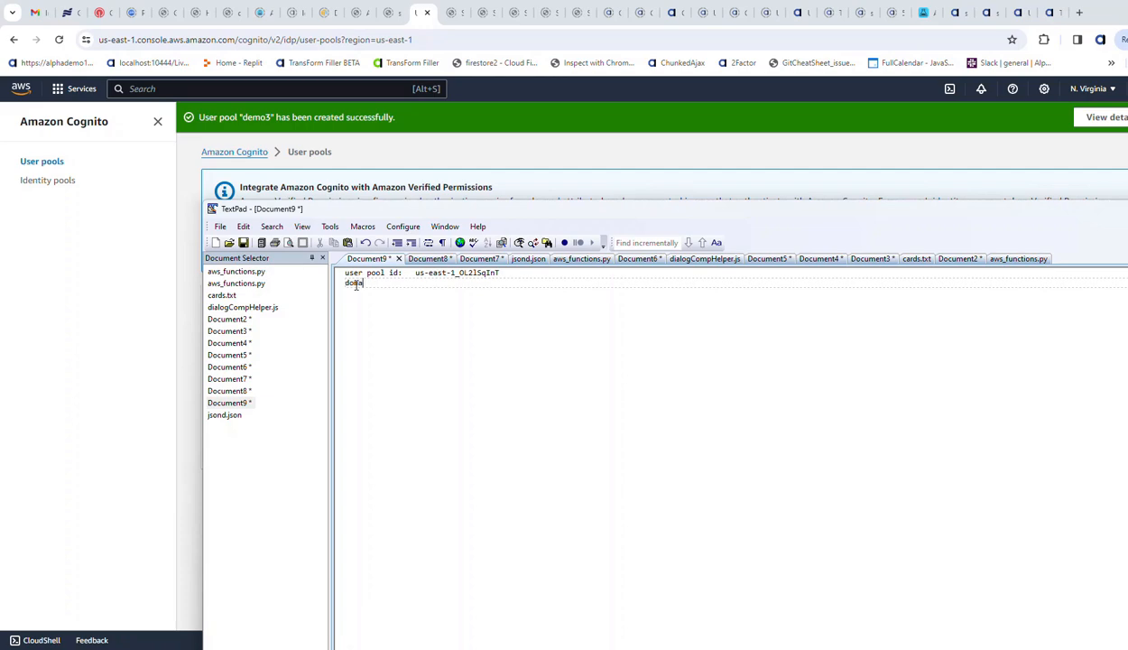
pyautogui.write('in name')
pyautogui.press('Return')
pyautogui.write('client id')
pyautogui.press('Return')
pyautogui.write('secret')
pyautogui.press('Return')
pyautogui.moveTo(442, 207); pyautogui.dragTo(1127, 207)
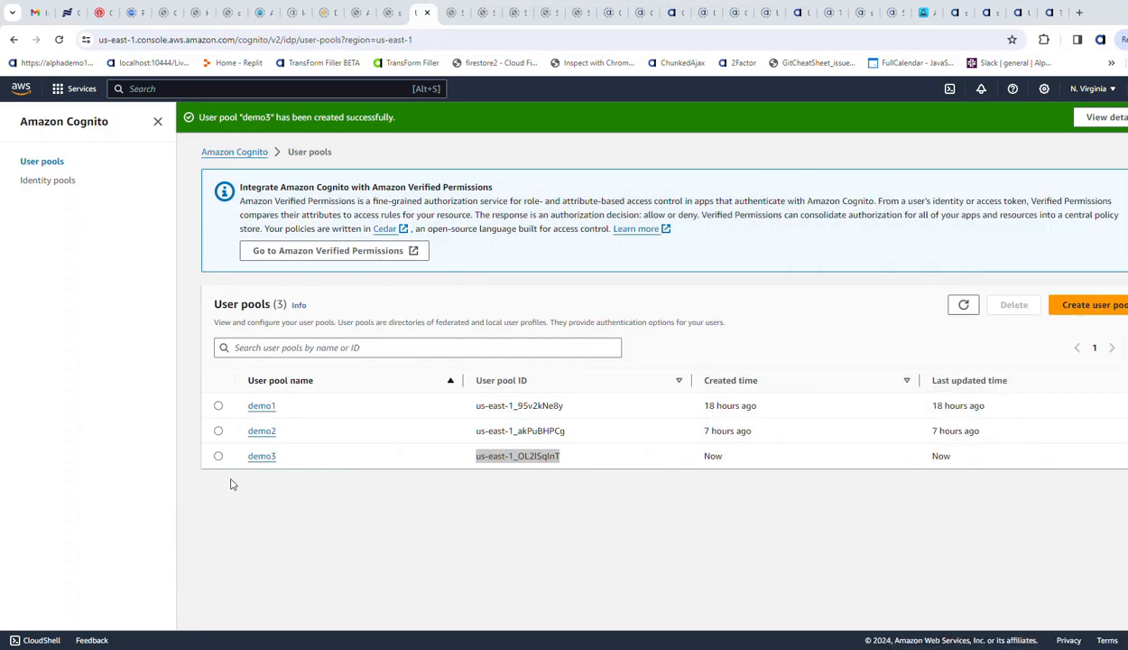
# - Copy demo3's Cognito domain URL from its app integration settings into the "domain name" line of the TextPad notes
pyautogui.click(262, 457)
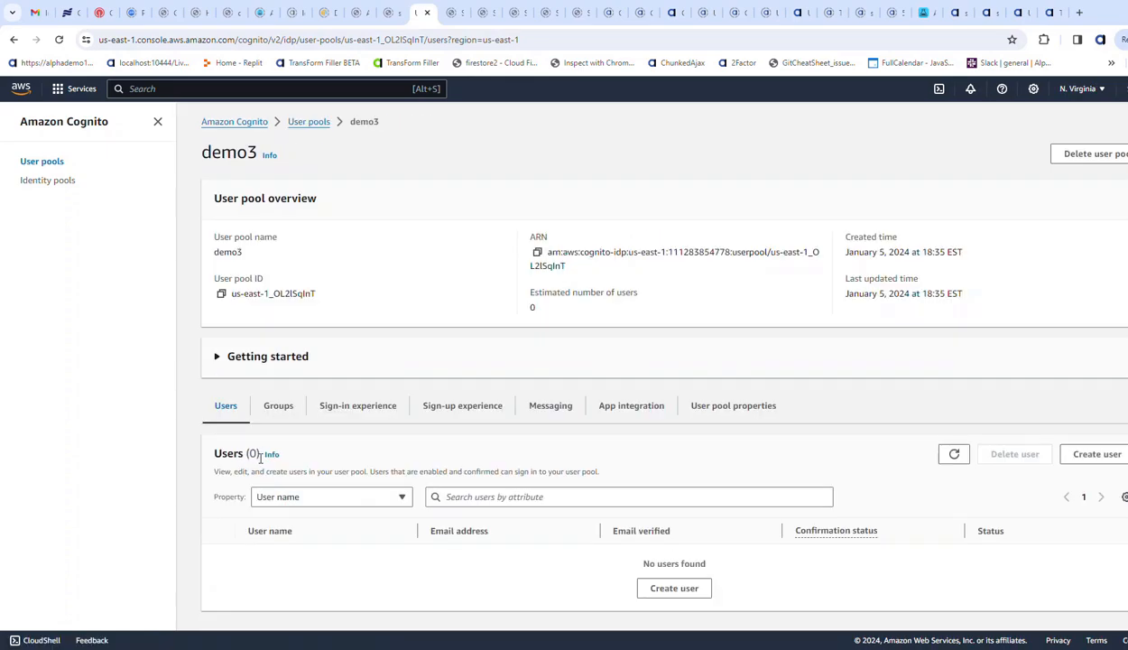
pyautogui.click(632, 407)
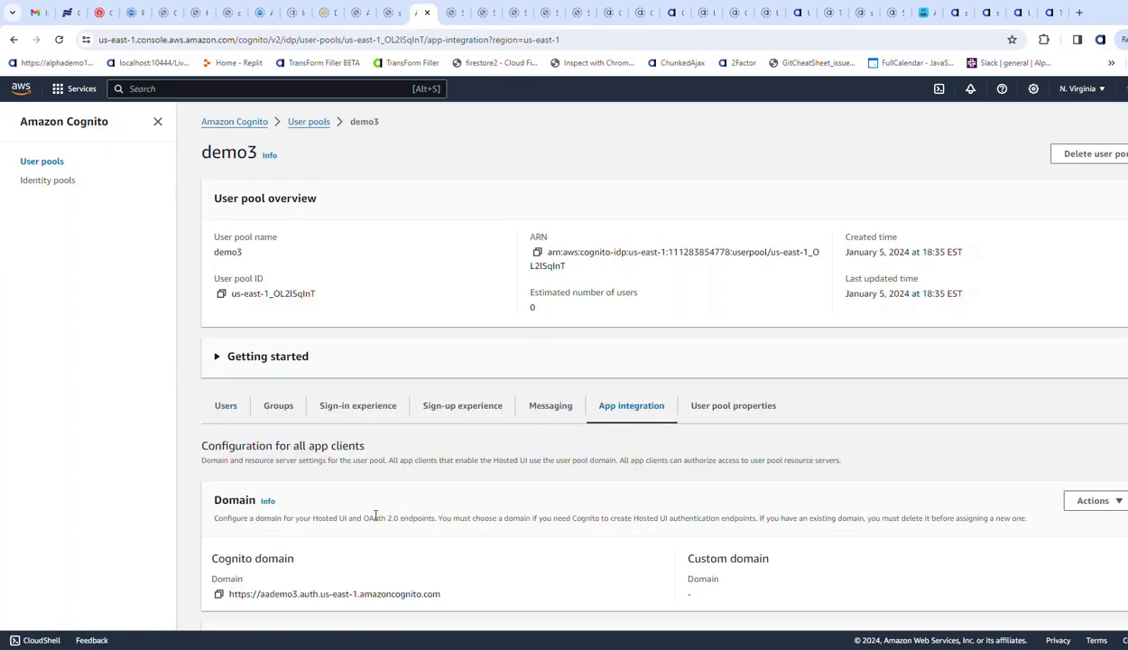
pyautogui.scroll(-3, 377, 506)
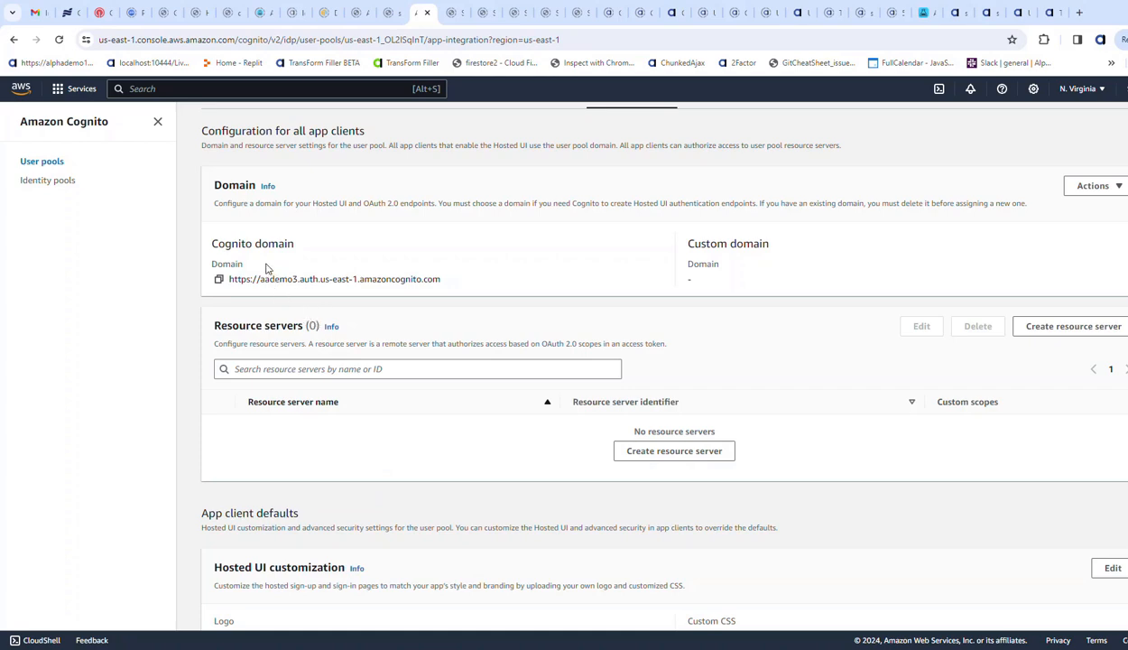
pyautogui.click(218, 280)
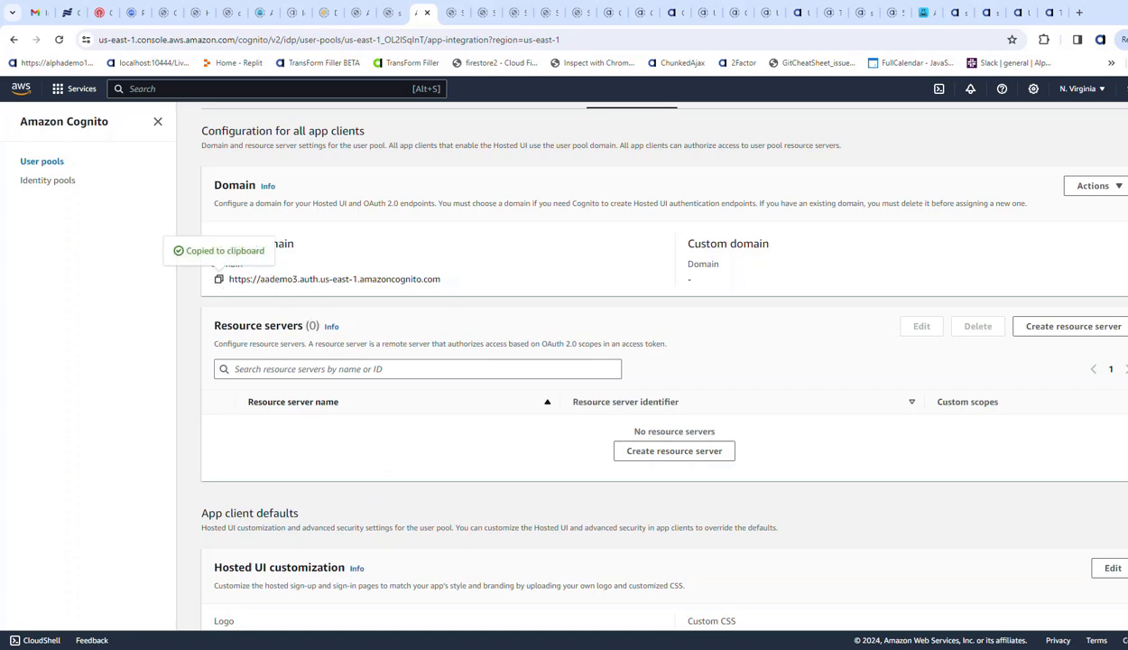
pyautogui.moveTo(1127, 303); pyautogui.dragTo(800, 306)
pyautogui.click(386, 380)
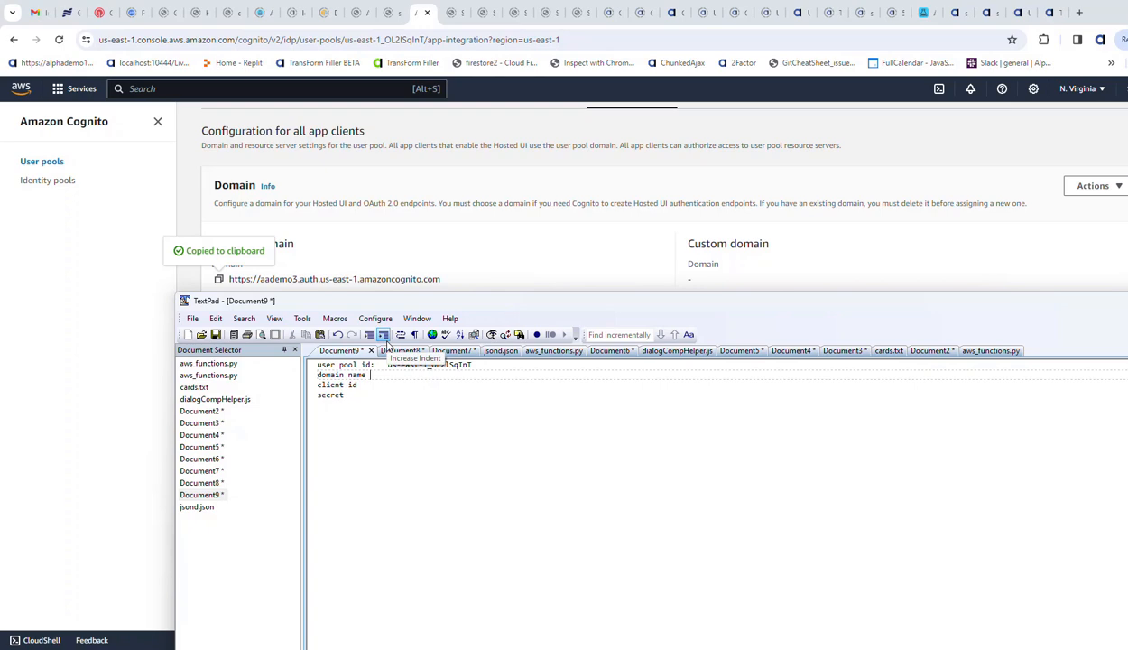
pyautogui.hotkey('ctrl', 'v')
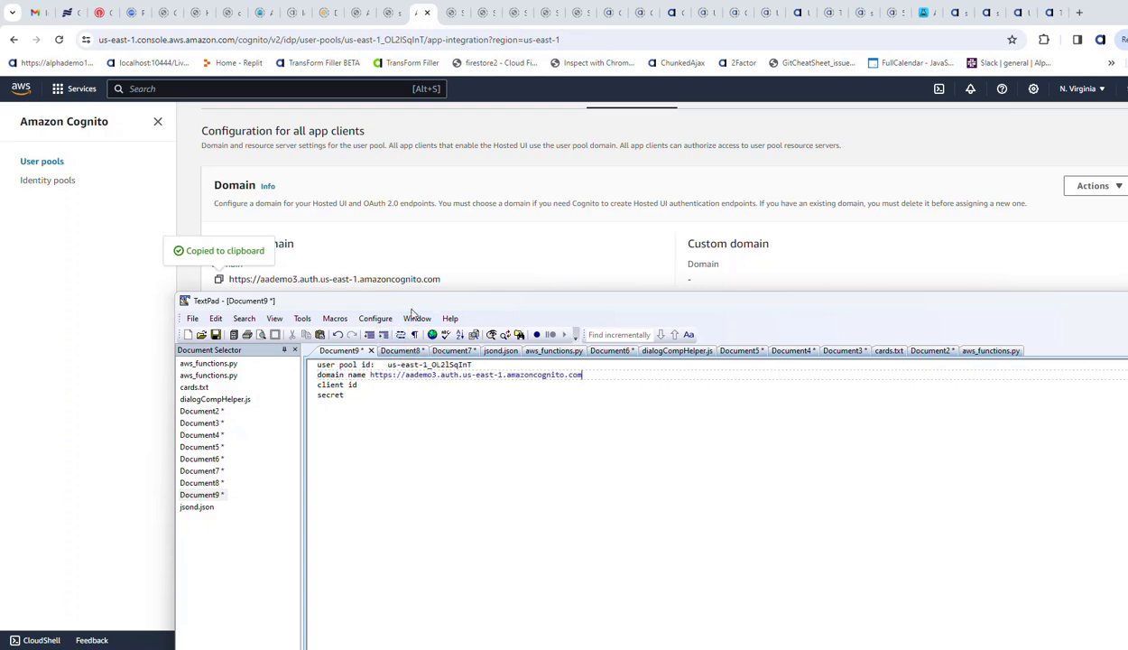
pyautogui.moveTo(408, 301); pyautogui.dragTo(1127, 444)
# - Open the demo3 app client and copy its client ID into the "client id" line of the TextPad notes
pyautogui.scroll(-5, 567, 477)
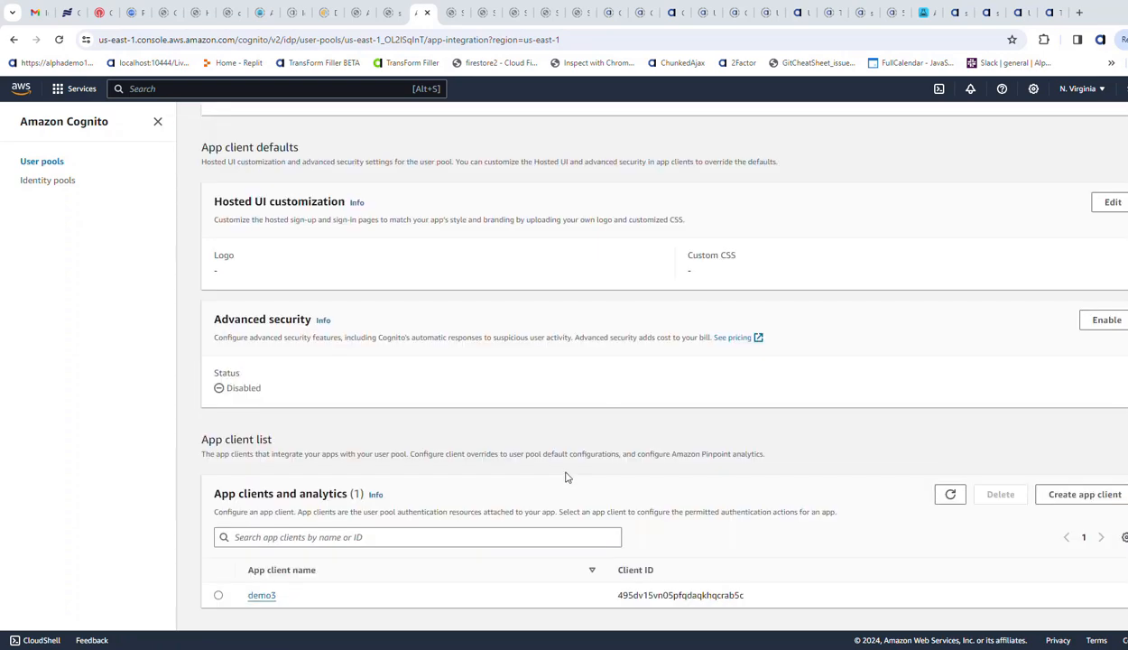
pyautogui.click(267, 596)
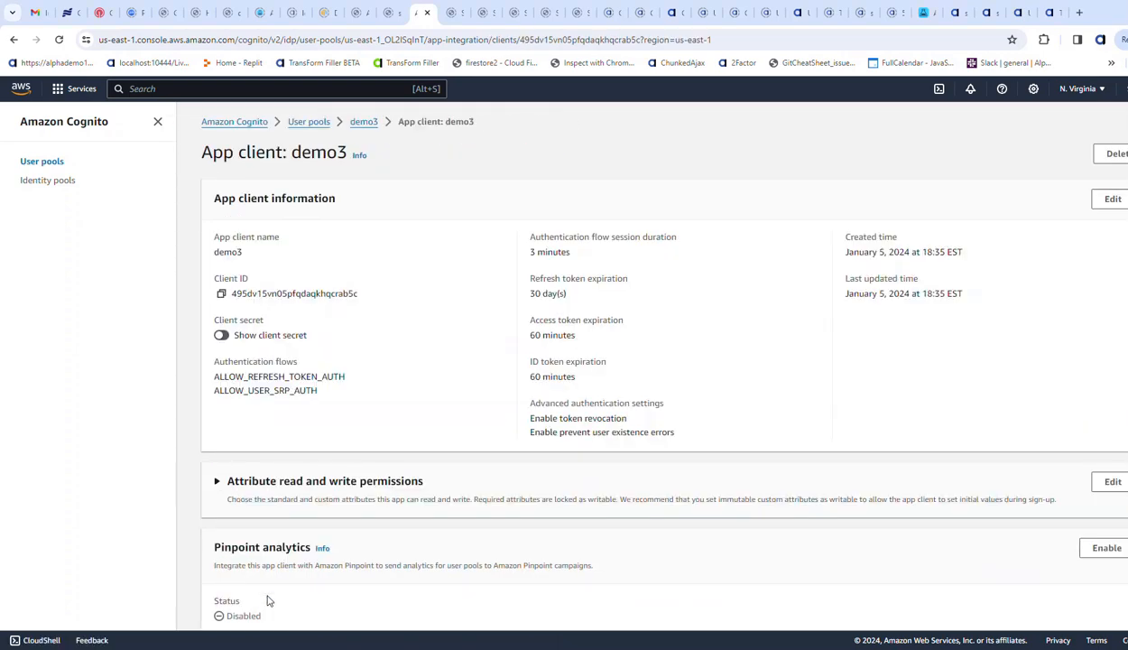
pyautogui.click(221, 294)
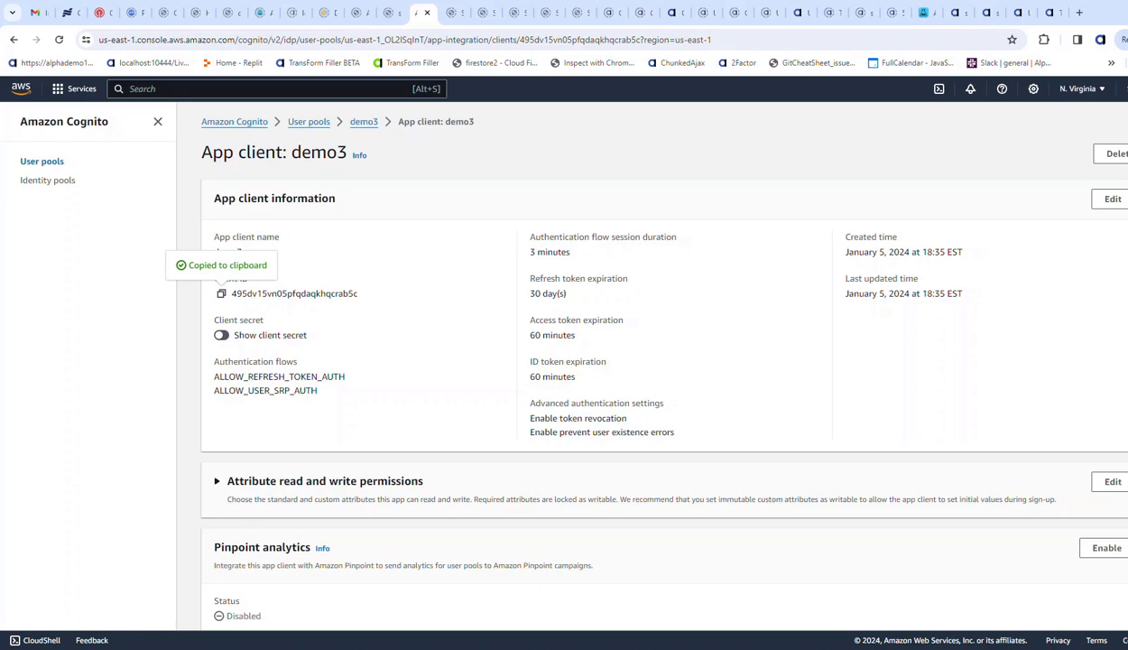
pyautogui.hotkey('alt', 'Tab')
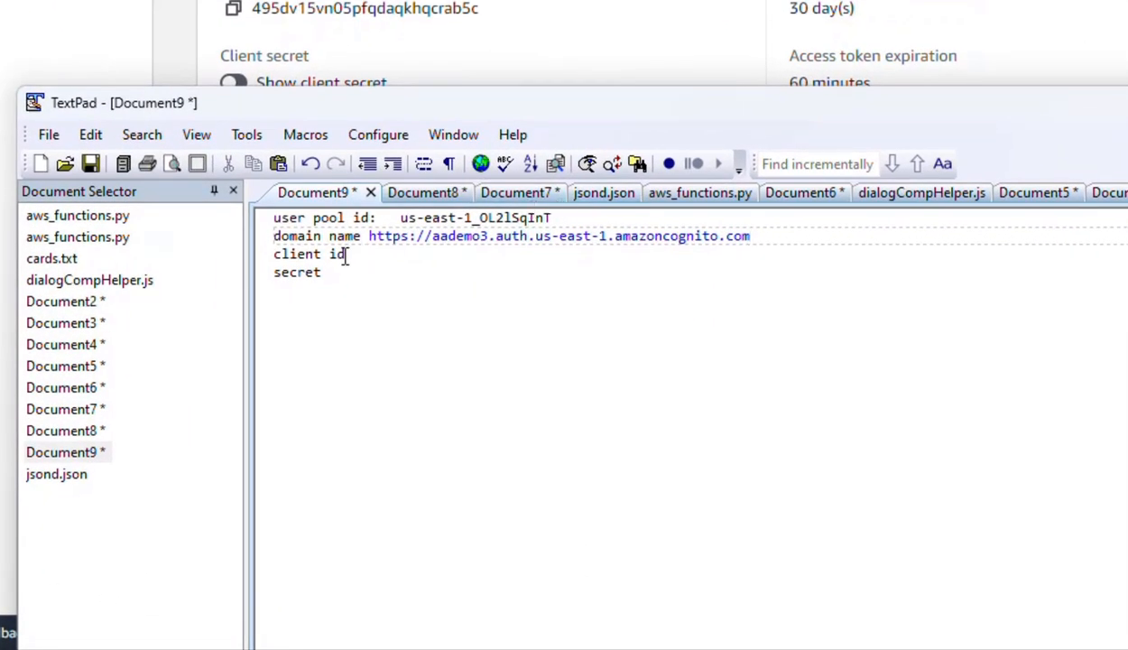
pyautogui.click(346, 255)
pyautogui.hotkey('ctrl', 'v')
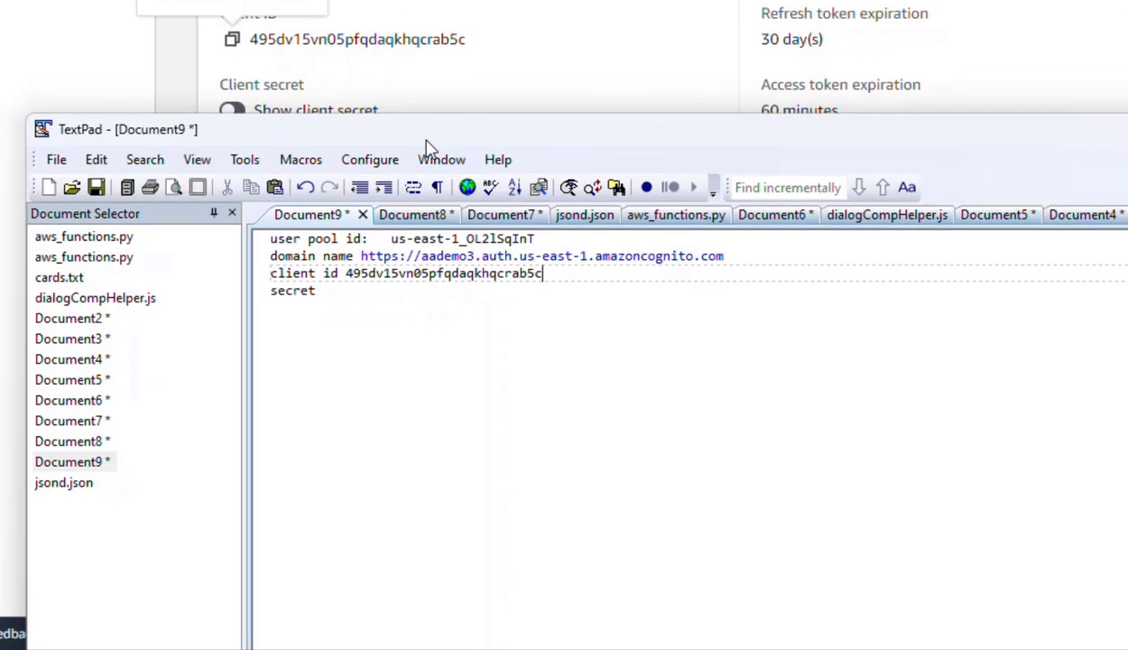
pyautogui.moveTo(426, 141); pyautogui.dragTo(1127, 361)
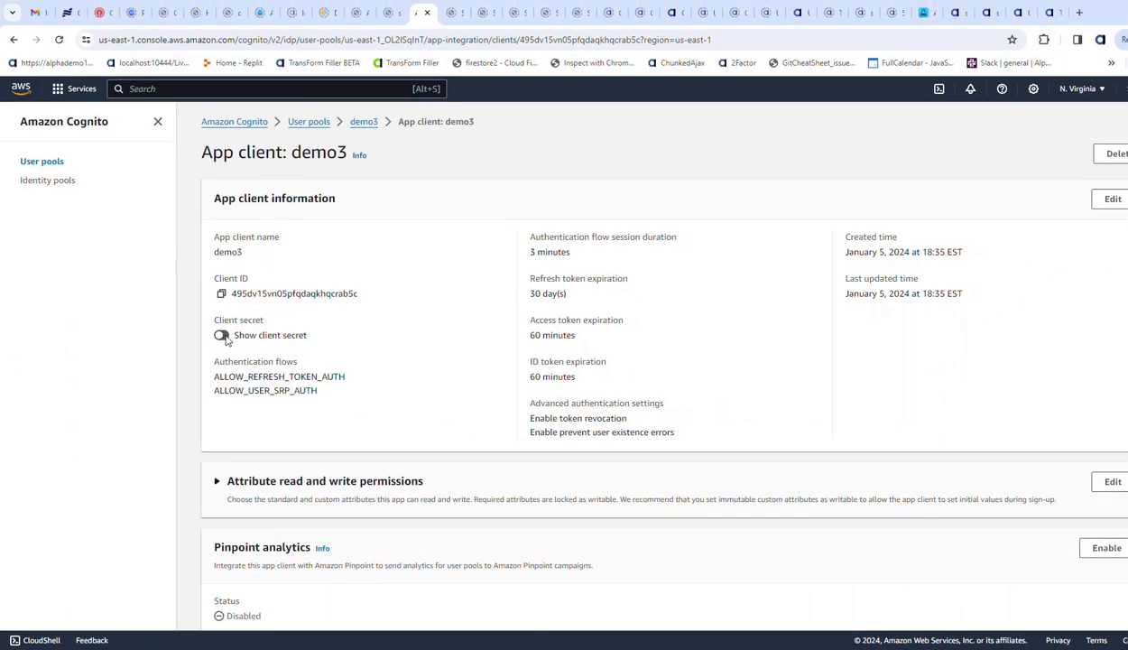
# - Reveal the demo3 app client's client secret and paste it into the "secret" line of the TextPad notes
pyautogui.click(221, 334)
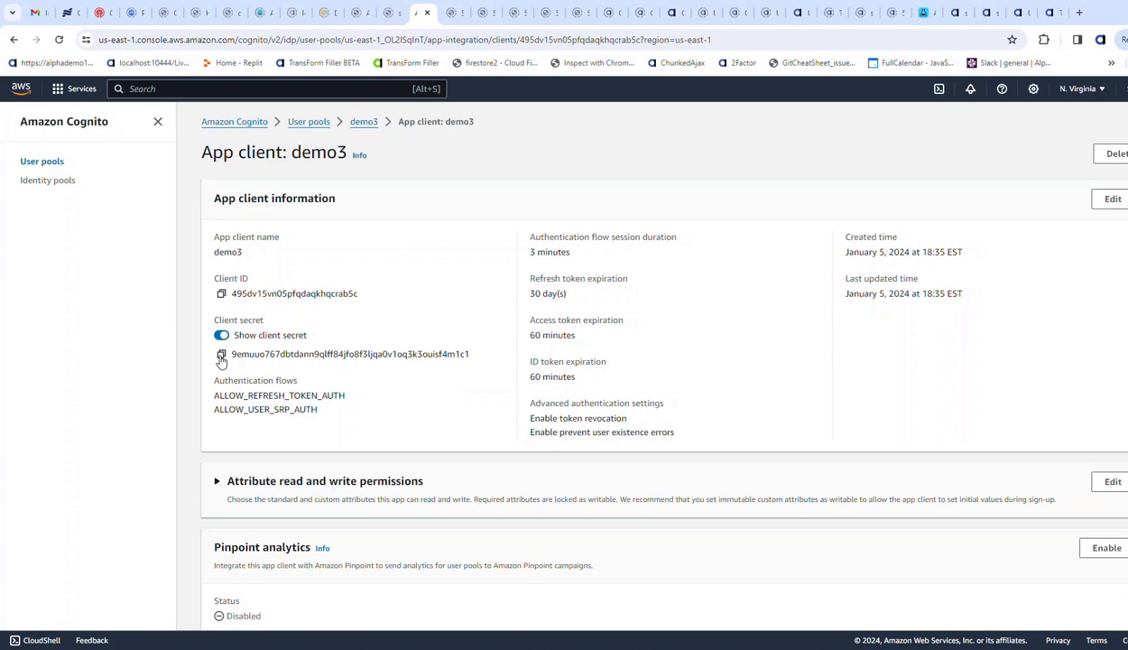
pyautogui.click(222, 355)
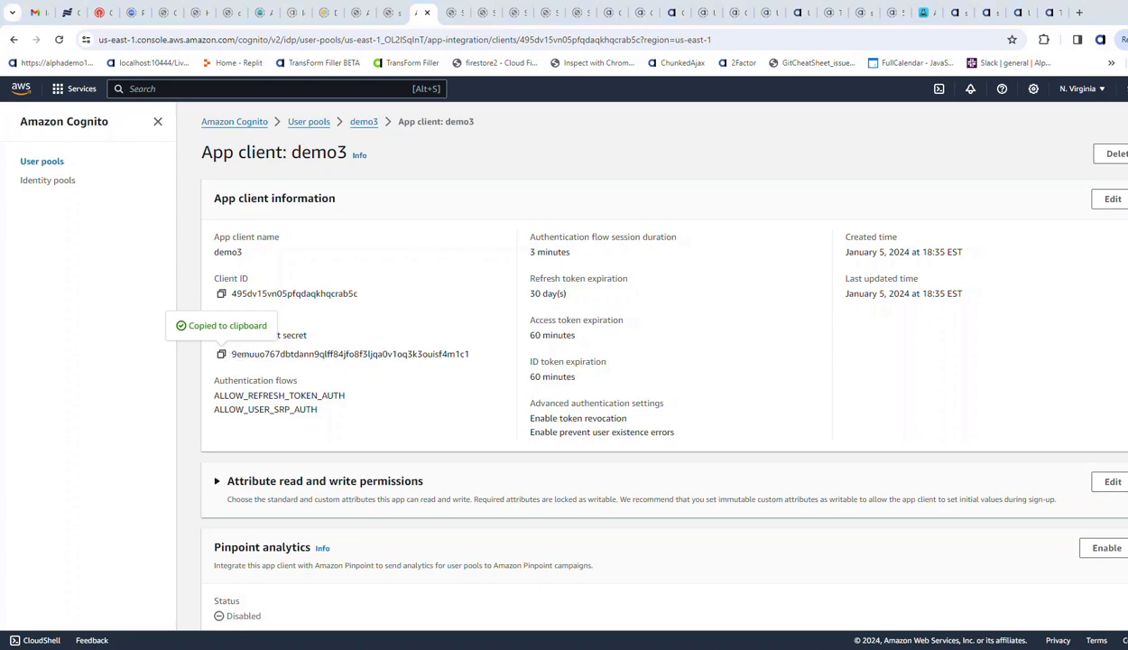
pyautogui.moveTo(1127, 332); pyautogui.dragTo(295, 245)
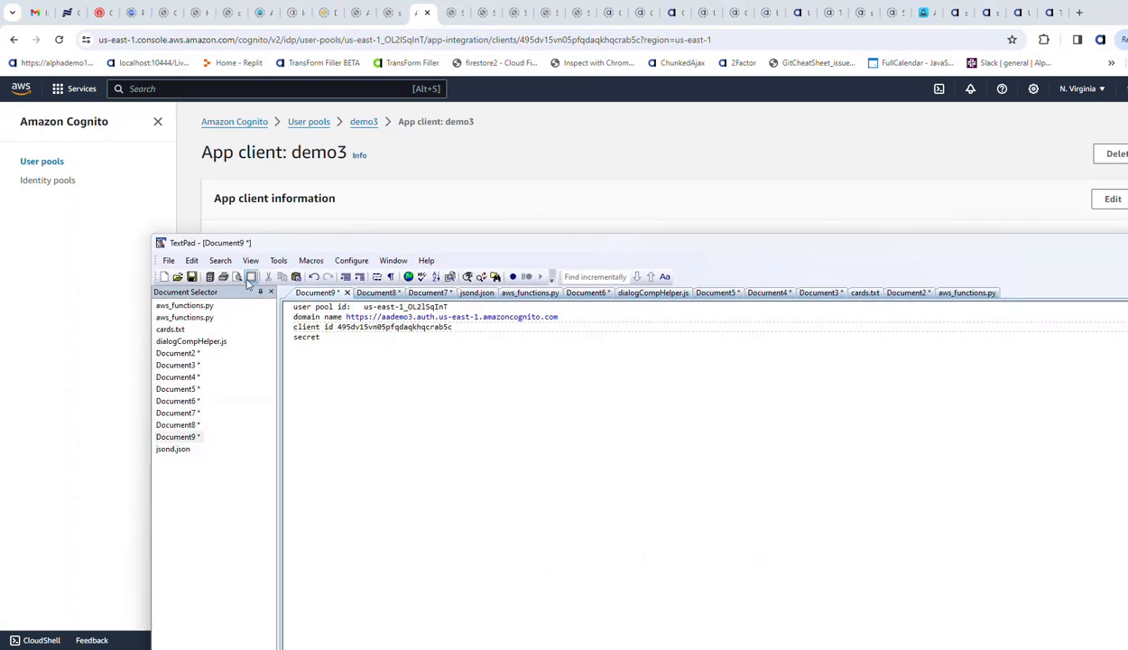
pyautogui.click(328, 337)
pyautogui.hotkey('ctrl', 'v')
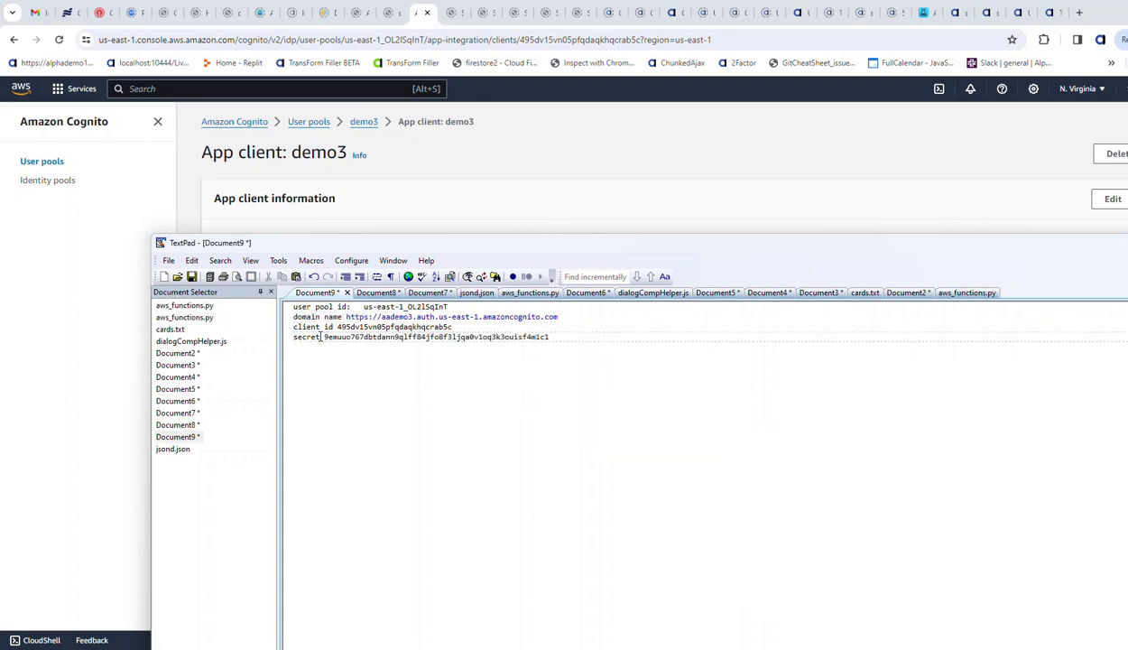
pyautogui.moveTo(407, 245); pyautogui.dragTo(1127, 248)
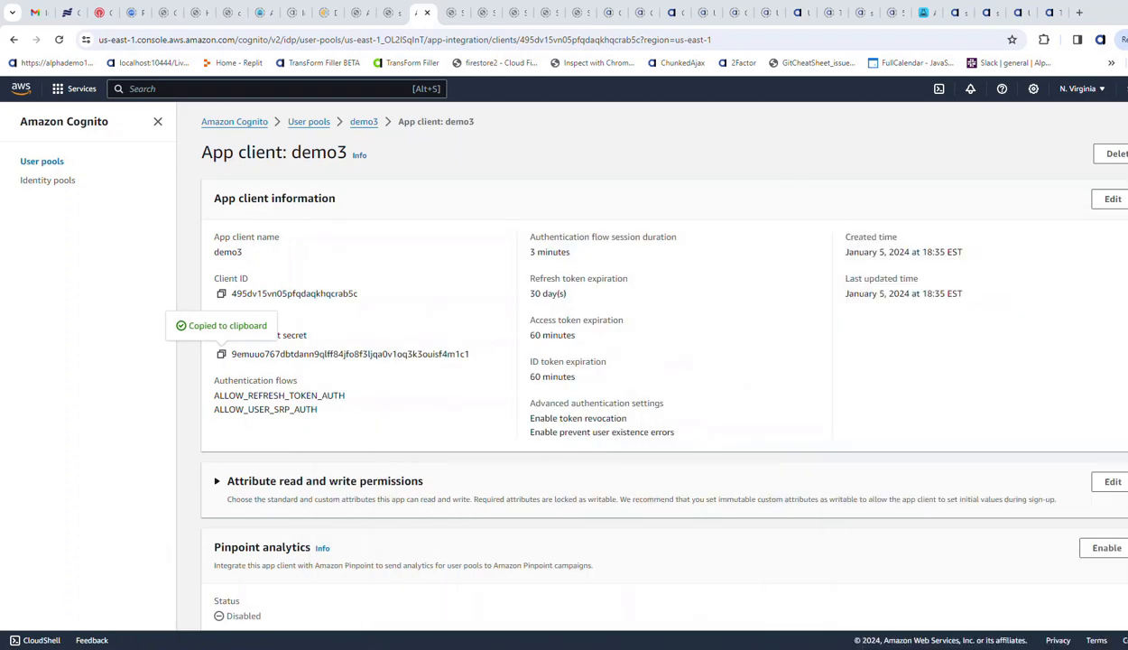
# - Check the allowed callback URL in the demo3 app client's Hosted UI settings
pyautogui.scroll(-4, 435, 438)
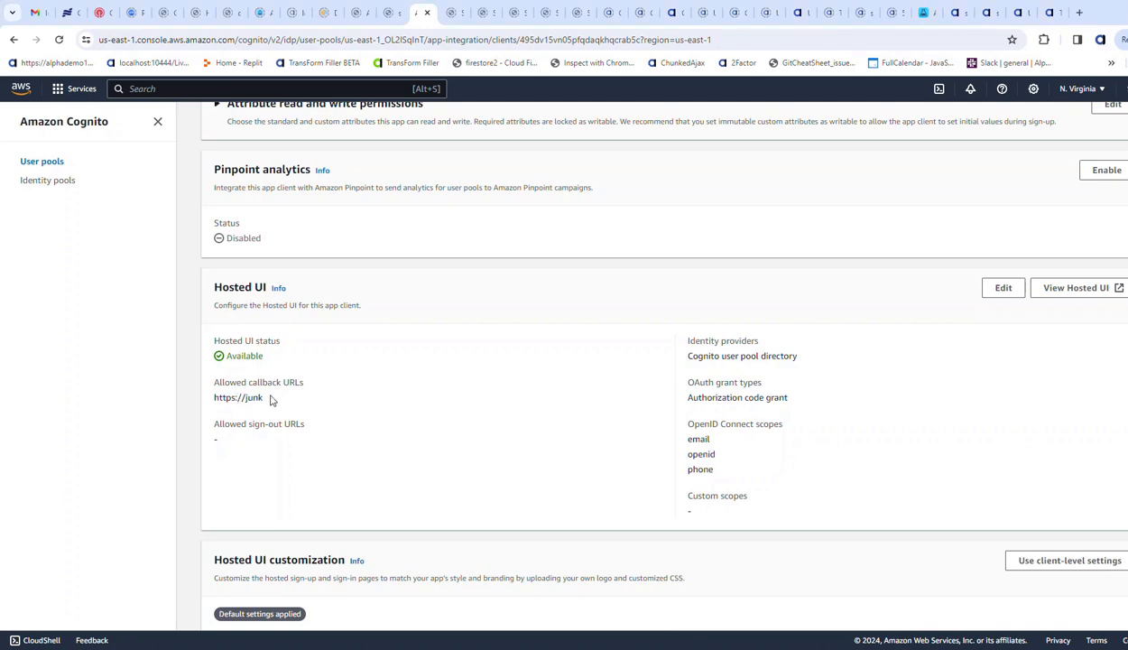
pyautogui.moveTo(267, 398); pyautogui.dragTo(214, 400)
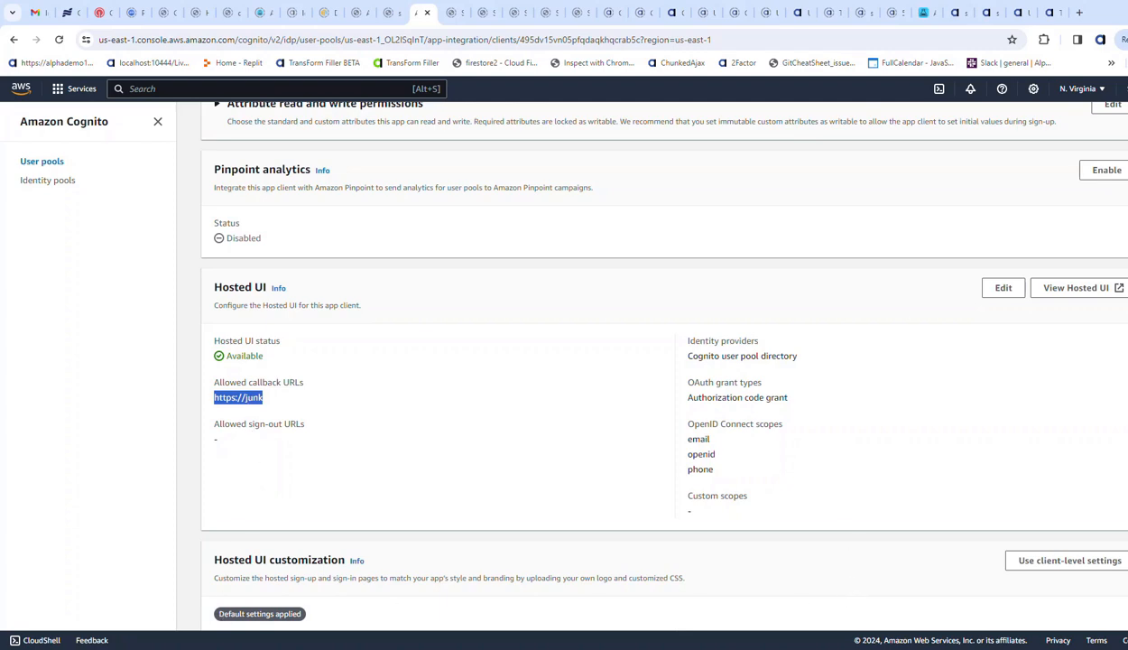
# - Switch to Alpha Anywhere and create a new empty web project named demo3 with the Security Framework enabled
pyautogui.hotkey('alt', 'Tab')
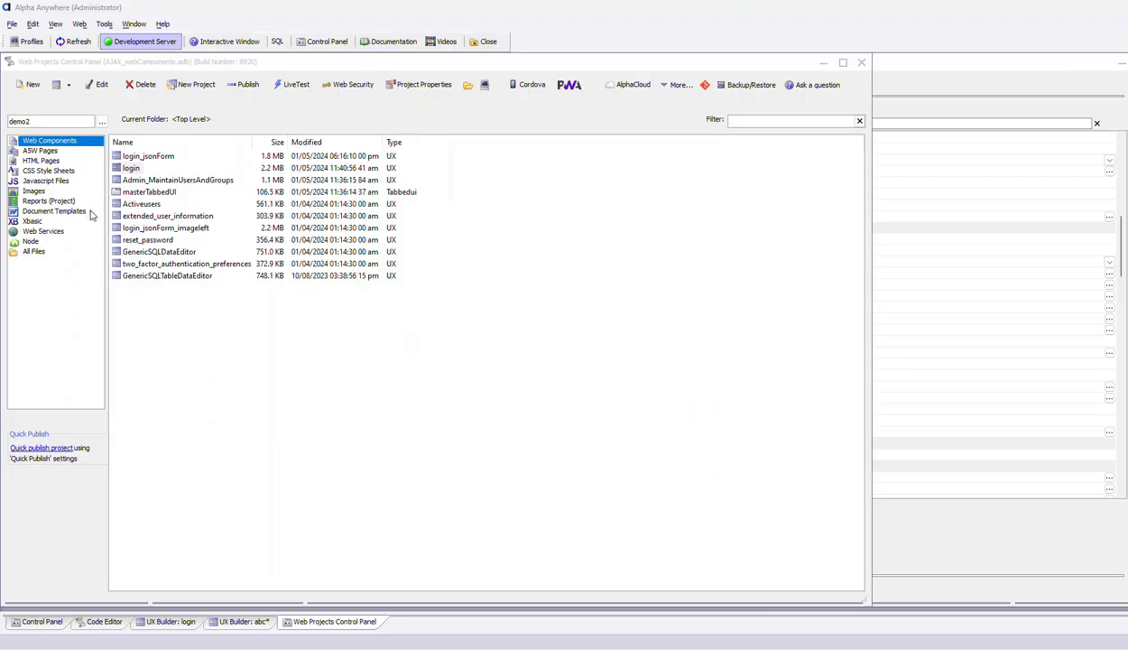
pyautogui.click(184, 91)
pyautogui.click(343, 298)
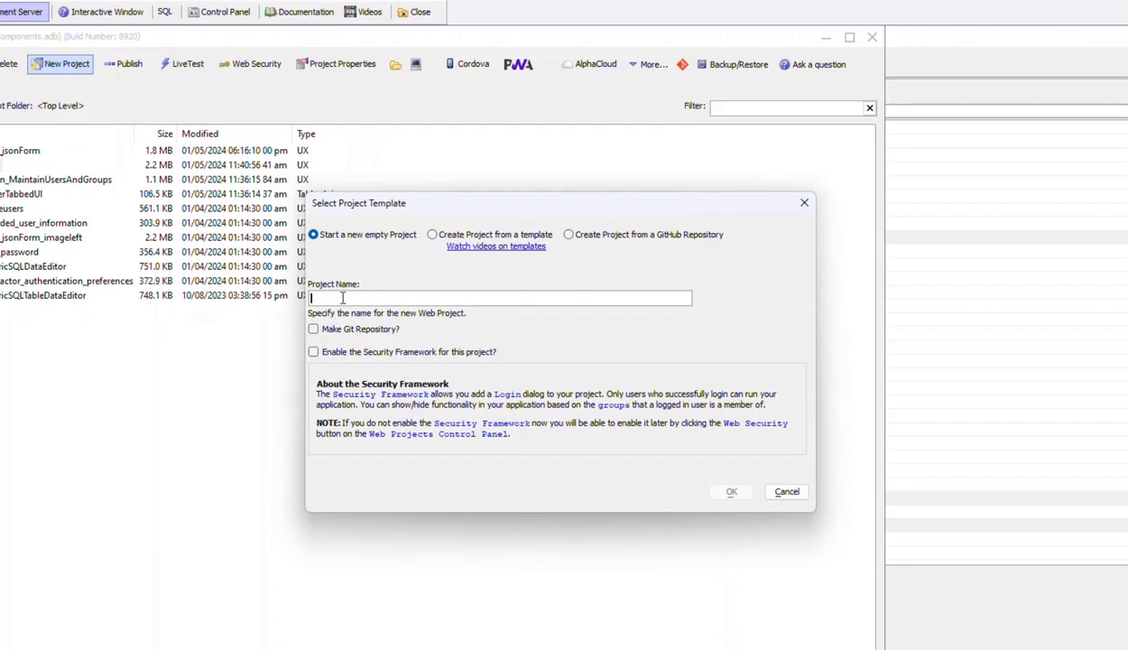
pyautogui.write('demo3')
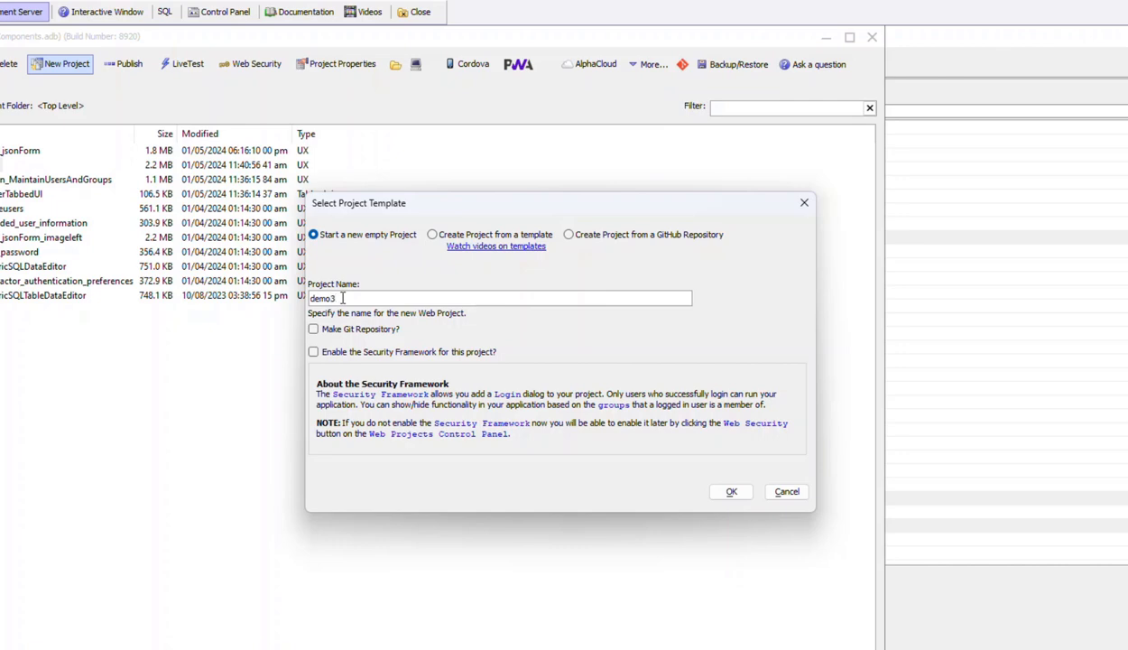
pyautogui.click(313, 351)
pyautogui.click(729, 491)
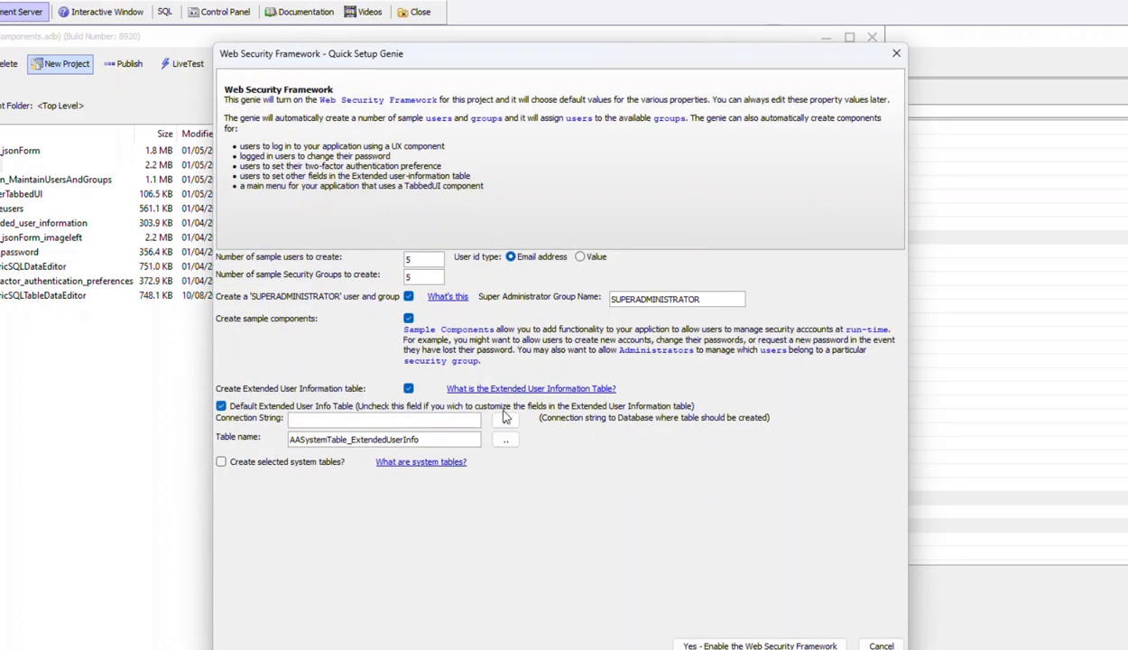
# - Set the extended user information table's connection string to AADemo-Northwind and enable the Web Security Framework
pyautogui.click(505, 417)
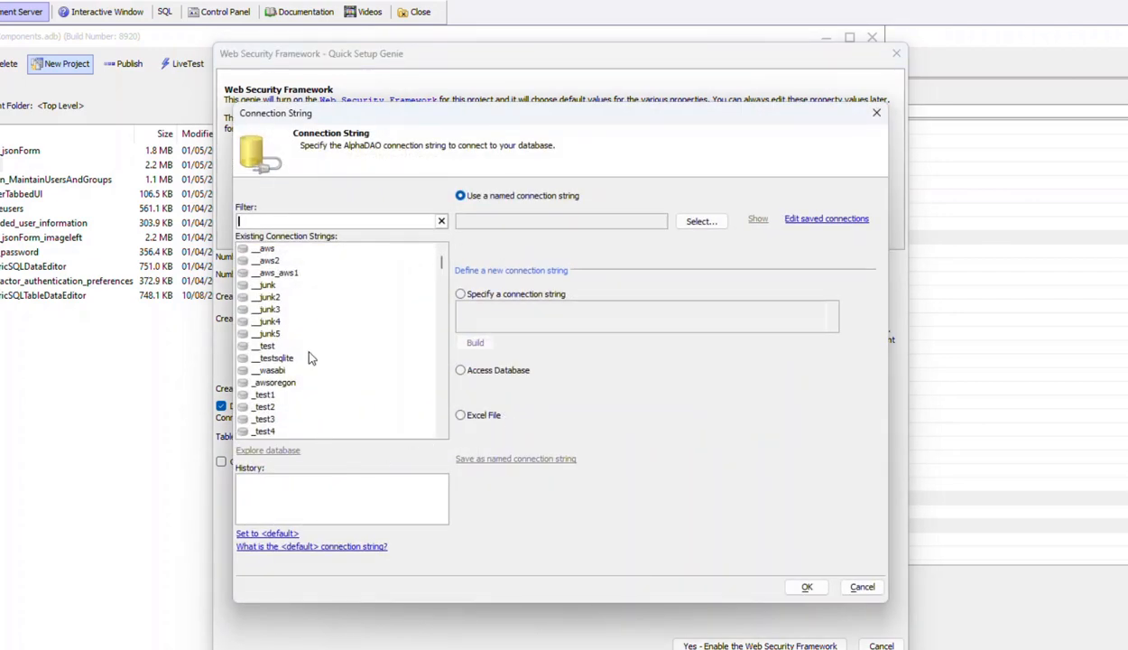
pyautogui.scroll(-4, 309, 359)
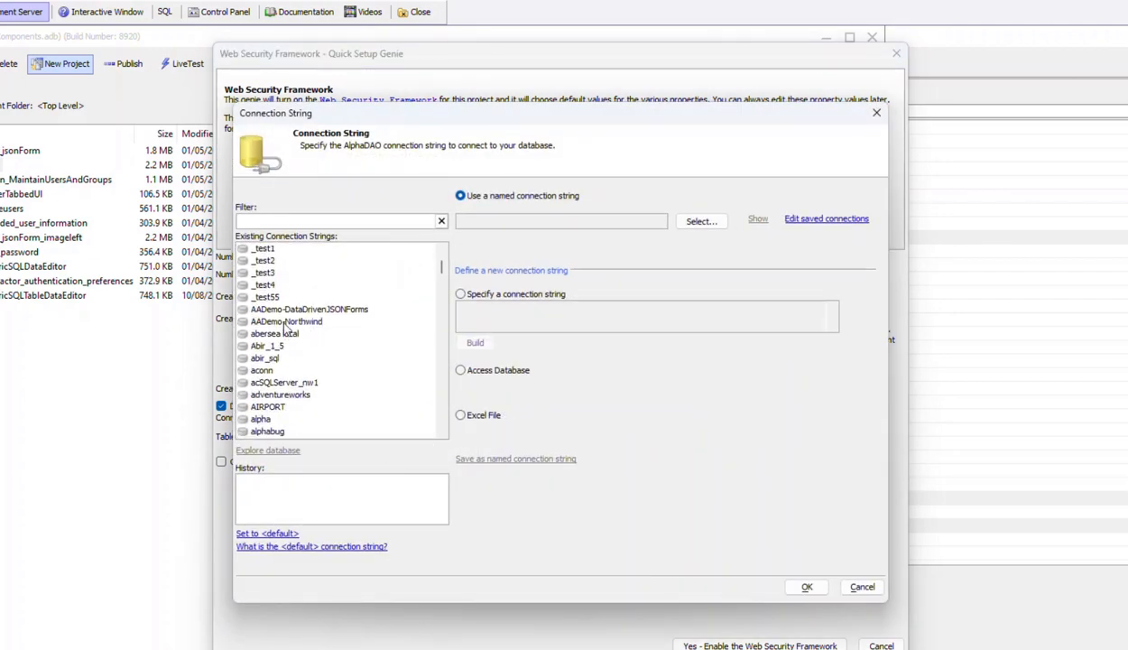
pyautogui.doubleClick(284, 322)
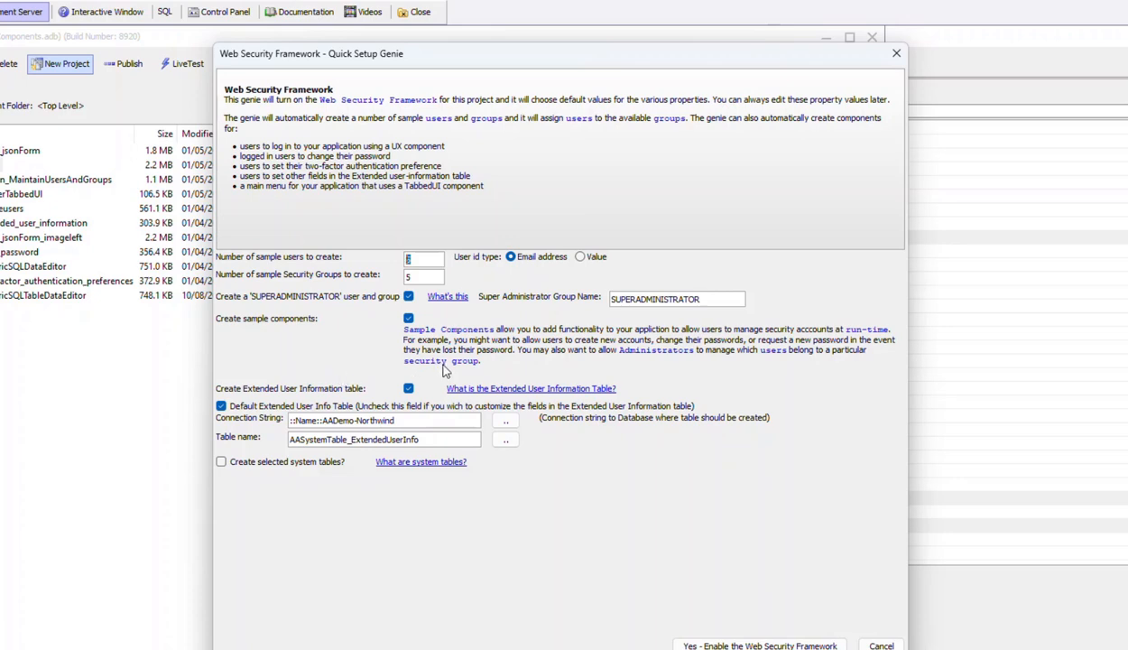
pyautogui.click(687, 645)
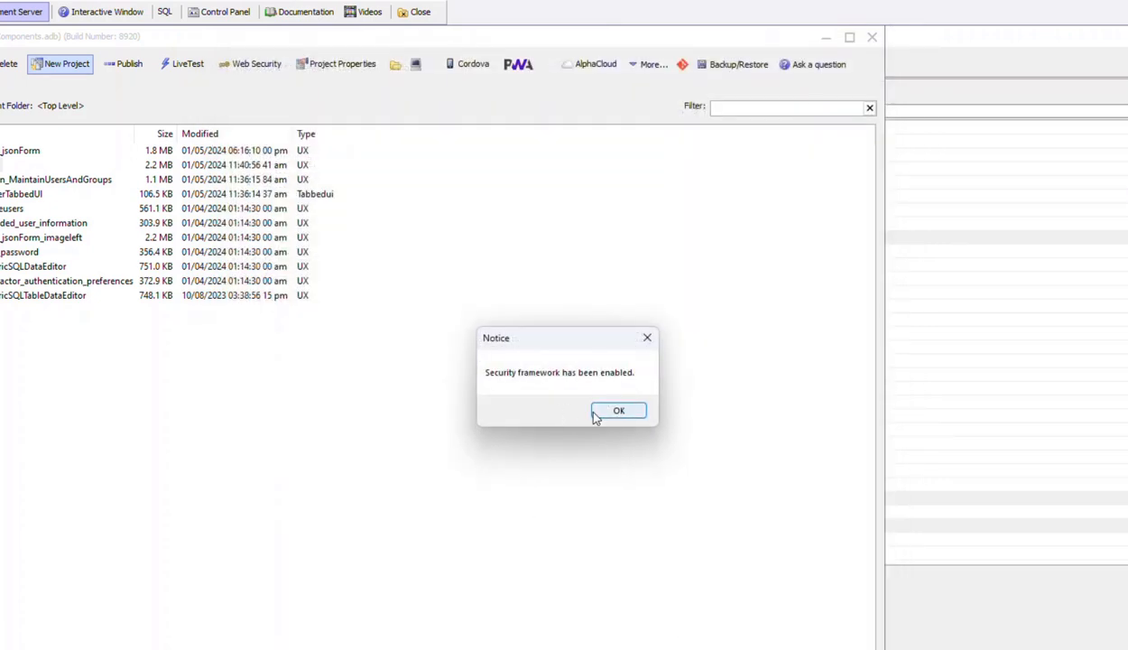
pyautogui.click(595, 414)
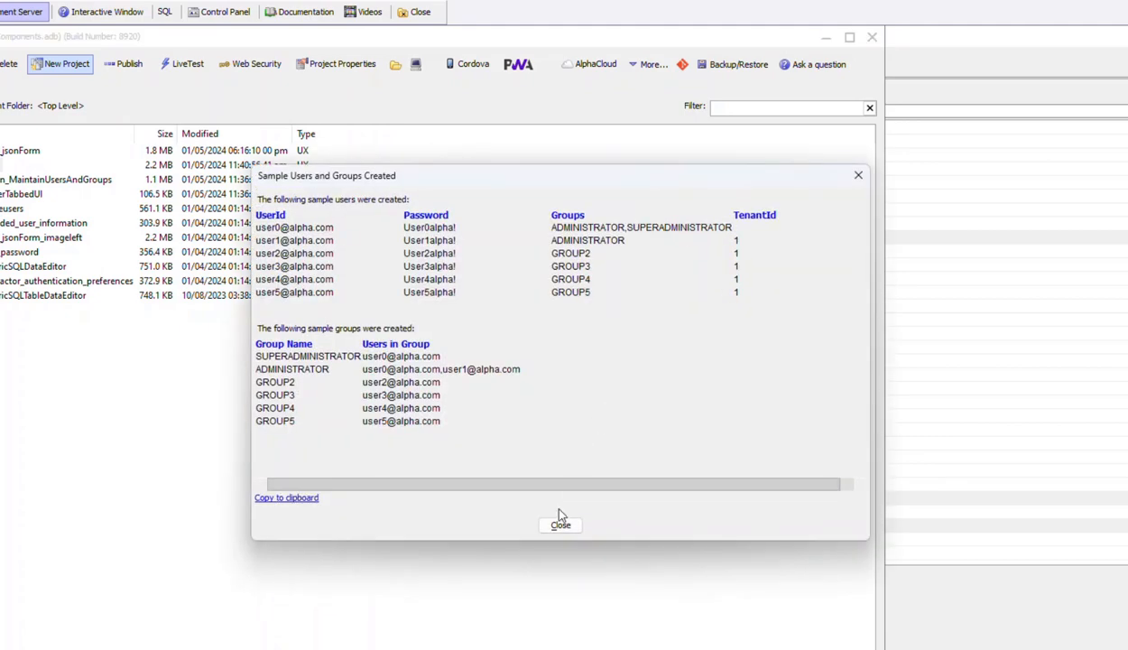
# - Dismiss the sample users and groups summary and choose the image-behind-login-prompts style for the project's login component
pyautogui.click(560, 525)
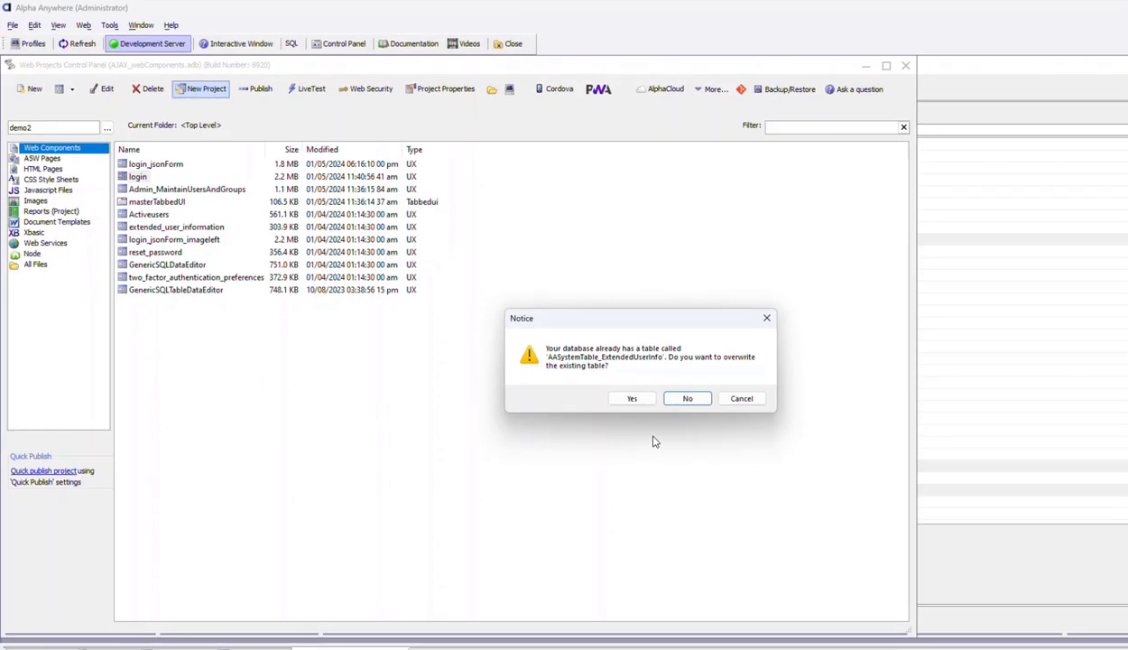
pyautogui.click(634, 399)
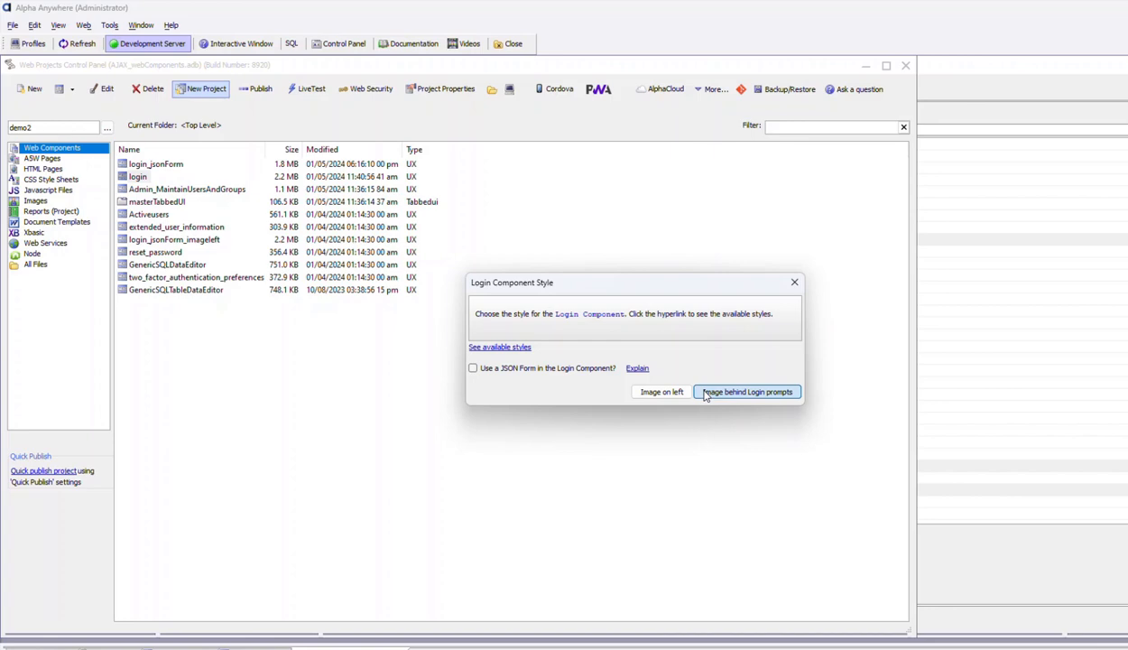
pyautogui.click(706, 394)
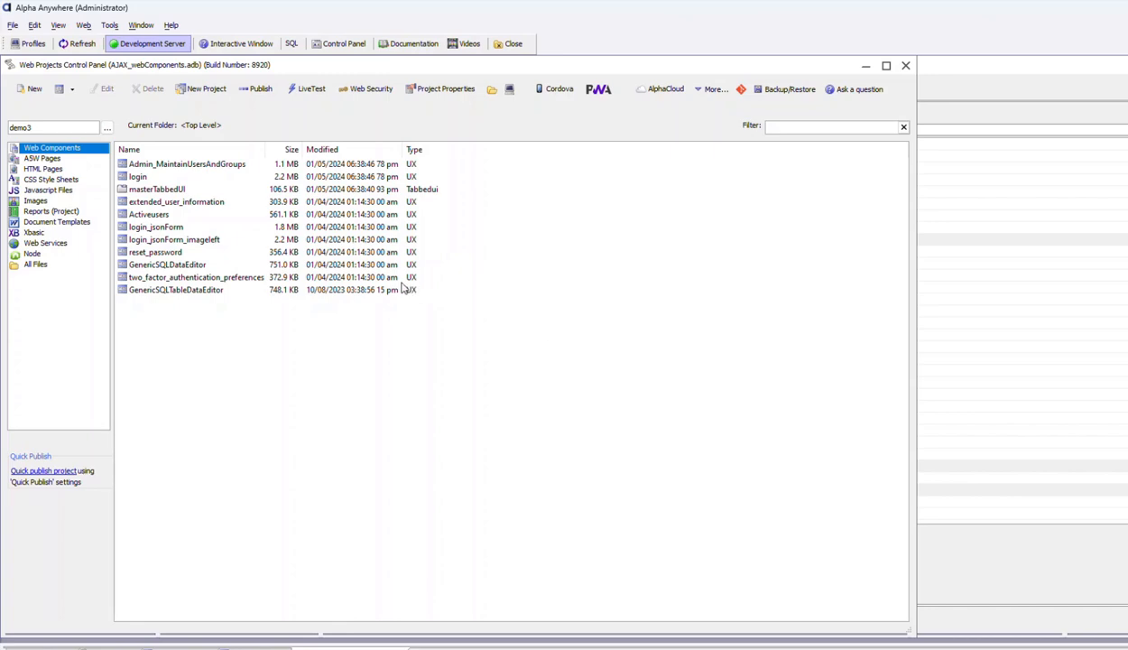
# - Run a Live Test of login.a5w on the Development server
pyautogui.click(309, 94)
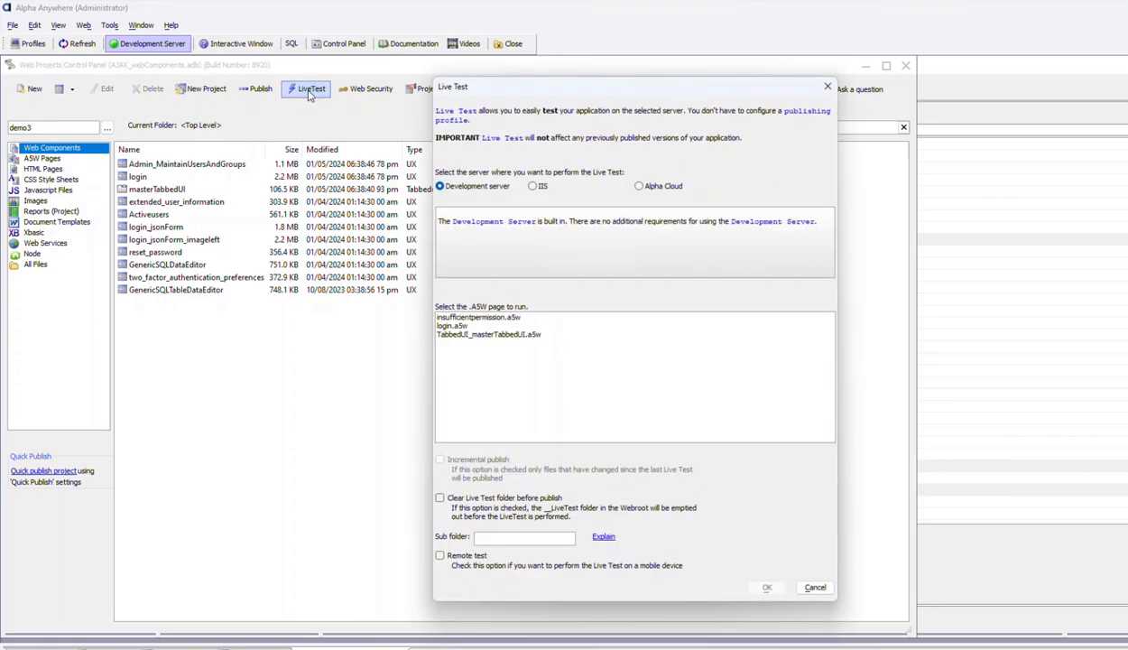
pyautogui.click(448, 327)
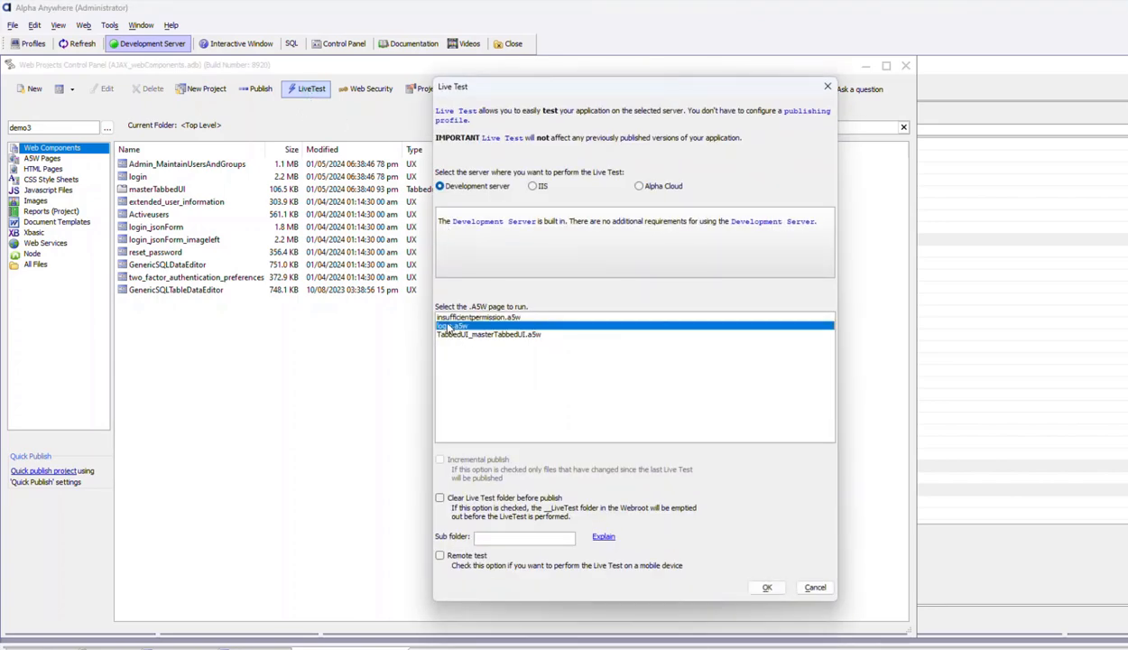
pyautogui.click(764, 588)
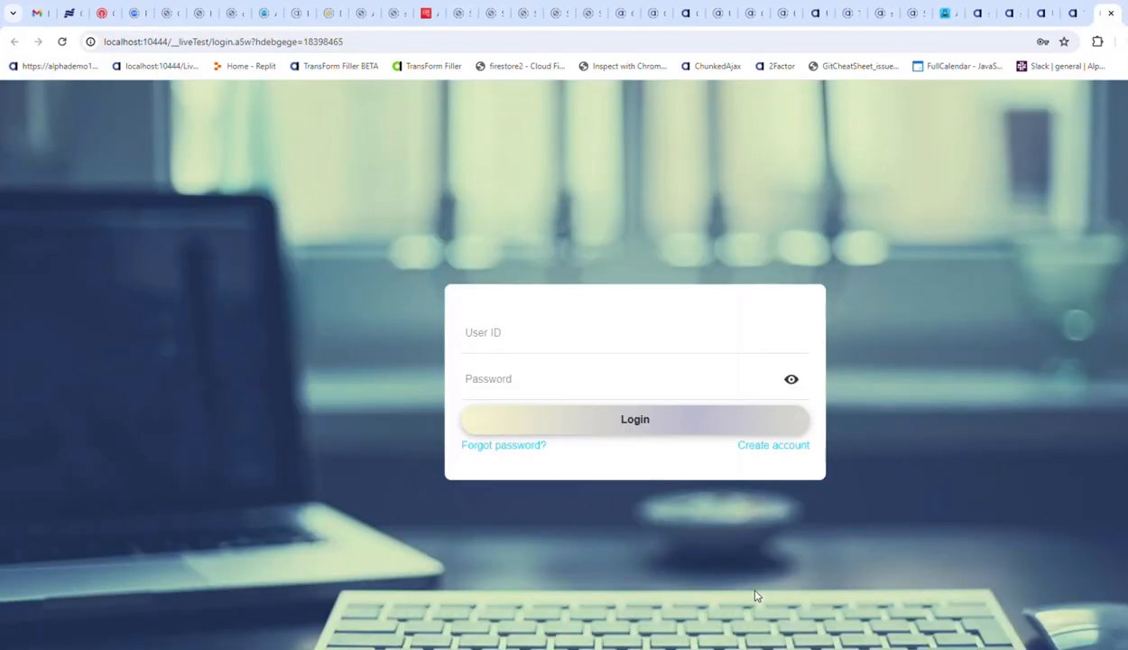
# - Copy the live login page's full URL from the browser and switch to the TextPad notes
pyautogui.click(188, 41)
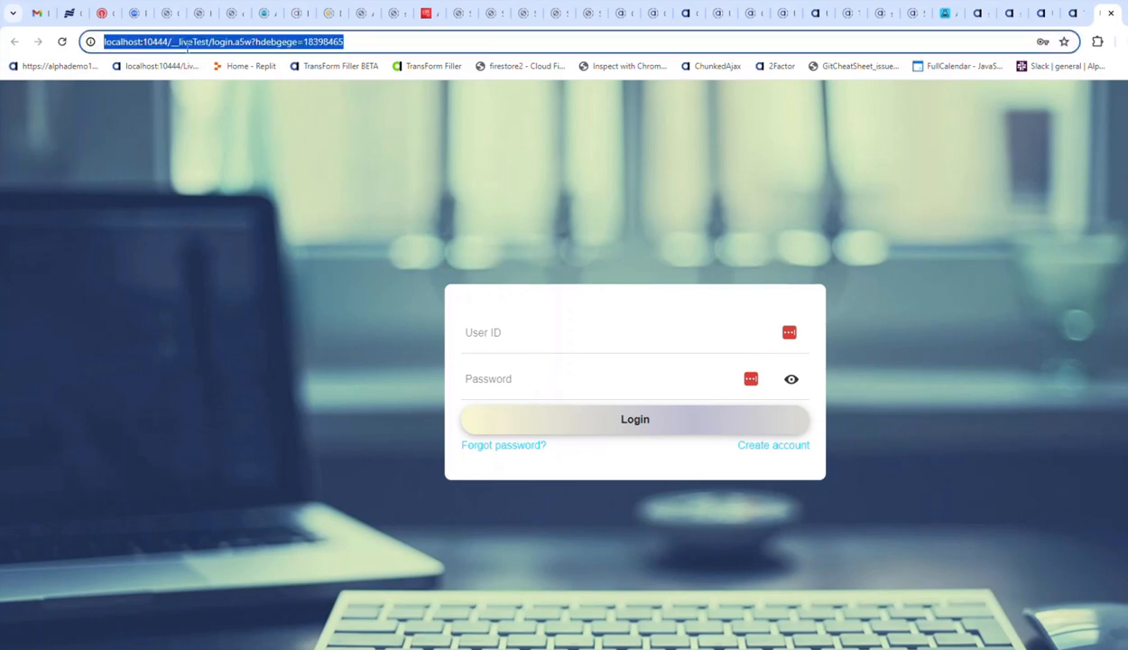
pyautogui.rightClick(184, 45)
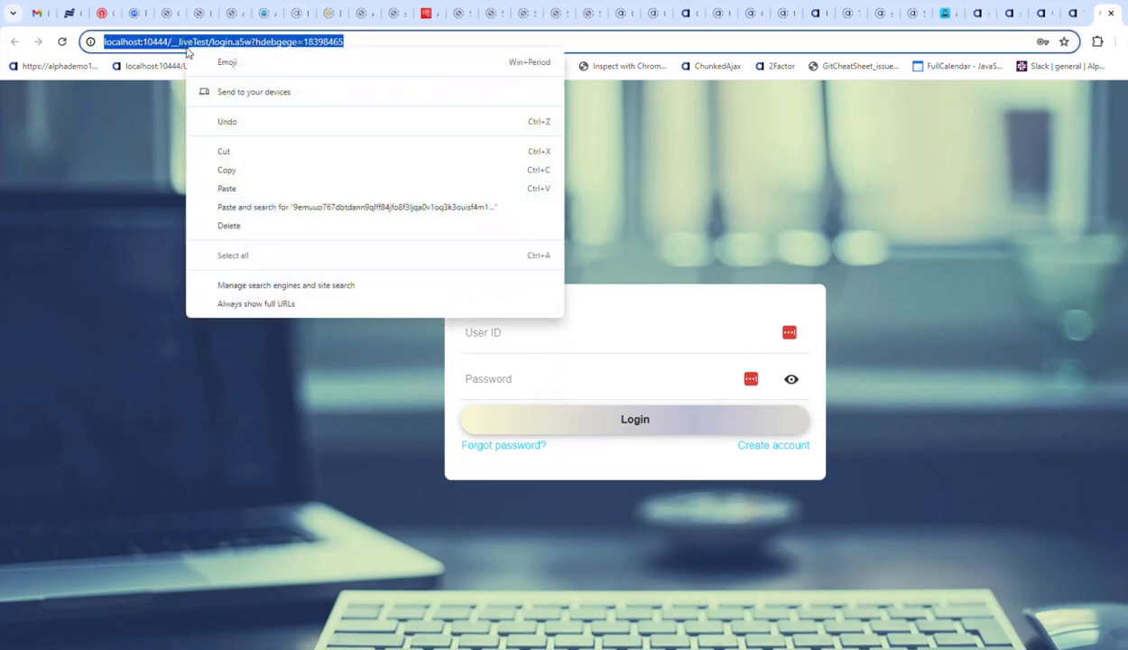
pyautogui.click(227, 171)
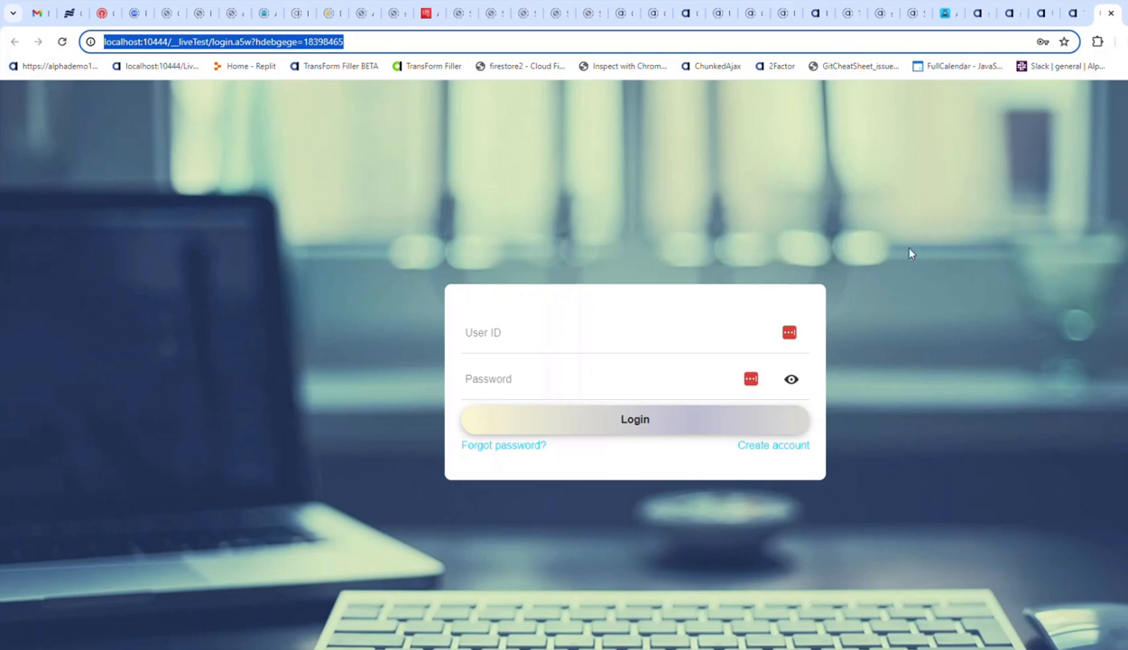
pyautogui.hotkey('alt', 'Tab')
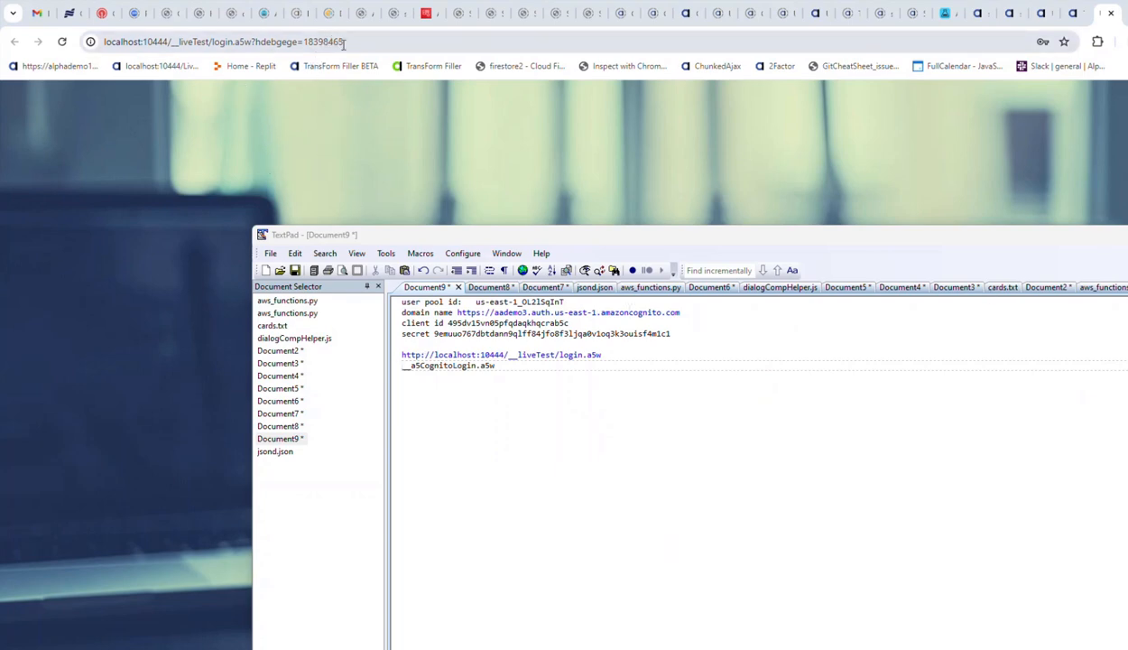
pyautogui.click(307, 44)
pyautogui.moveTo(305, 56); pyautogui.dragTo(201, 45)
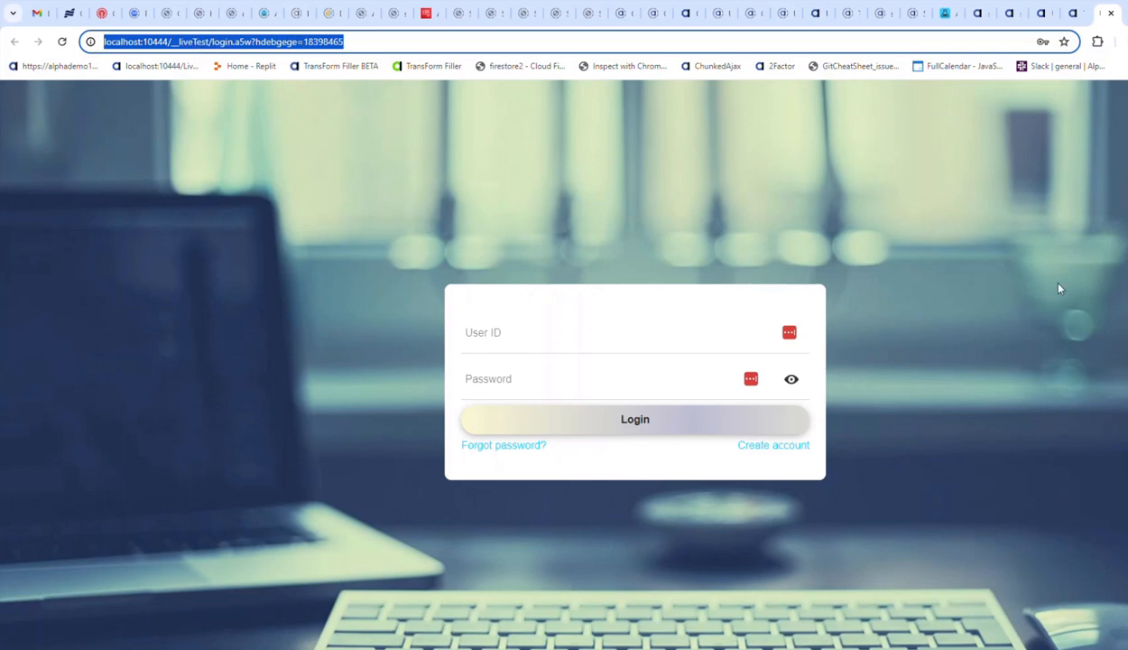
pyautogui.press('super')
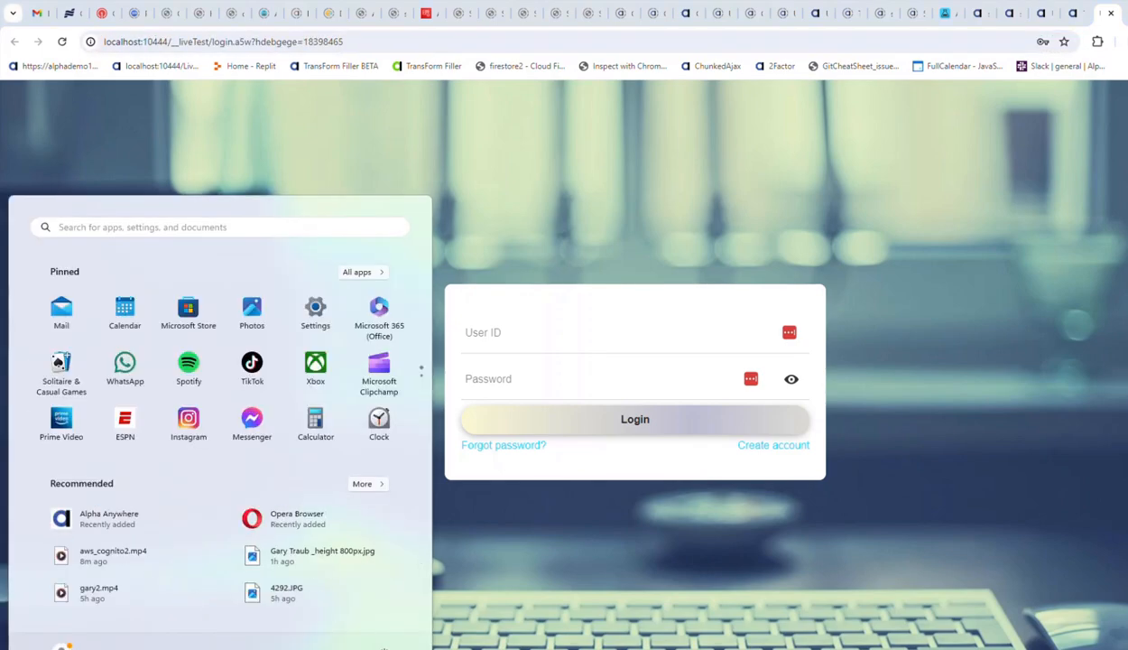
pyautogui.hotkey('alt', 'Tab')
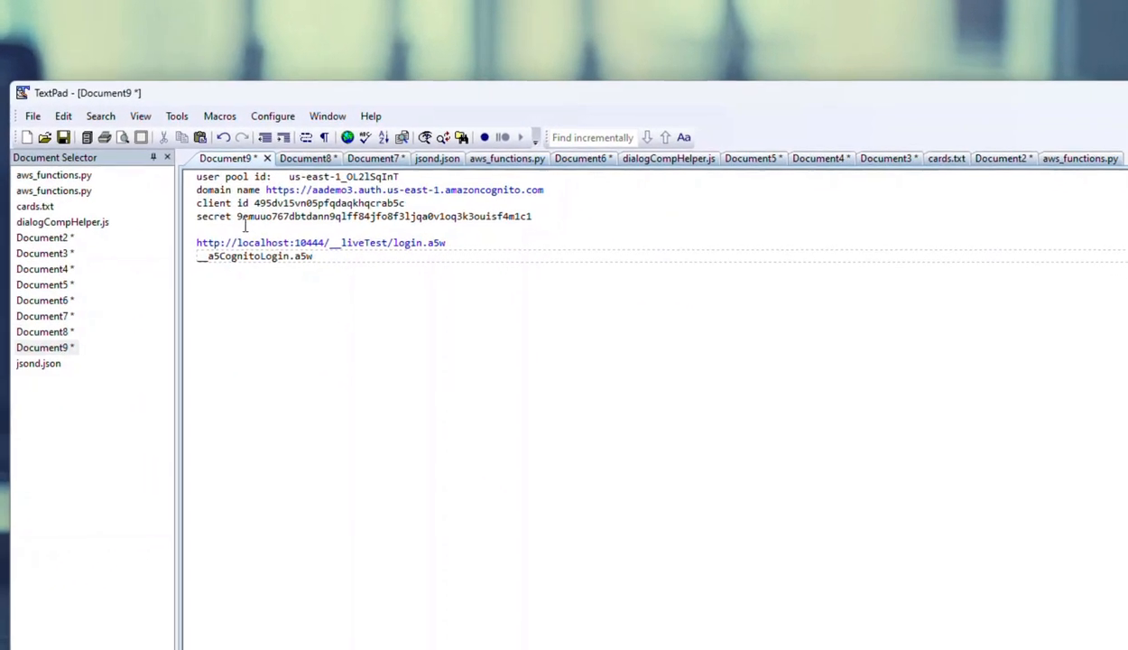
pyautogui.click(370, 308)
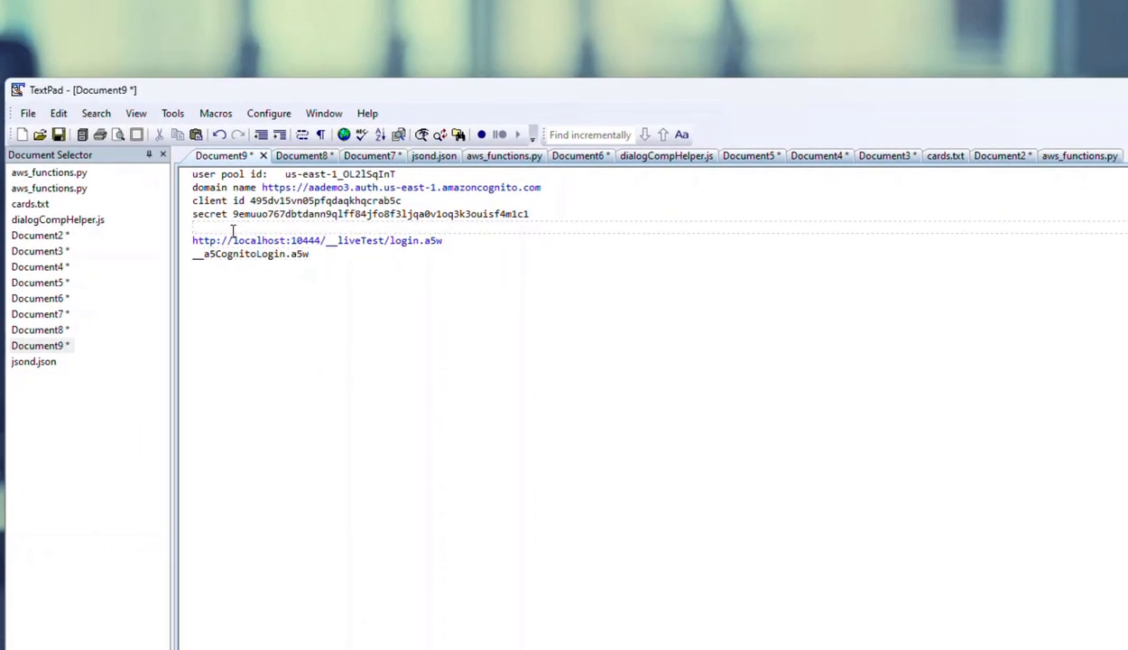
pyautogui.hotkey('ctrl', 'v')
pyautogui.press('BackSpace')
pyautogui.press('BackSpace')
pyautogui.press('BackSpace')
pyautogui.press('BackSpace')
pyautogui.press('BackSpace')
pyautogui.press('BackSpace')
pyautogui.press('BackSpace')
pyautogui.press('BackSpace')
pyautogui.press('BackSpace')
pyautogui.press('BackSpace')
pyautogui.press('BackSpace')
pyautogui.press('BackSpace')
pyautogui.press('BackSpace')
pyautogui.press('BackSpace')
pyautogui.press('BackSpace')
pyautogui.press('BackSpace')
pyautogui.press('BackSpace')
pyautogui.press('BackSpace')
pyautogui.press('BackSpace')
pyautogui.press('BackSpace')
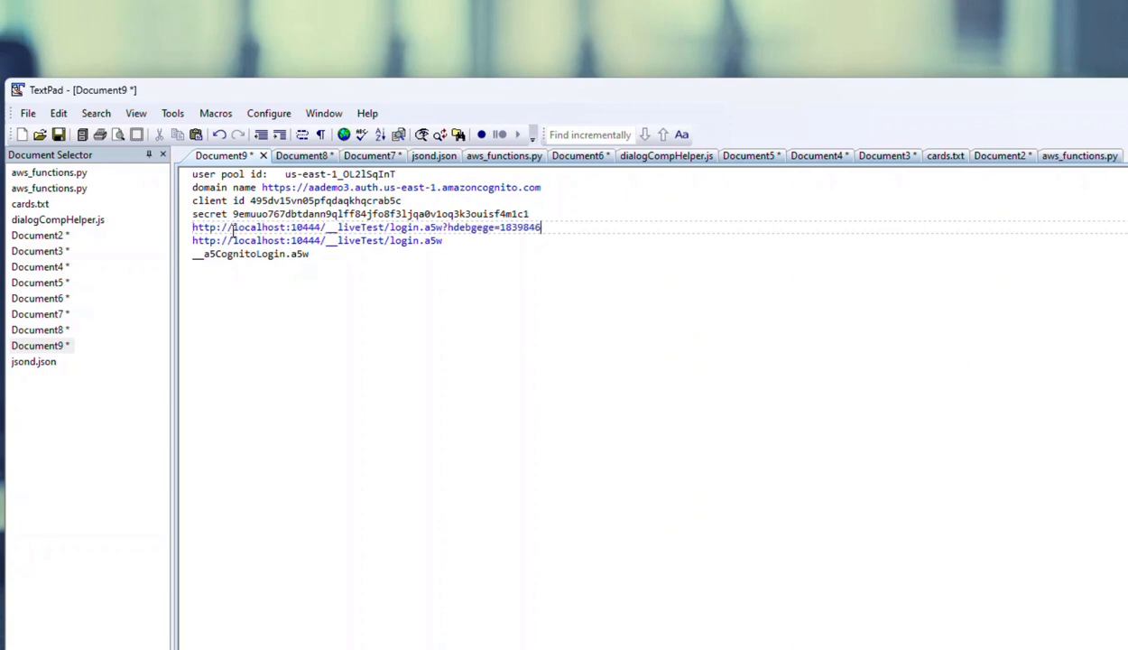
pyautogui.press('BackSpace')
pyautogui.press('BackSpace')
pyautogui.press('BackSpace')
pyautogui.press('BackSpace')
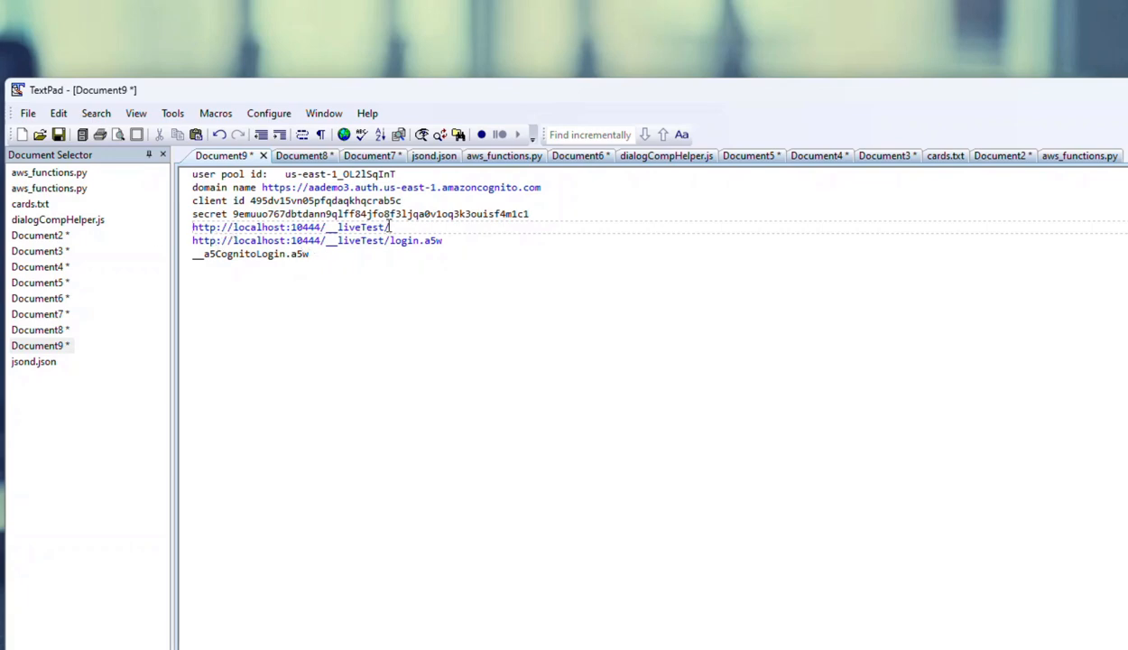
pyautogui.moveTo(390, 226); pyautogui.dragTo(190, 228)
pyautogui.doubleClick(214, 255)
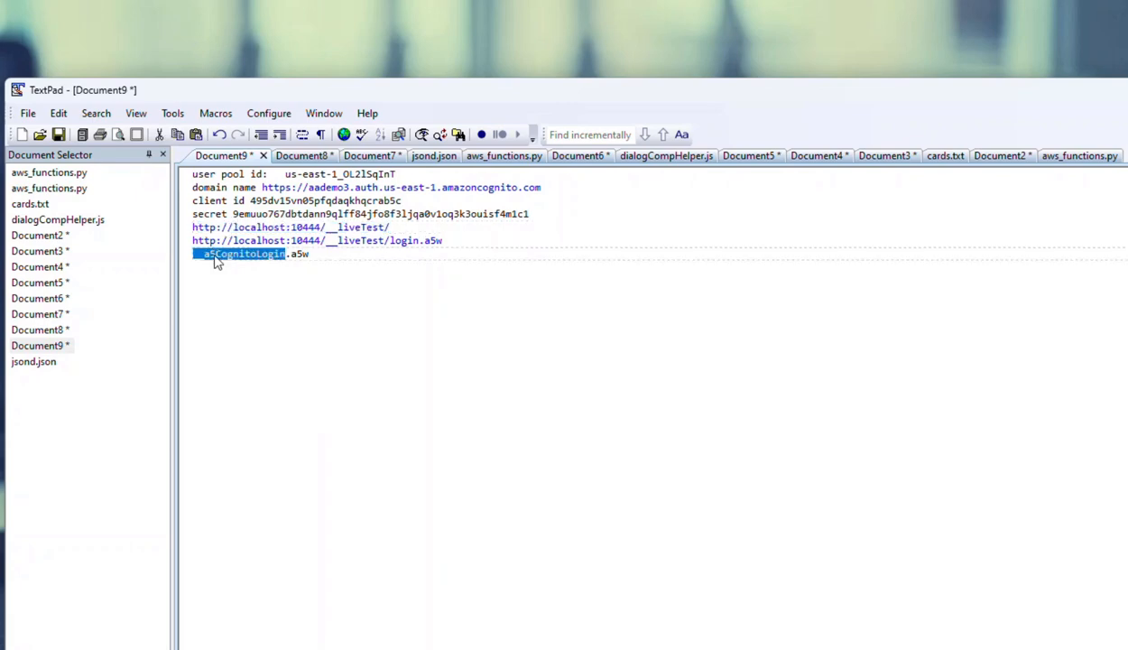
pyautogui.click(353, 261)
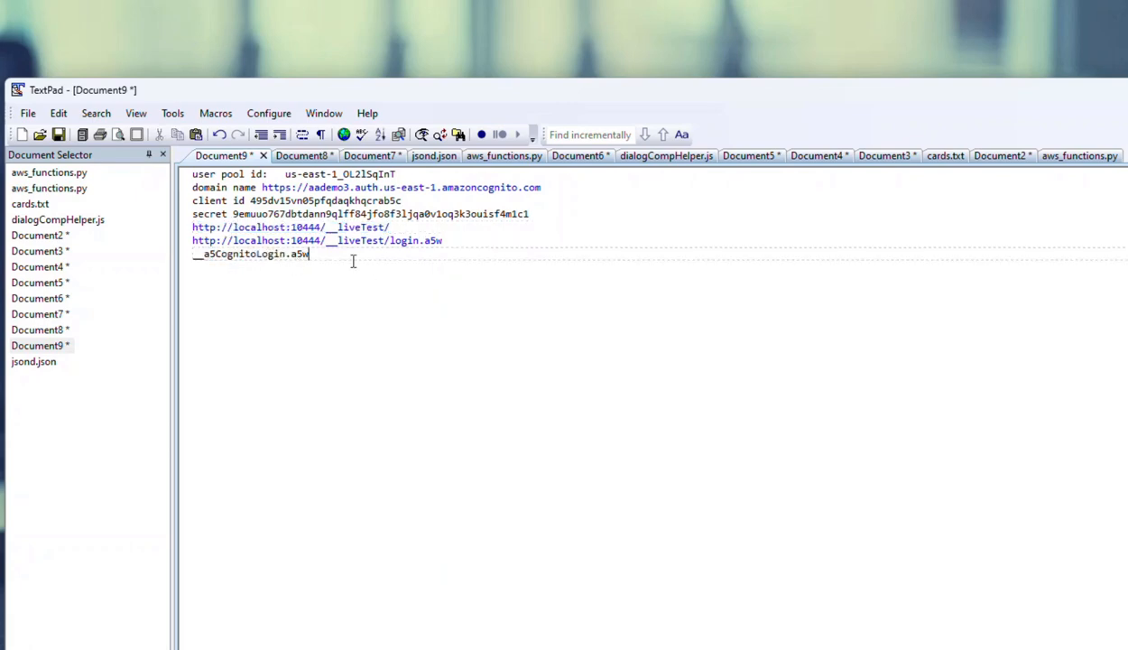
pyautogui.hotkey('shift', 'Home')
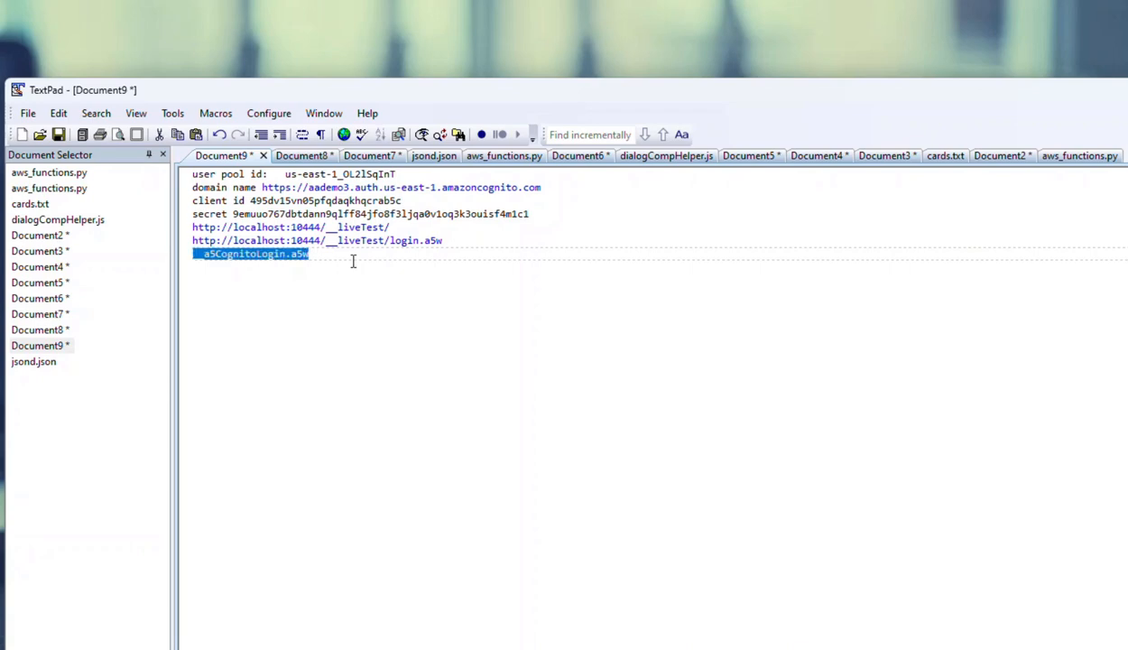
pyautogui.click(387, 233)
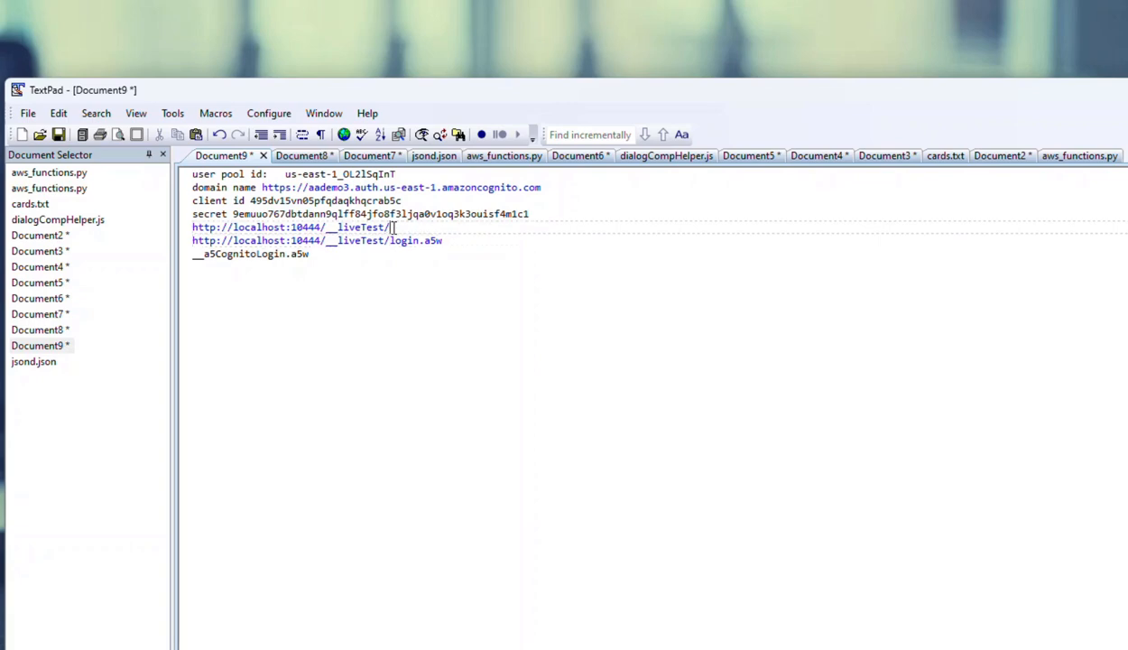
pyautogui.hotkey('ctrl', 'v')
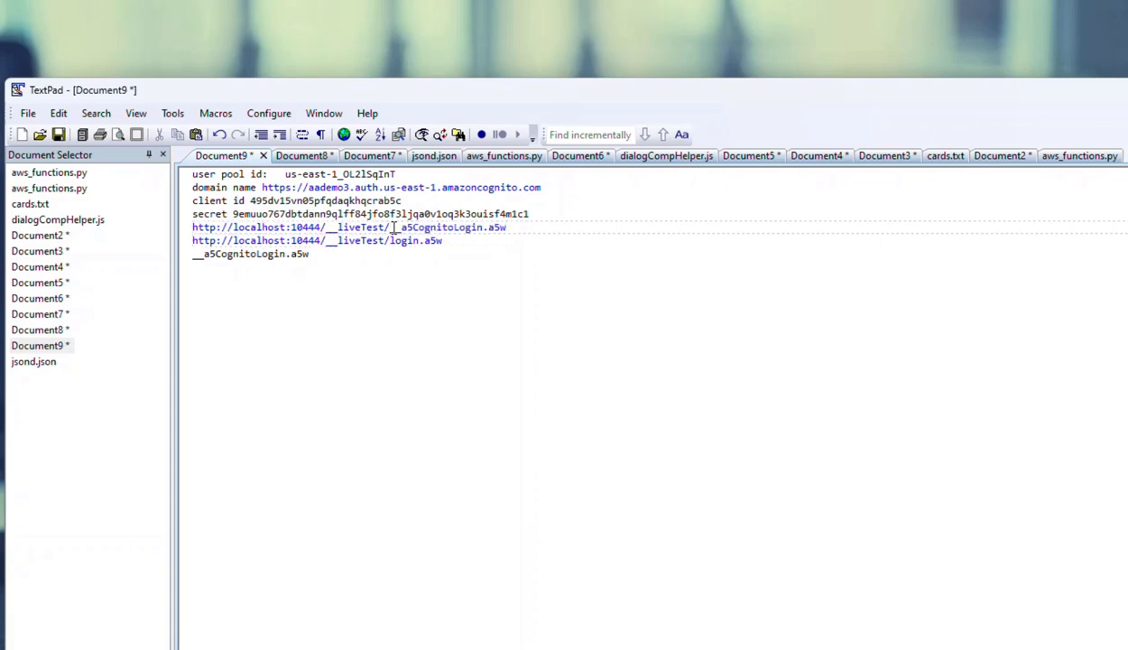
# - Delete the leftover standalone __a5CognitoLogin.a5w line from the notes and move the TextPad window off the browser
pyautogui.press('Down')
pyautogui.press('Down')
pyautogui.hotkey('shift', 'End')
pyautogui.press('Delete')
pyautogui.press('Up')
pyautogui.press('Up')
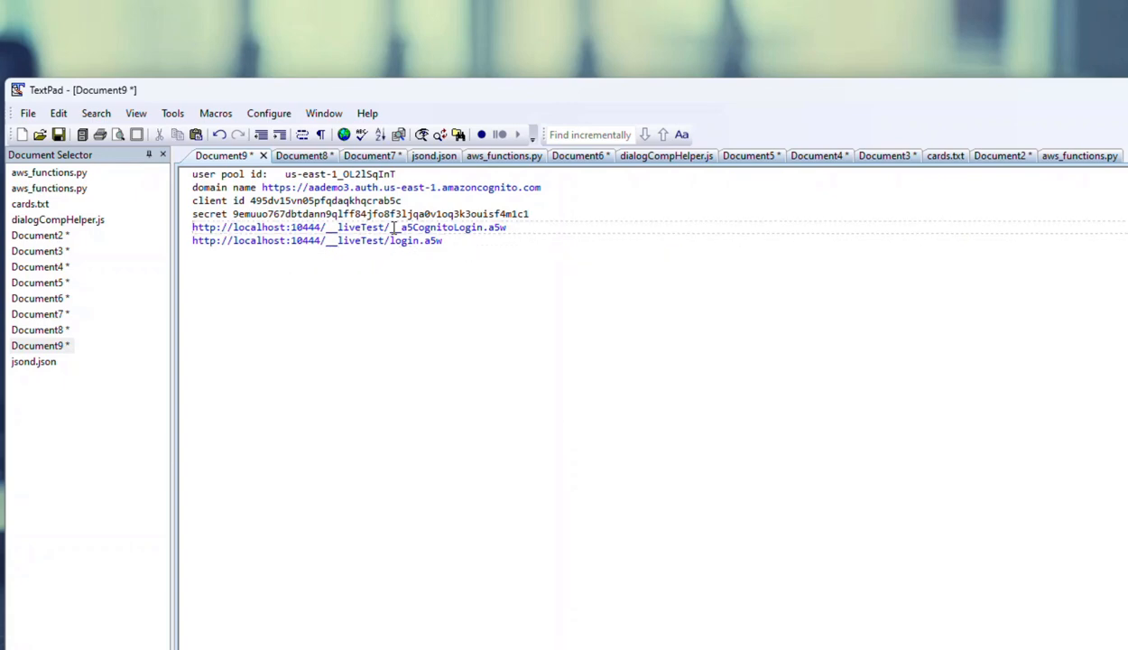
pyautogui.click(446, 241)
pyautogui.moveTo(373, 92); pyautogui.dragTo(1127, 205)
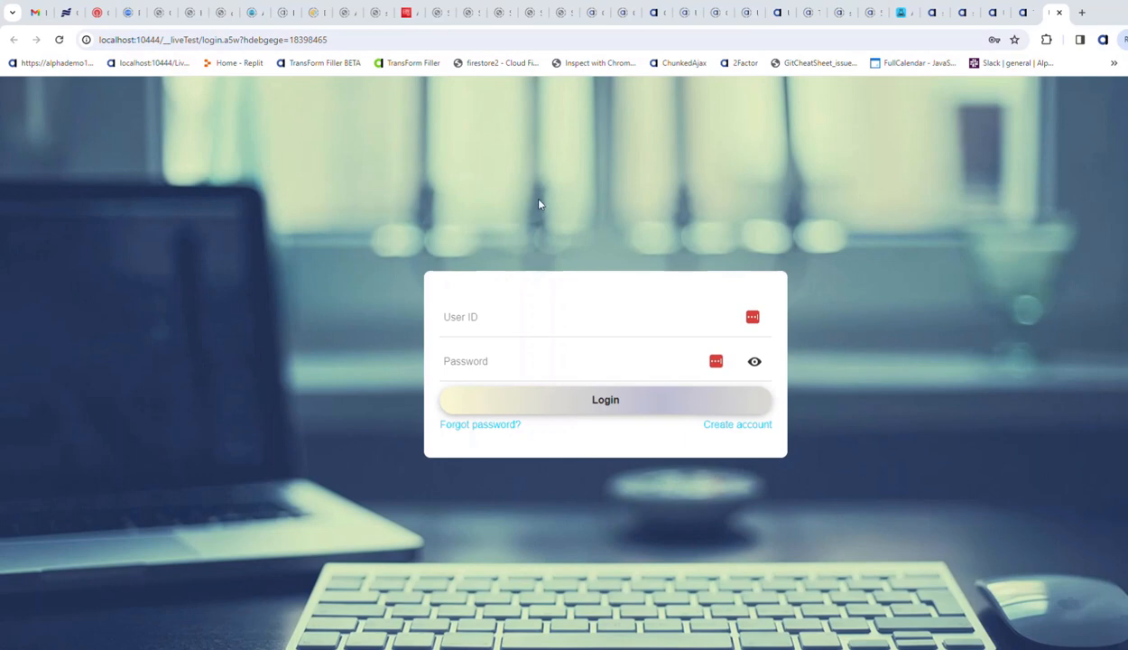
pyautogui.click(407, 24)
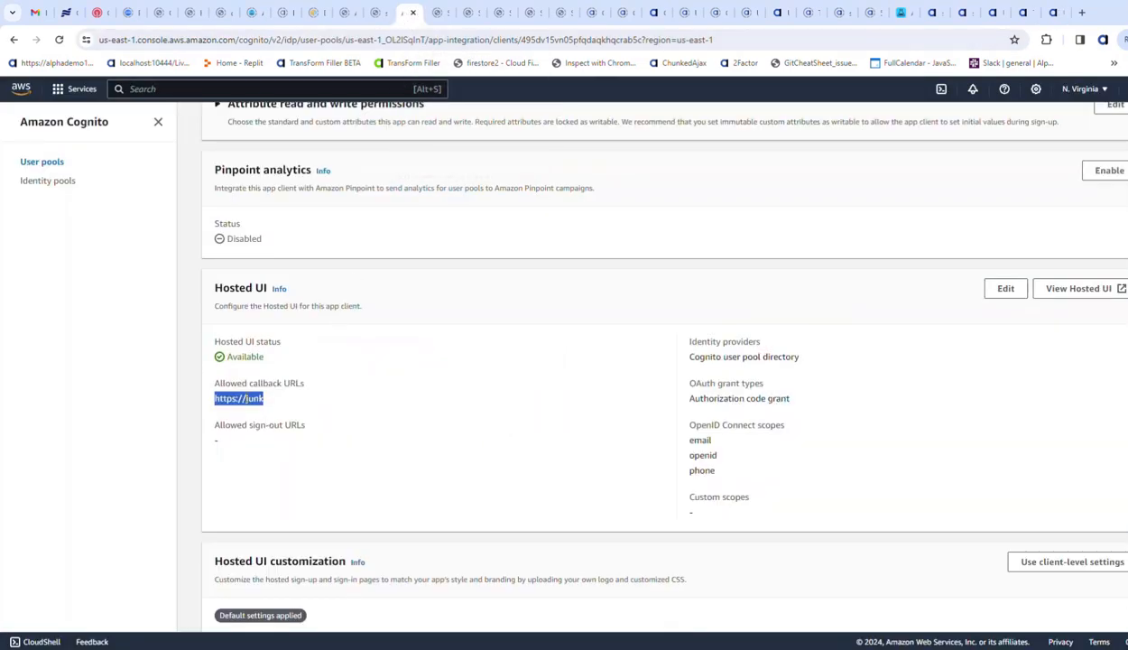
pyautogui.click(1006, 288)
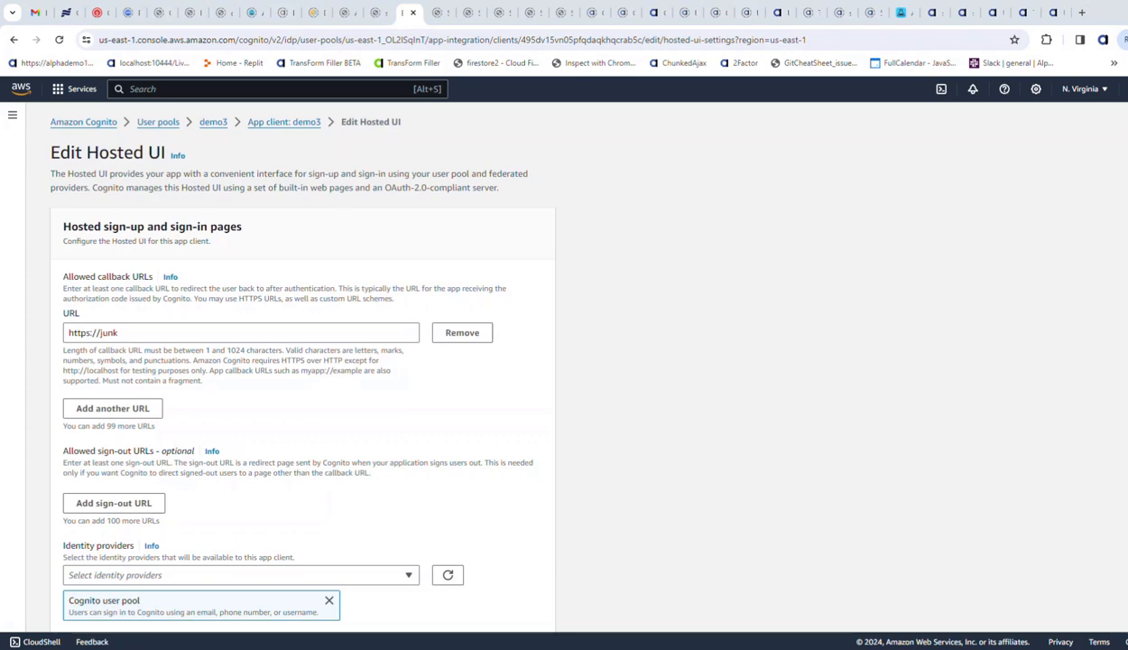
pyautogui.moveTo(118, 332); pyautogui.dragTo(35, 336)
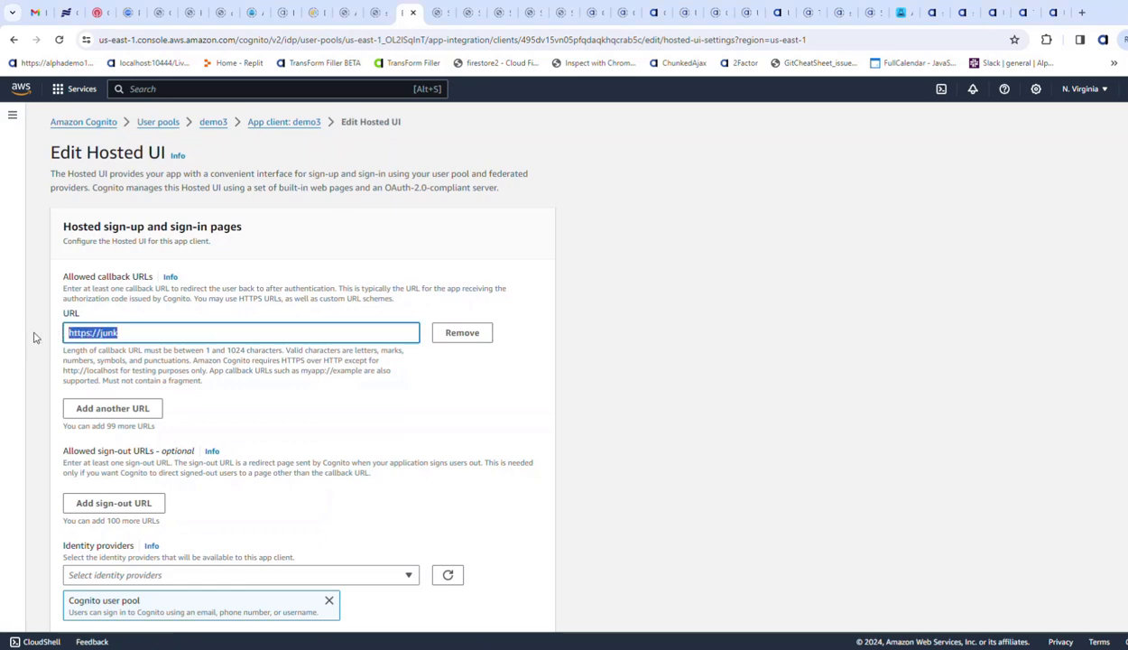
pyautogui.write('http://localhost:10444/__liveTest/__a5CognitoLogin.a5w')
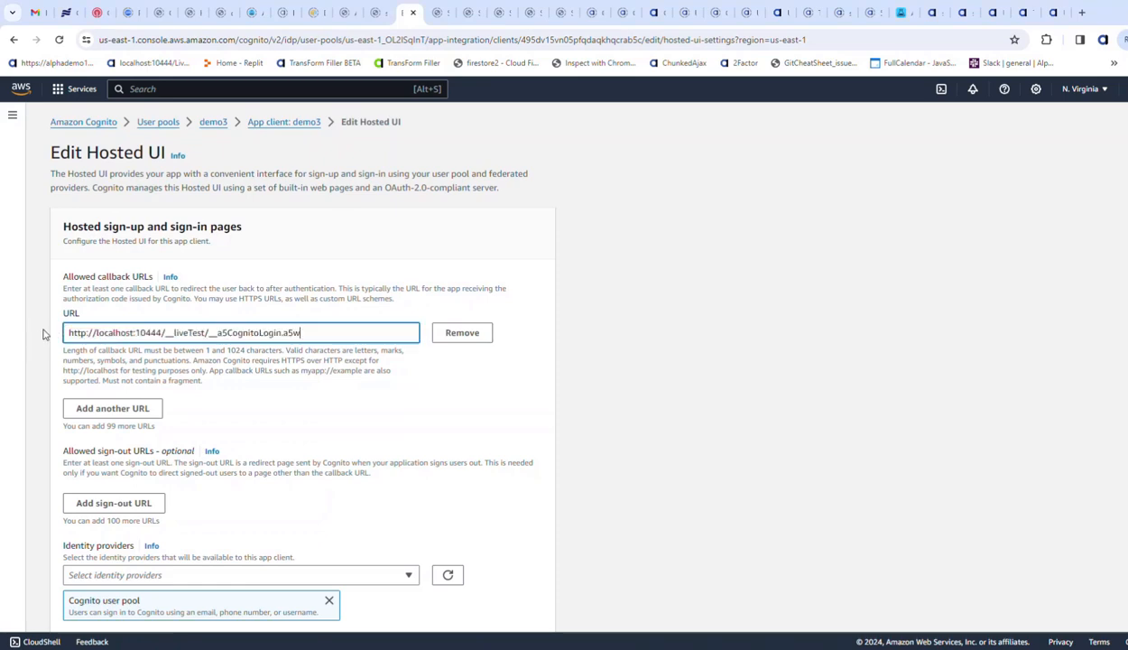
pyautogui.click(99, 502)
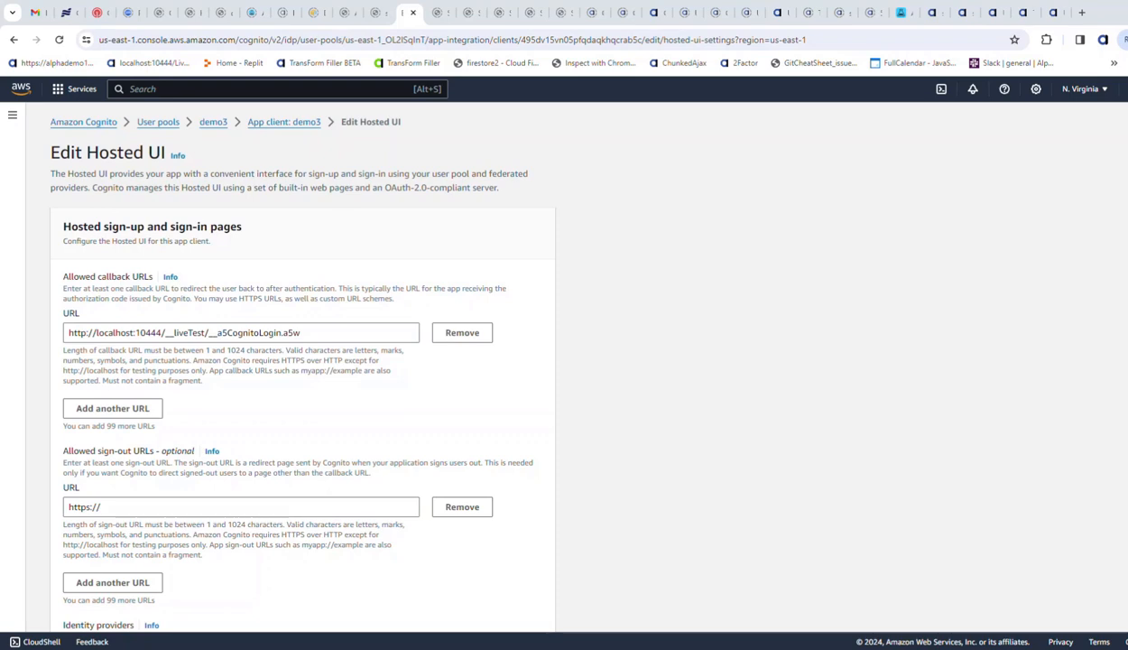
pyautogui.tripleClick(131, 506)
pyautogui.write('http://localhost:10444/__liveTest/login.a5w')
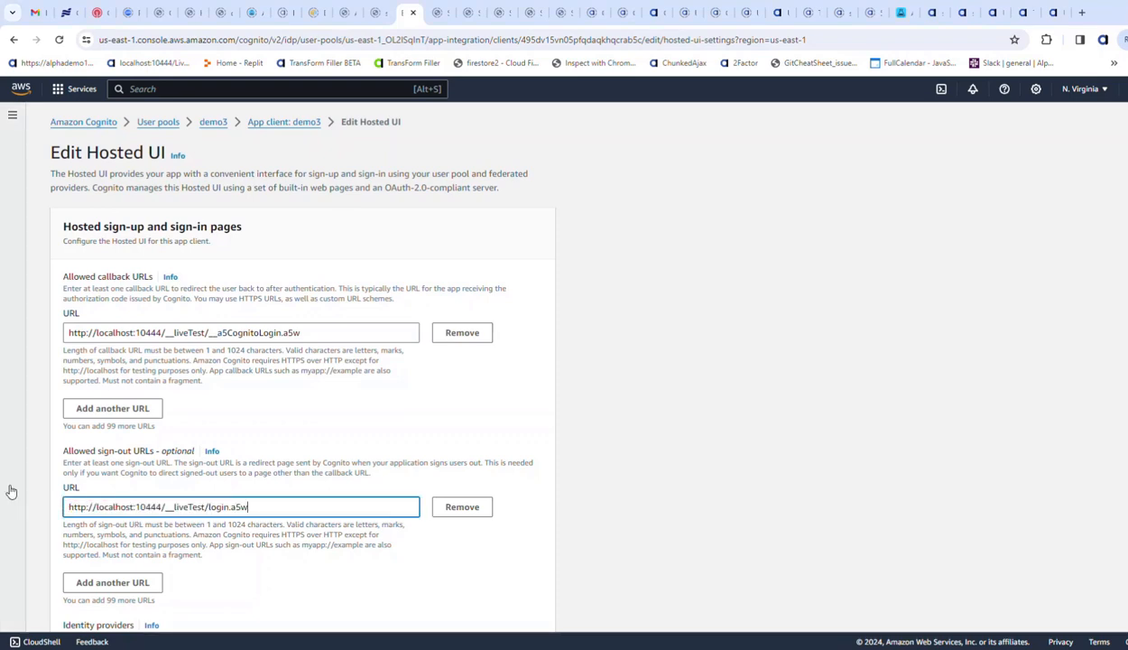
pyautogui.scroll(-5, 262, 551)
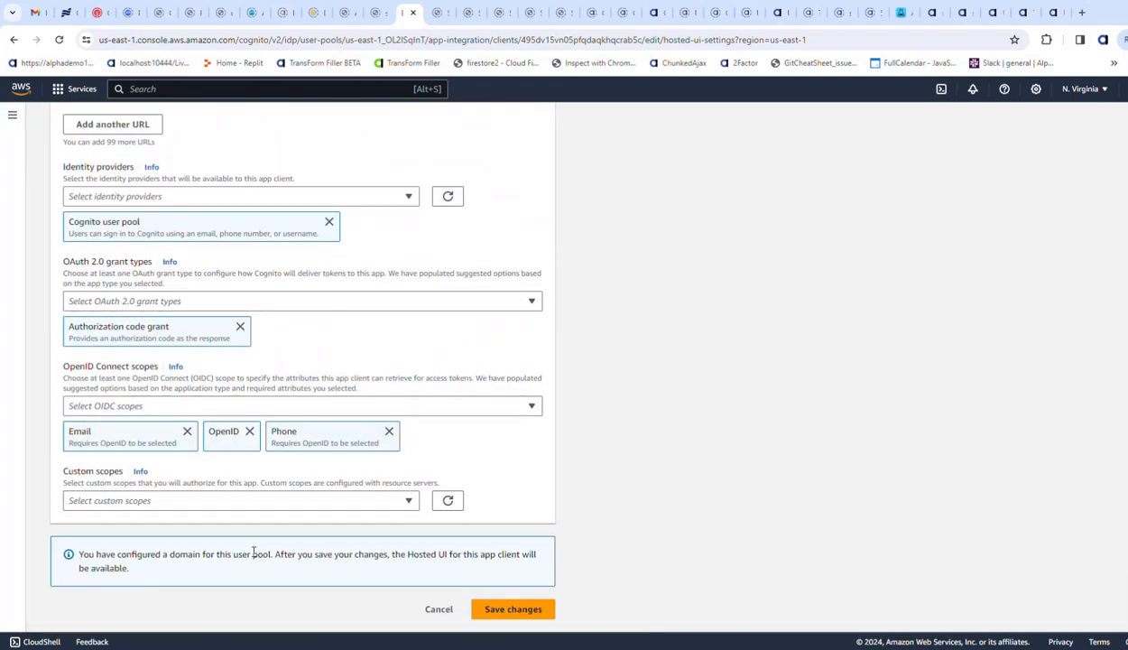
pyautogui.click(512, 609)
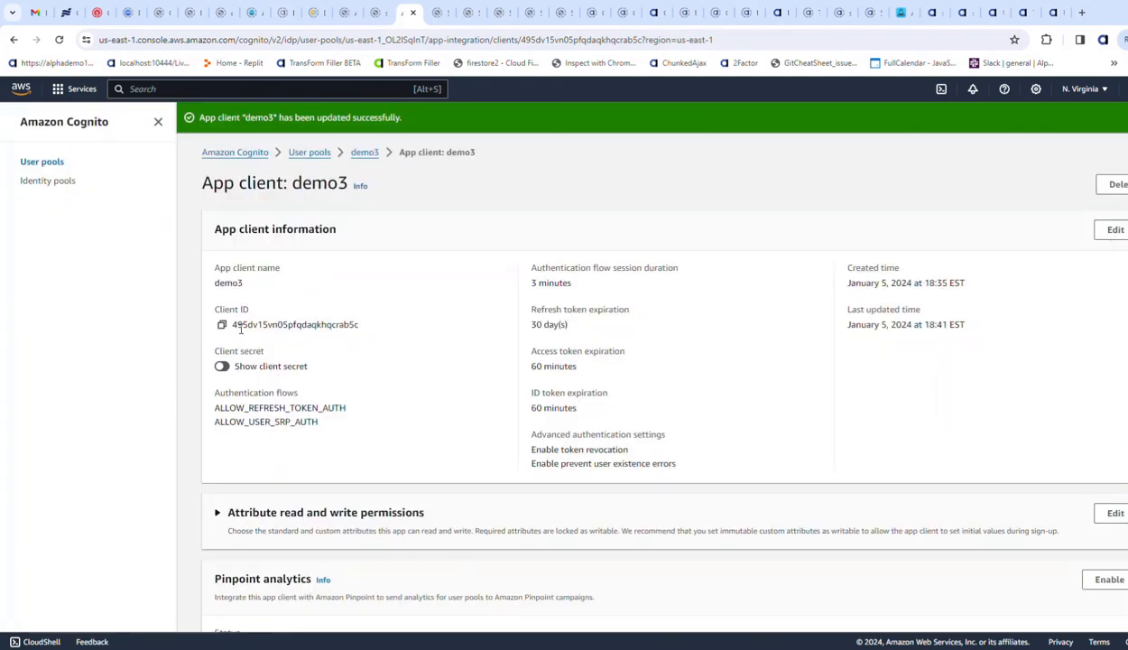
pyautogui.scroll(-4, 275, 402)
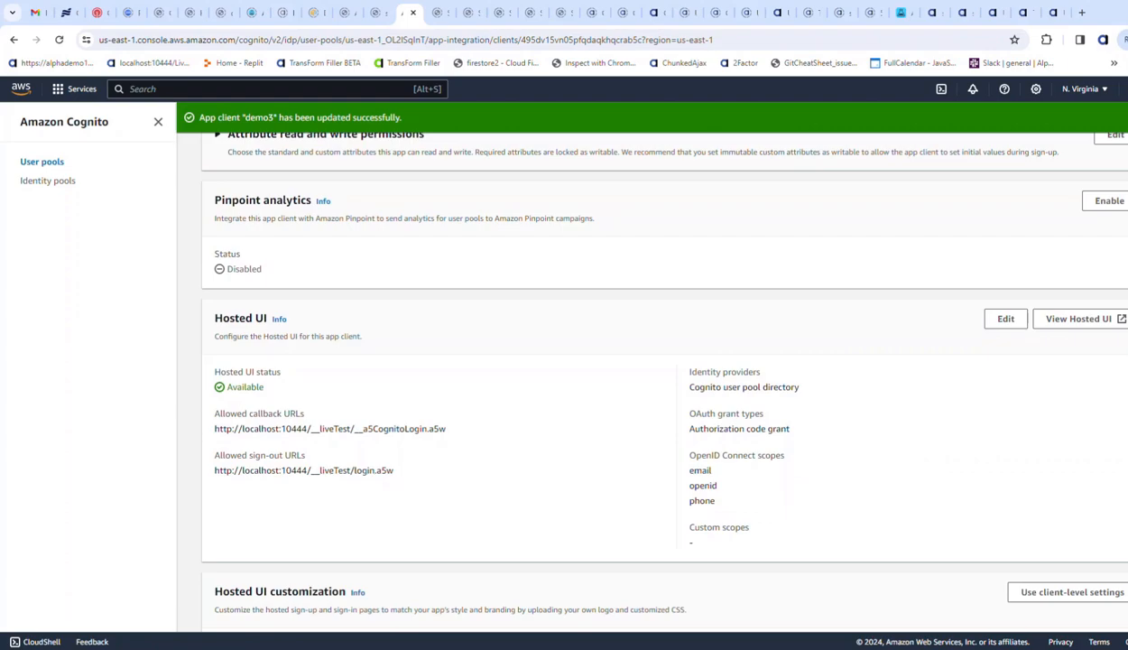
# - Switch to Alpha Anywhere and open the demo3 project's login component for editing, creating an initial backup
pyautogui.hotkey('alt', 'Tab')
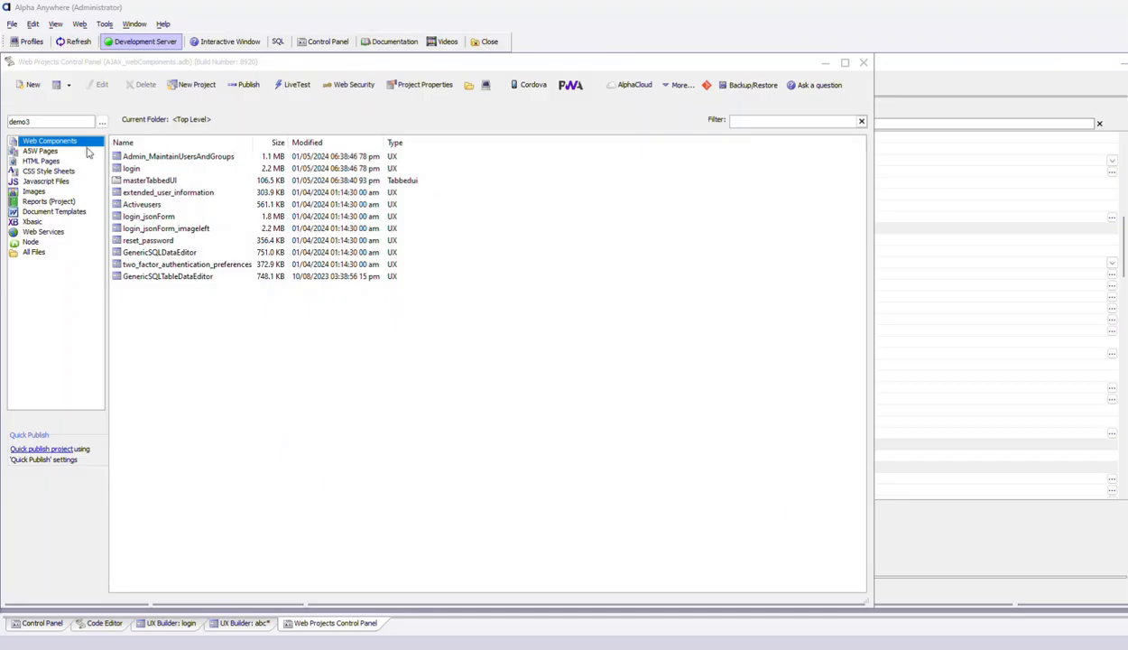
pyautogui.doubleClick(131, 168)
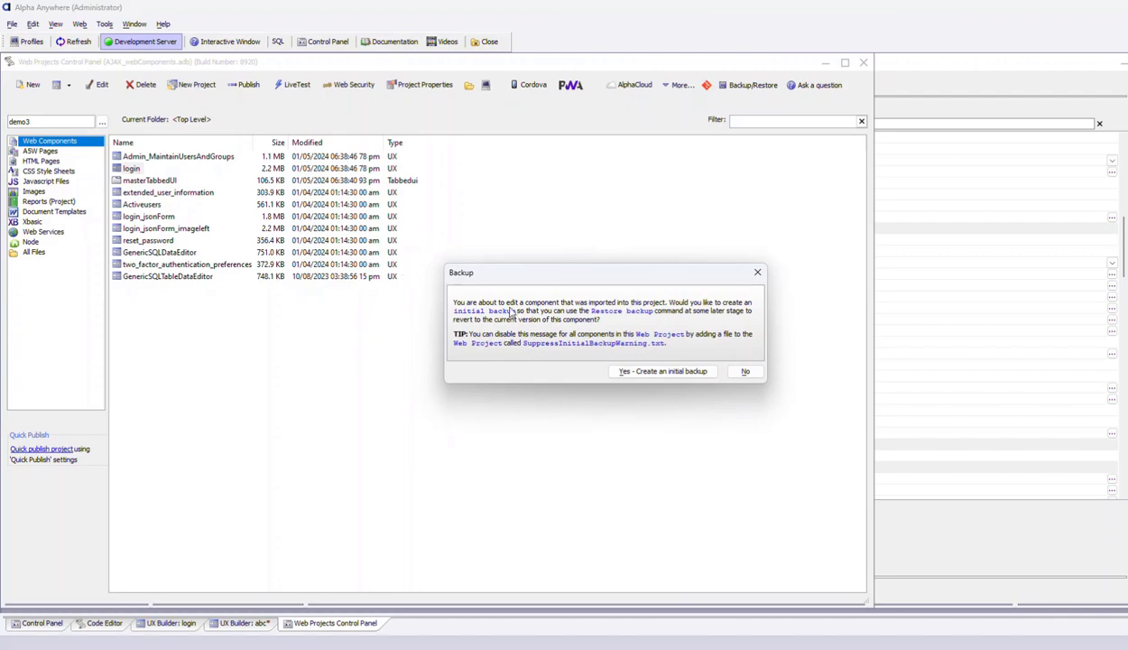
pyautogui.click(662, 370)
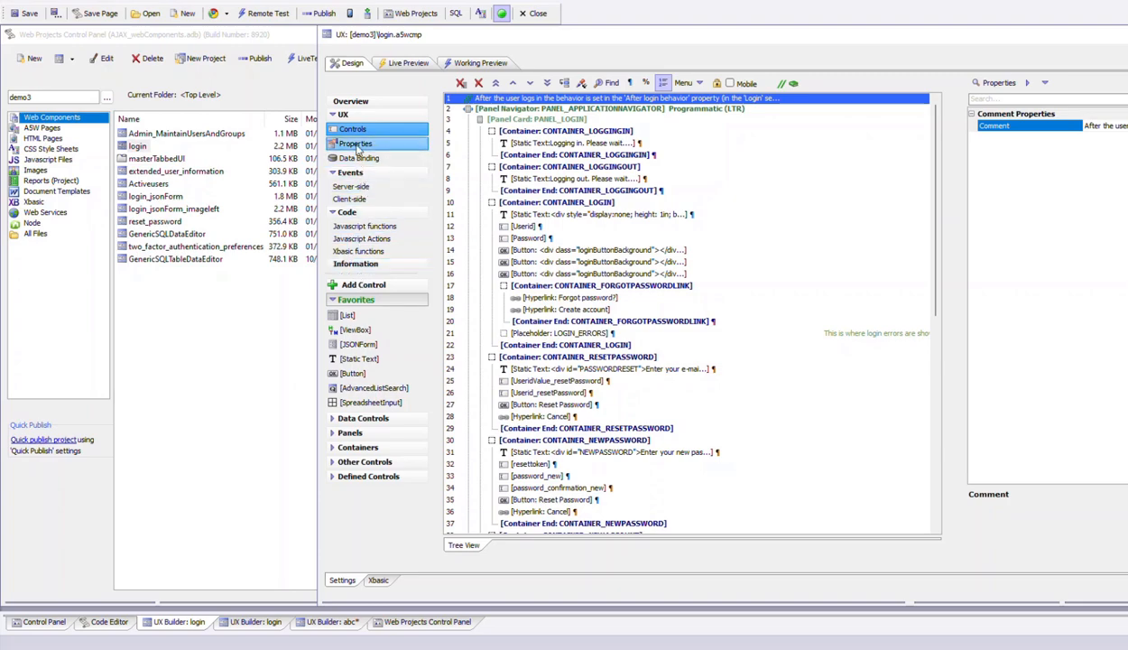
# - Enable login using AWS Cognito in the login component's properties and open its AWS Cognito settings
pyautogui.click(355, 144)
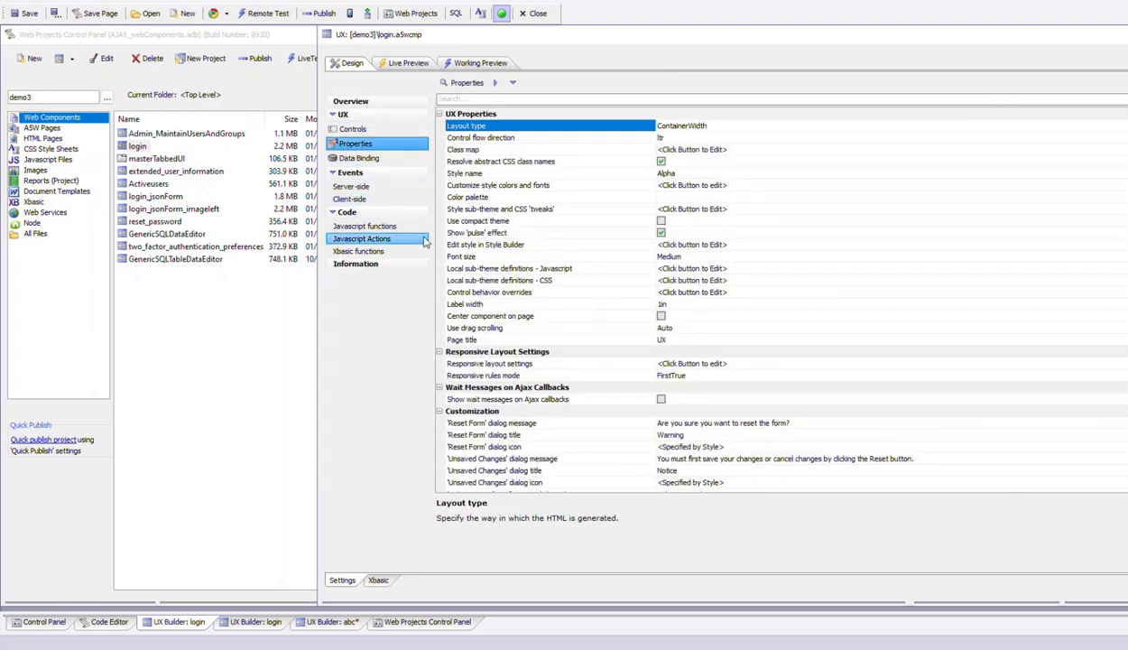
pyautogui.scroll(-10, 563, 283)
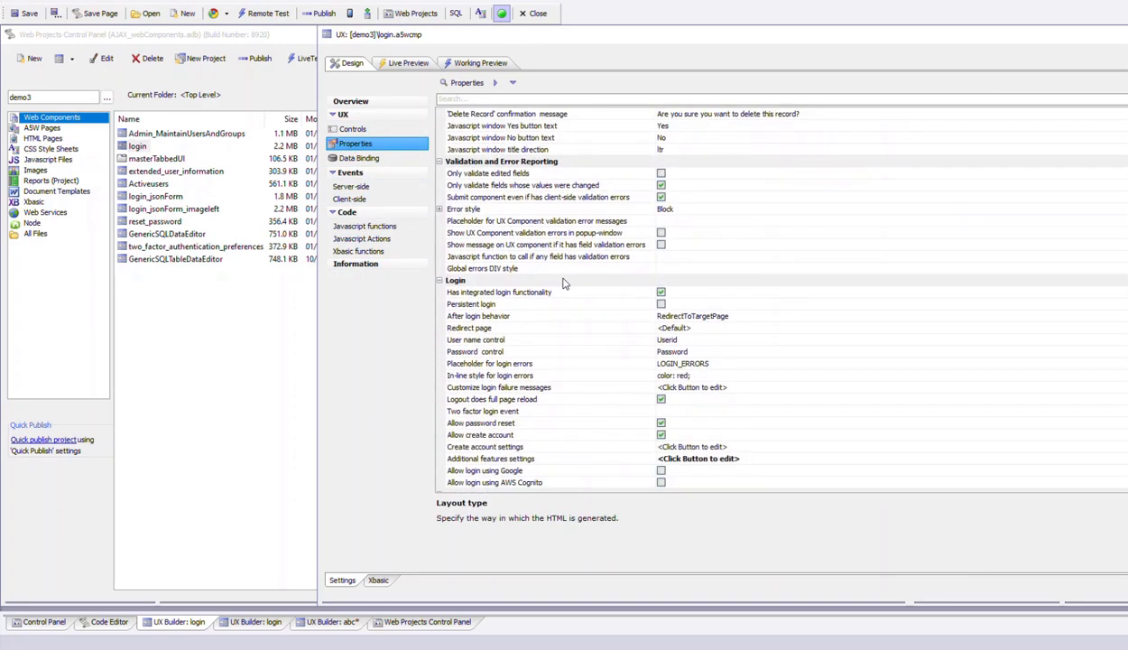
pyautogui.scroll(-4, 563, 283)
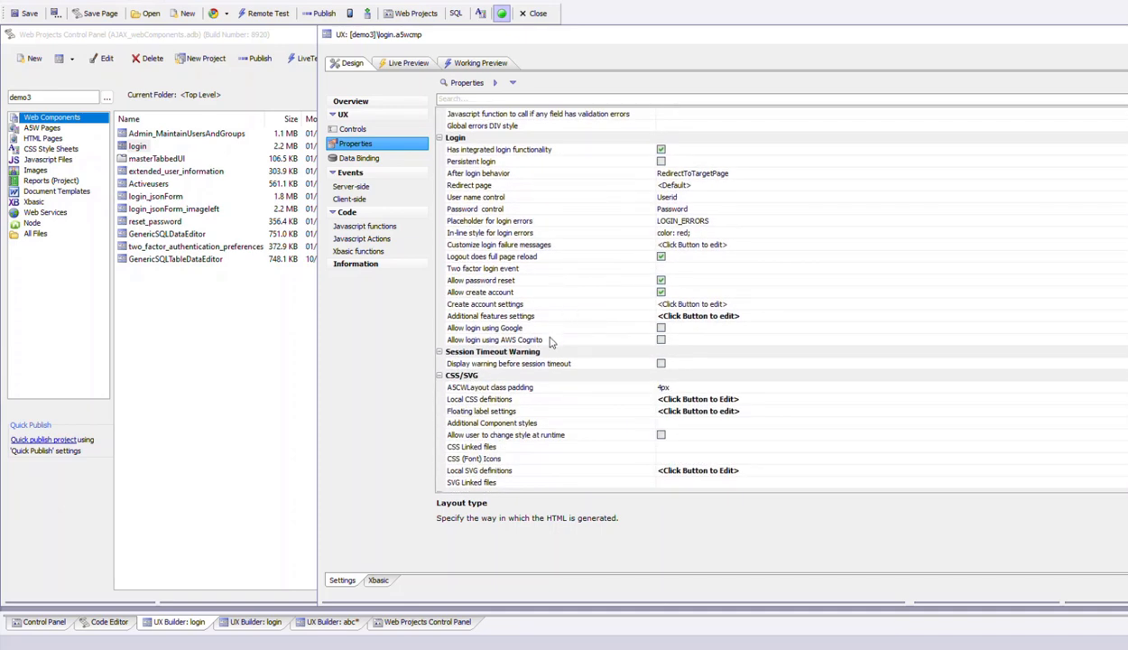
pyautogui.click(544, 340)
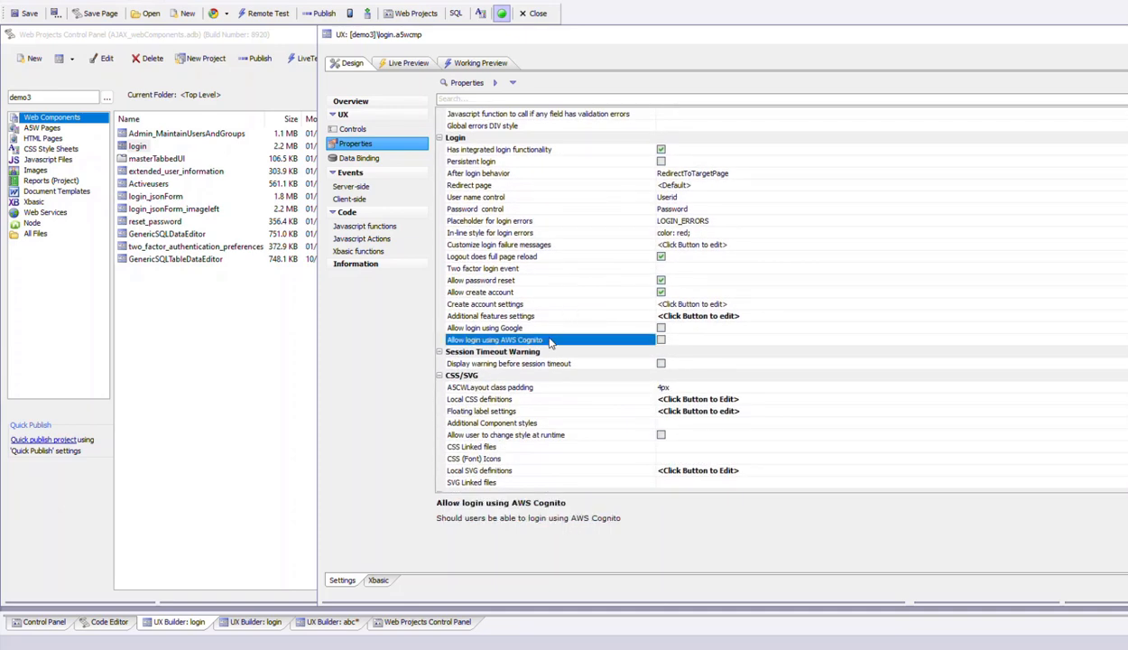
pyautogui.click(661, 341)
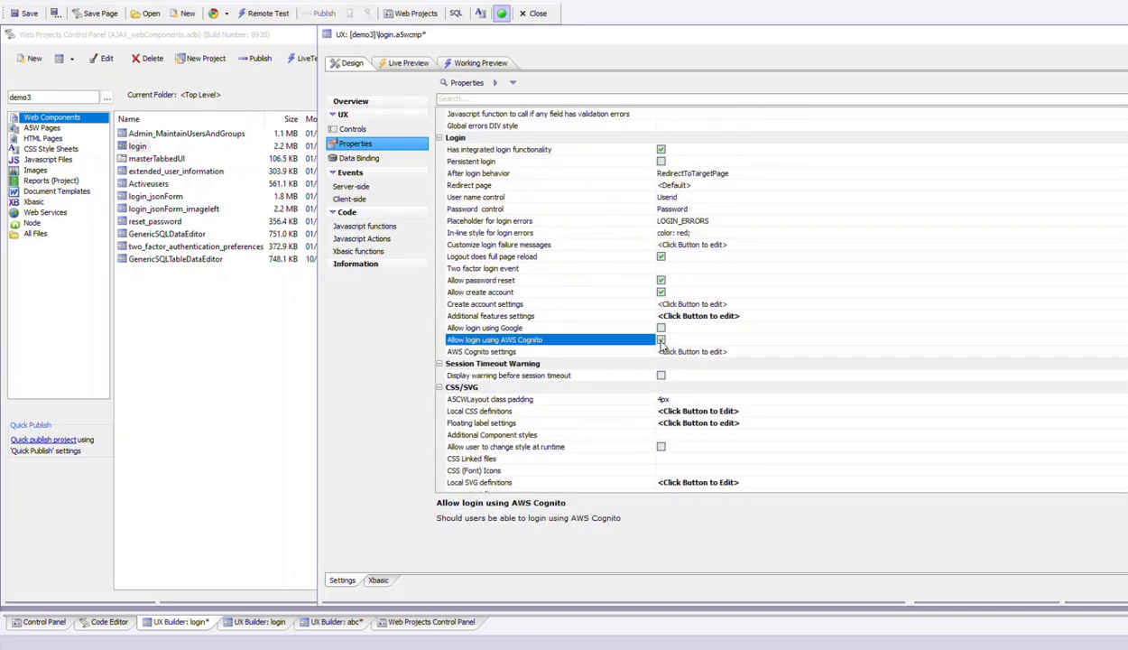
pyautogui.doubleClick(619, 353)
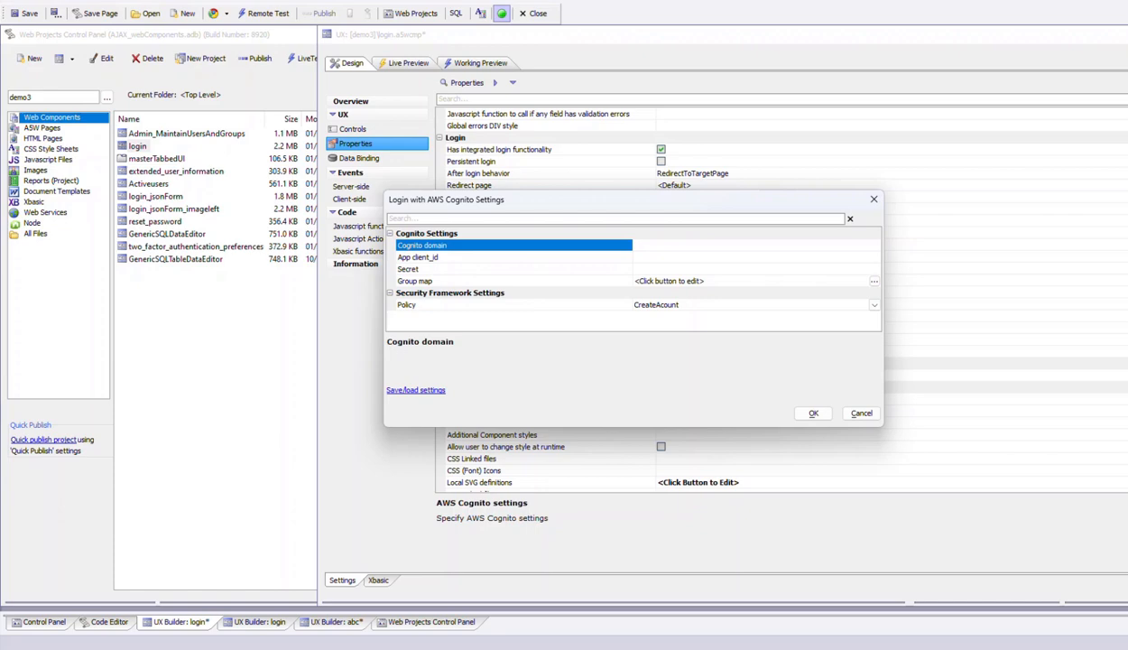
pyautogui.moveTo(1127, 281); pyautogui.dragTo(607, 382)
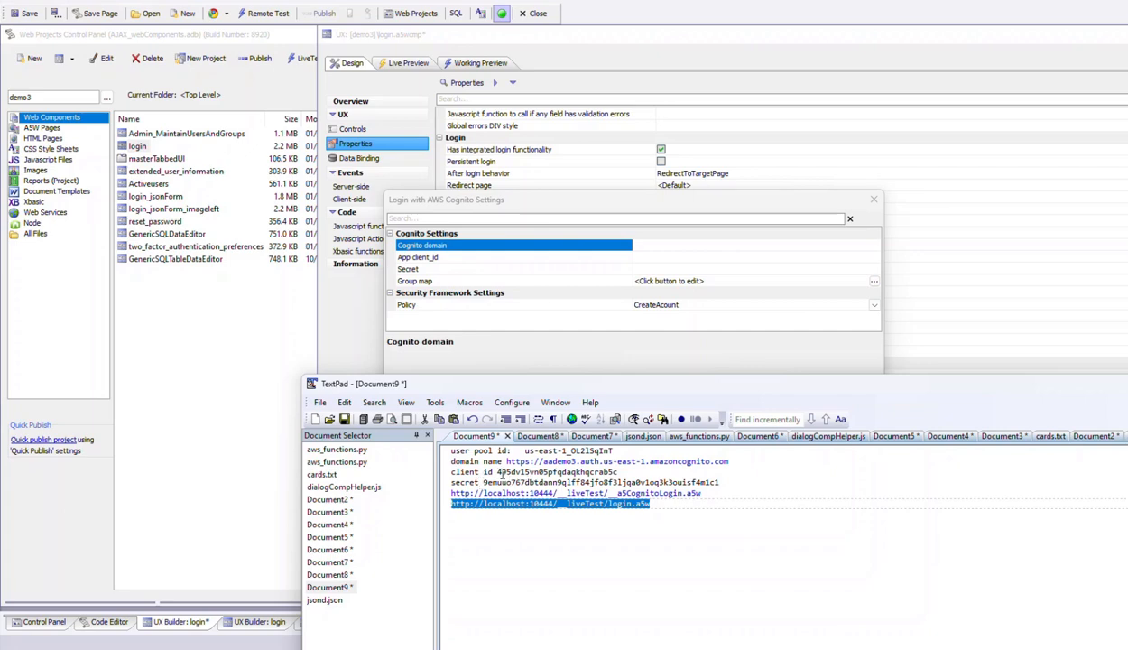
pyautogui.moveTo(506, 463); pyautogui.dragTo(728, 461)
pyautogui.hotkey('ctrl', 'c')
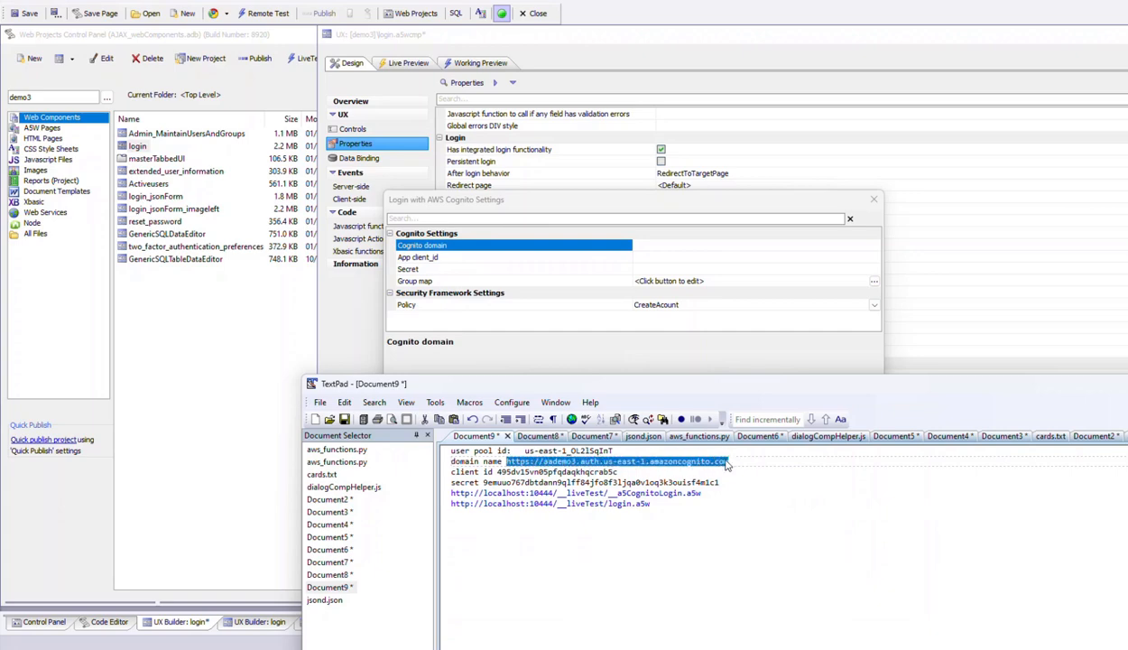
pyautogui.click(641, 246)
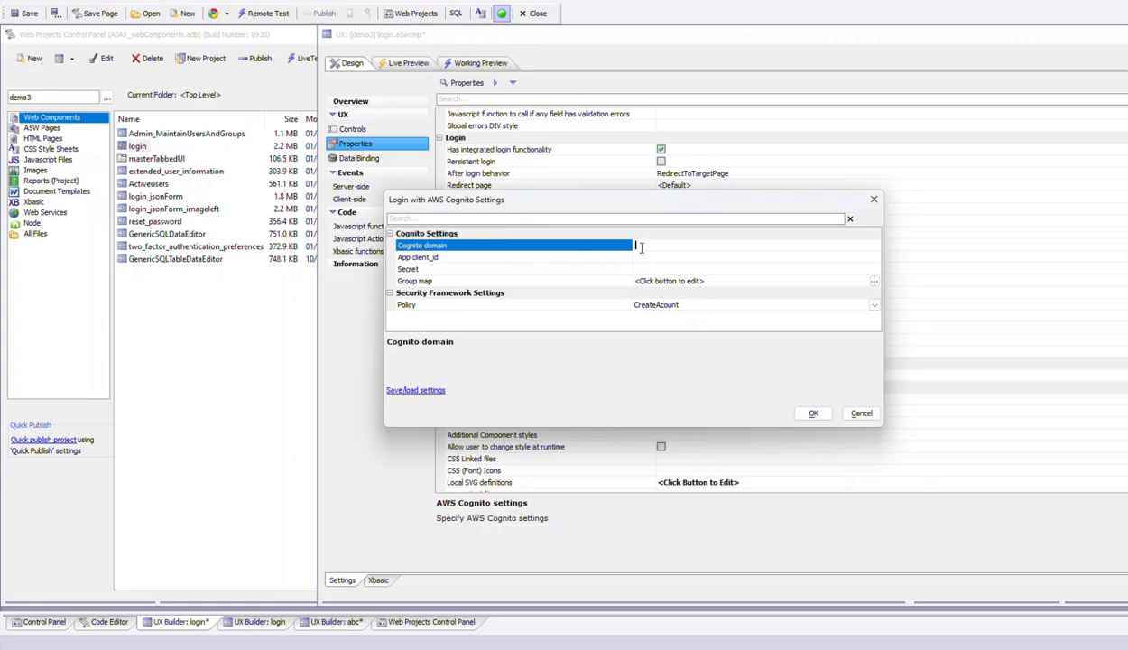
pyautogui.hotkey('ctrl', 'v')
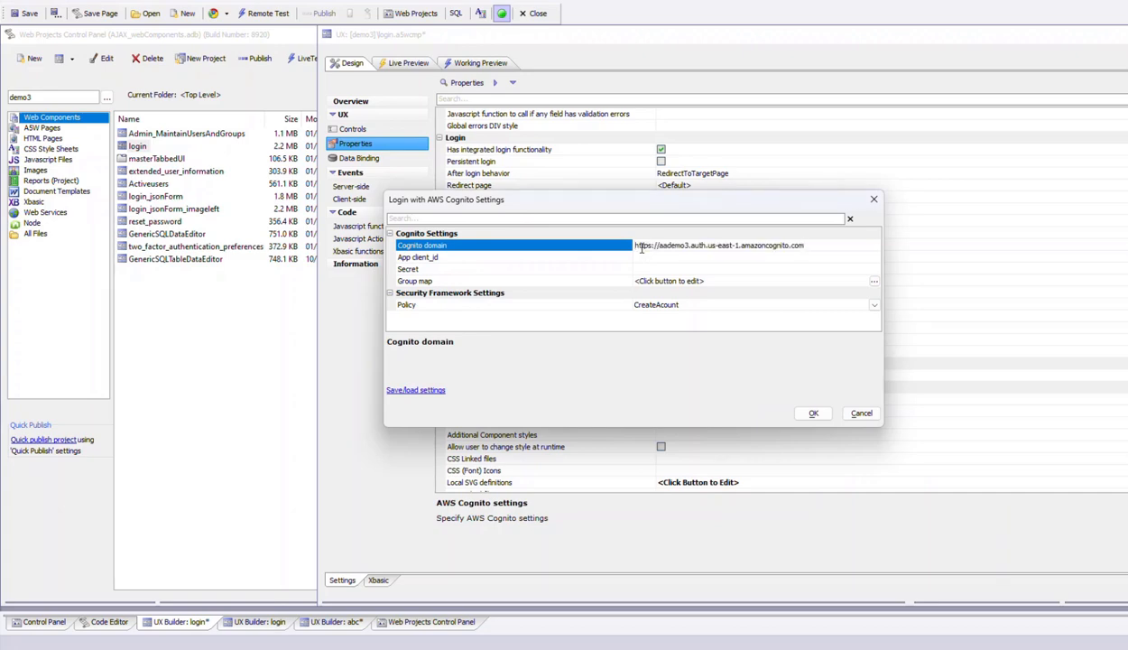
# - Copy the client ID from the TextPad notes into the App client_id setting of the Cognito login settings
pyautogui.press('super')
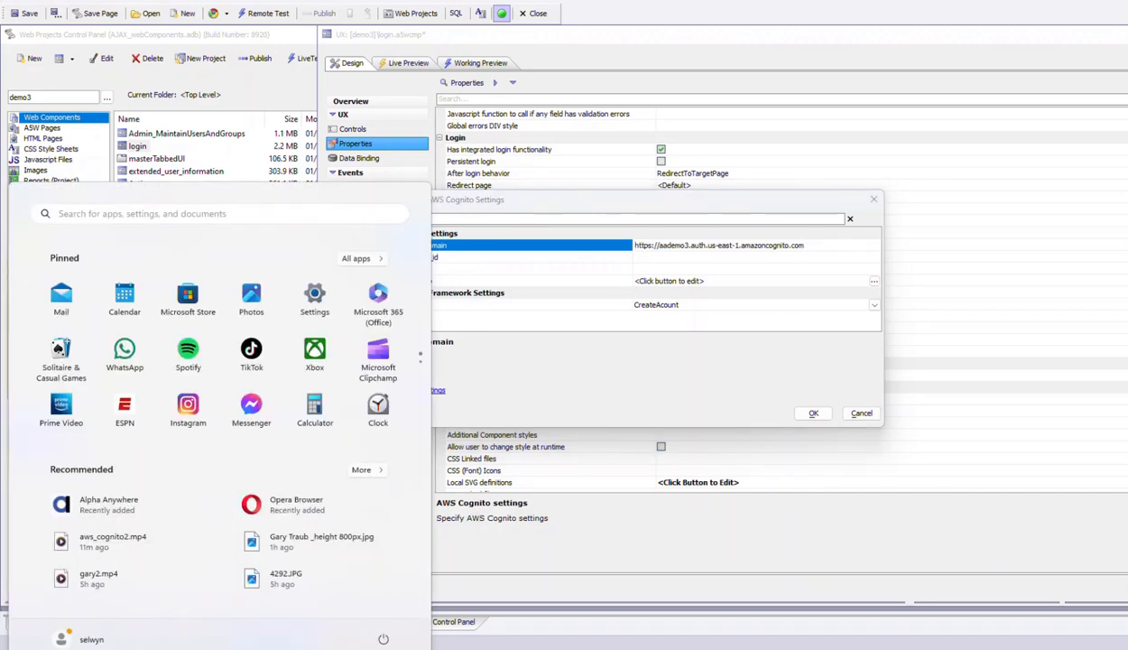
pyautogui.hotkey('alt', 'Tab')
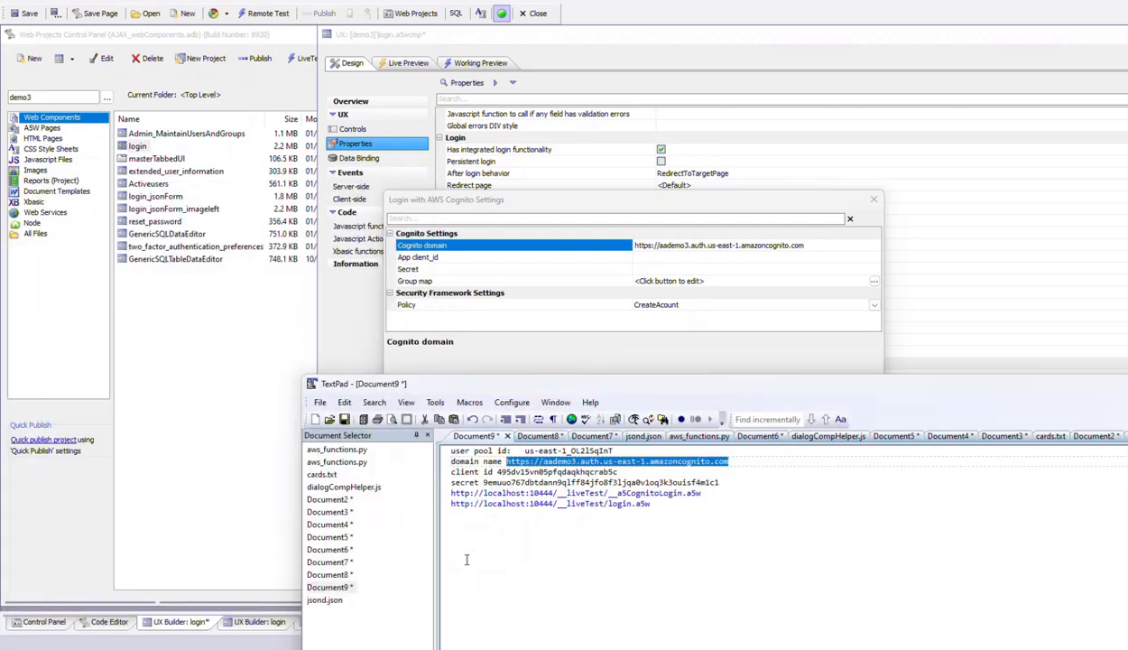
pyautogui.doubleClick(499, 472)
pyautogui.hotkey('ctrl', 'c')
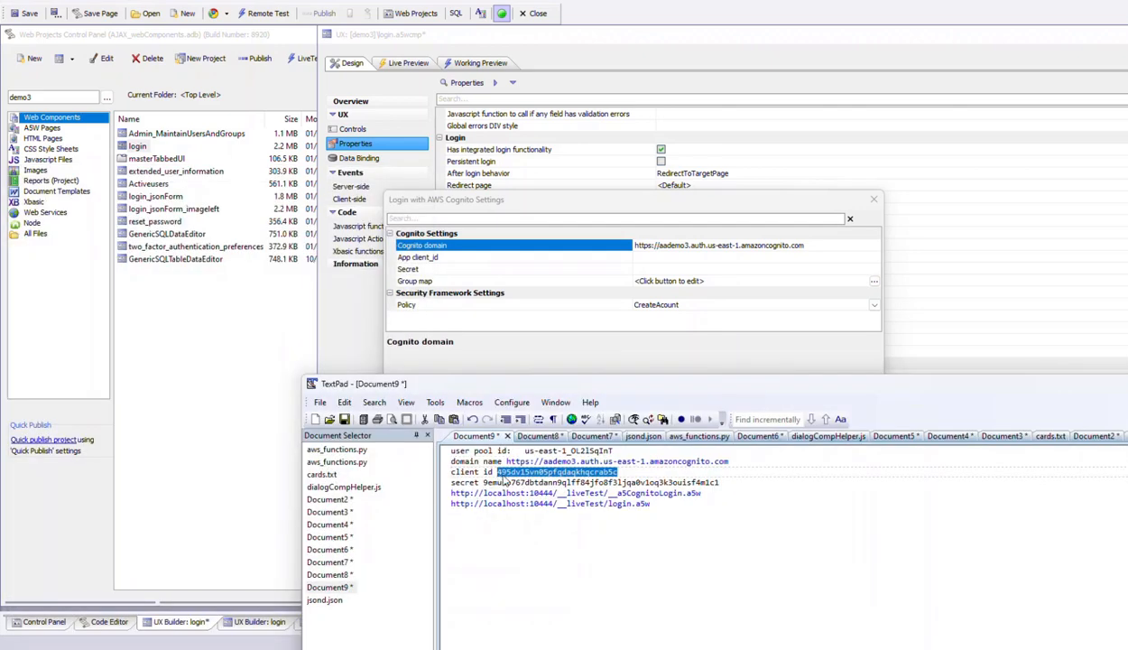
pyautogui.moveTo(565, 387); pyautogui.dragTo(1127, 372)
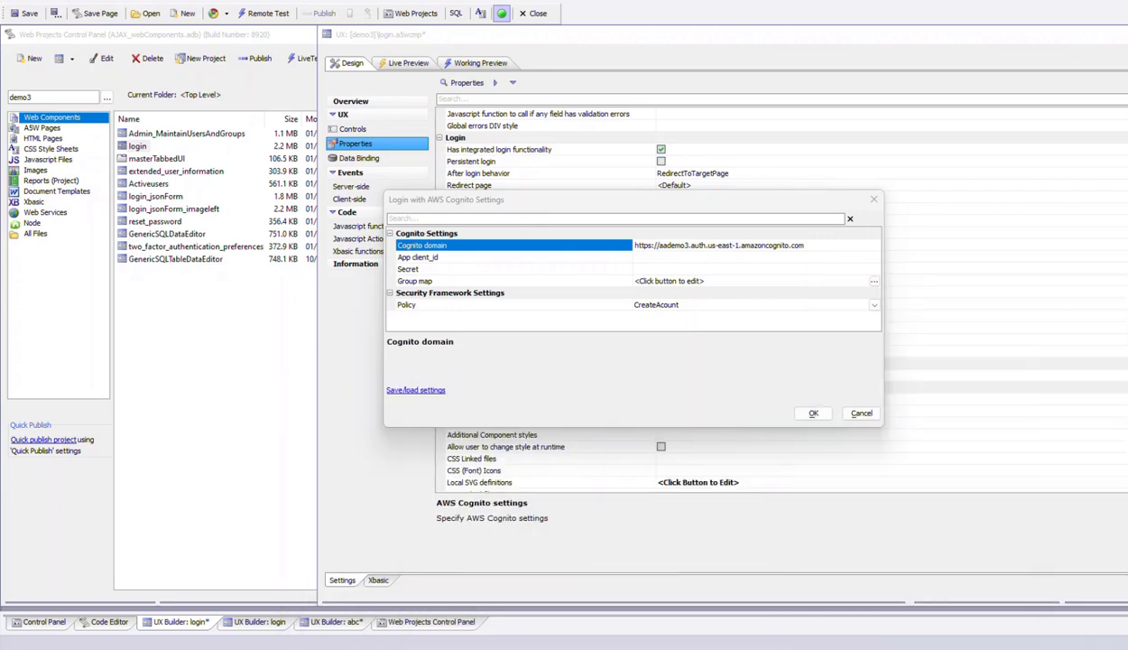
pyautogui.click(641, 258)
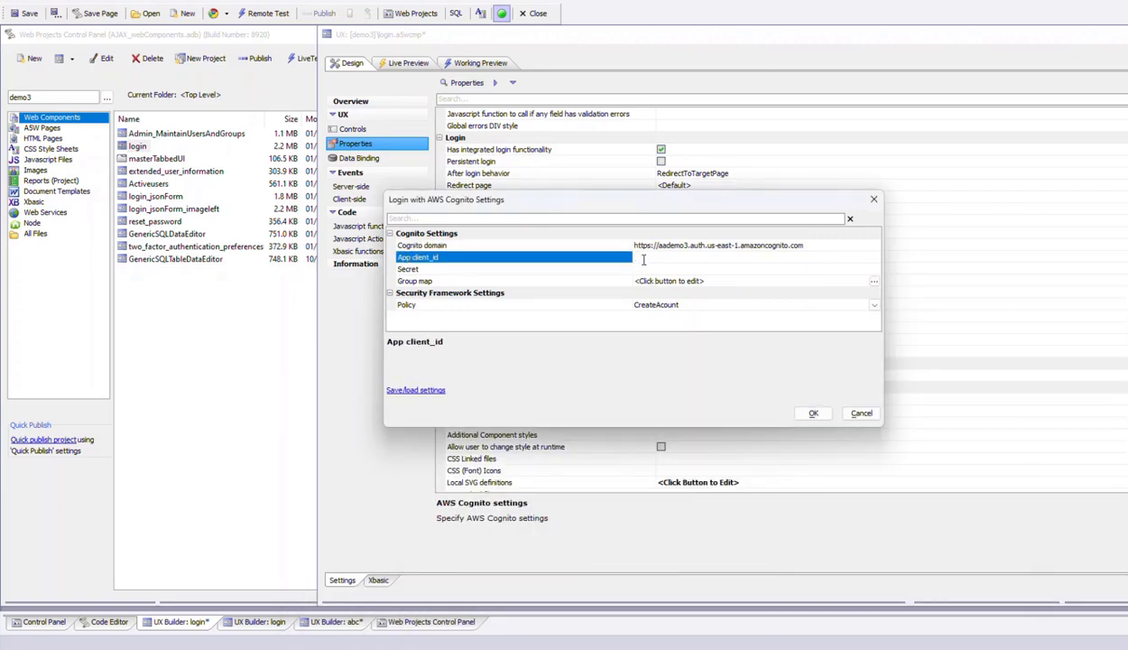
pyautogui.hotkey('ctrl', 'v')
# - Copy the app client secret from the TextPad notes into the Secret setting, accept the Cognito settings and save the login component
pyautogui.moveTo(1127, 372); pyautogui.dragTo(341, 300)
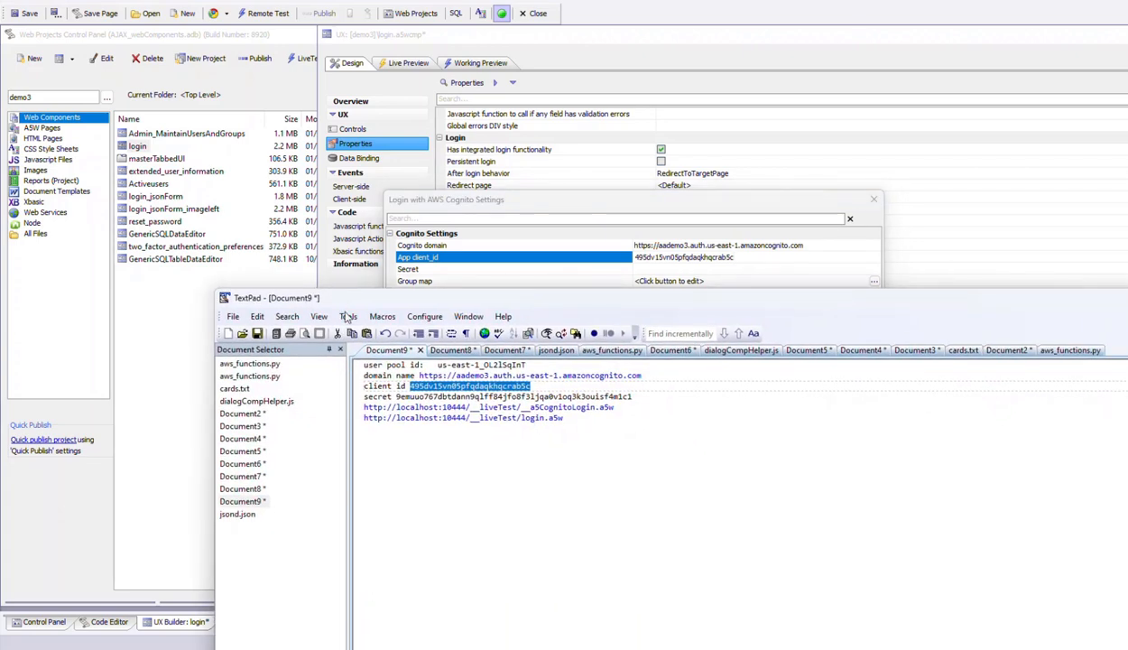
pyautogui.doubleClick(400, 397)
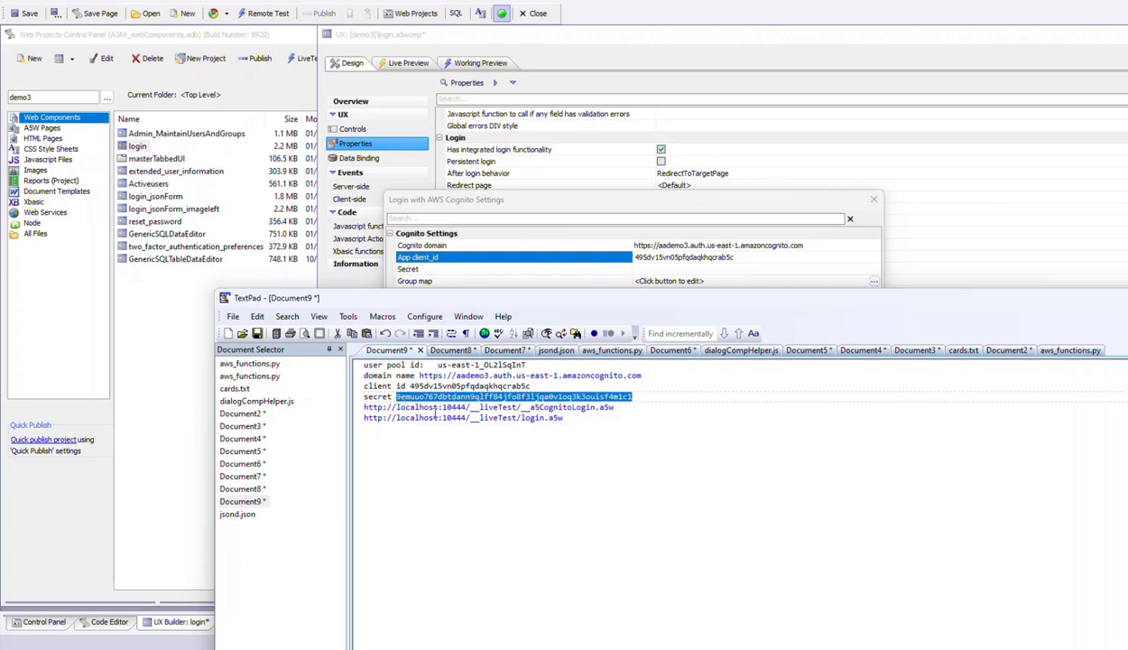
pyautogui.moveTo(394, 298); pyautogui.dragTo(1127, 451)
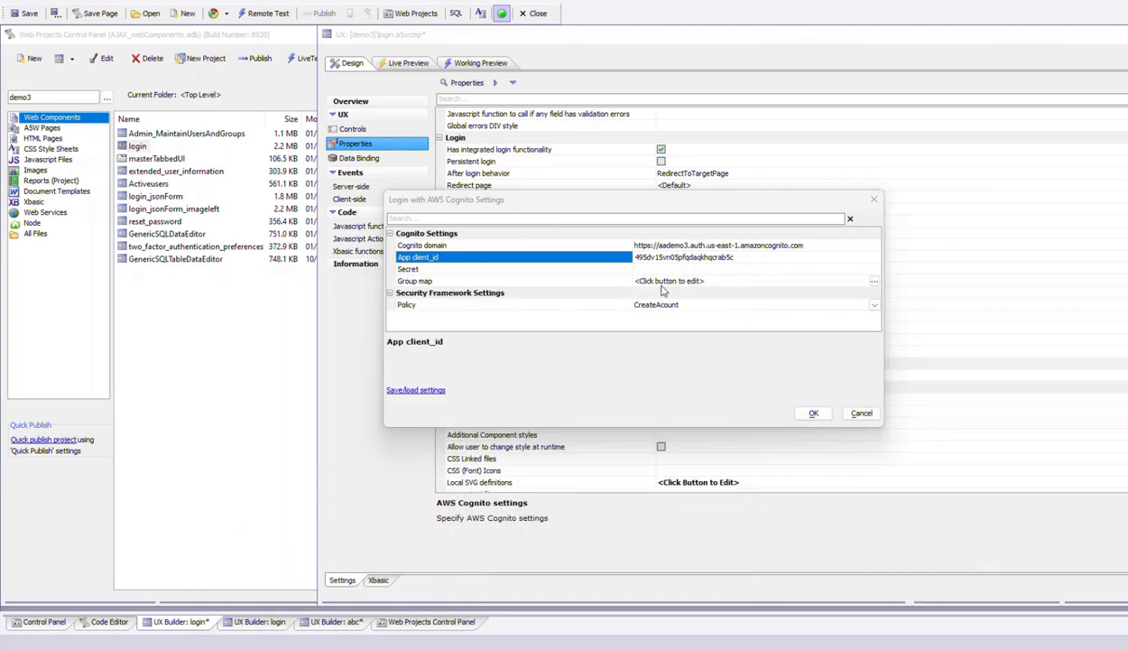
pyautogui.click(639, 269)
pyautogui.hotkey('ctrl', 'v')
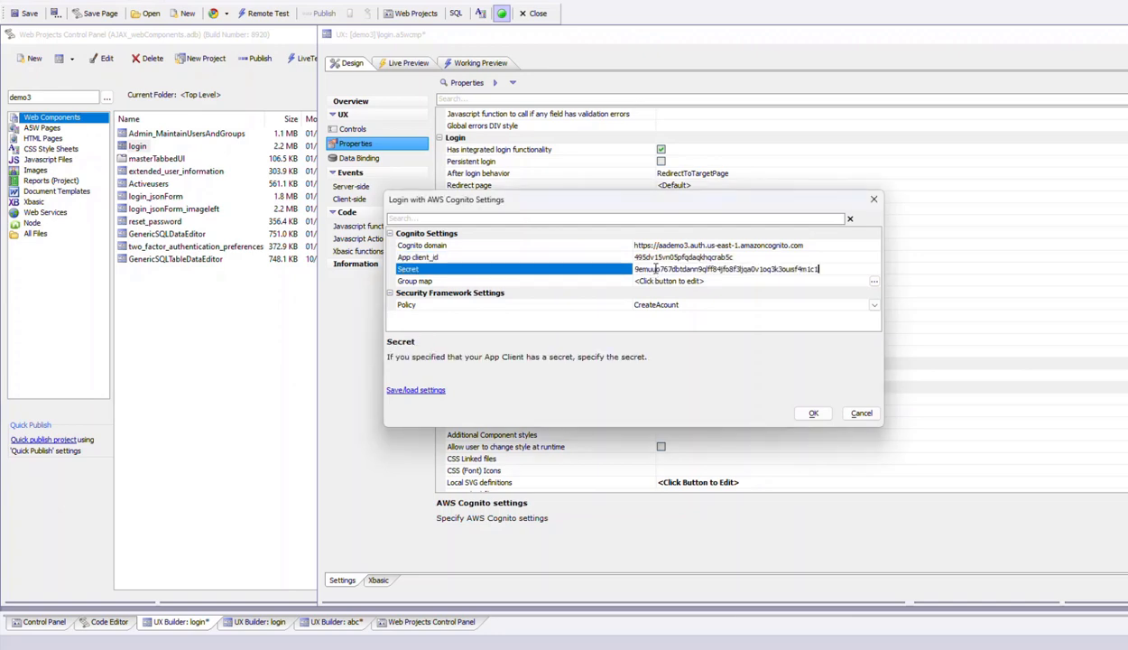
pyautogui.click(816, 417)
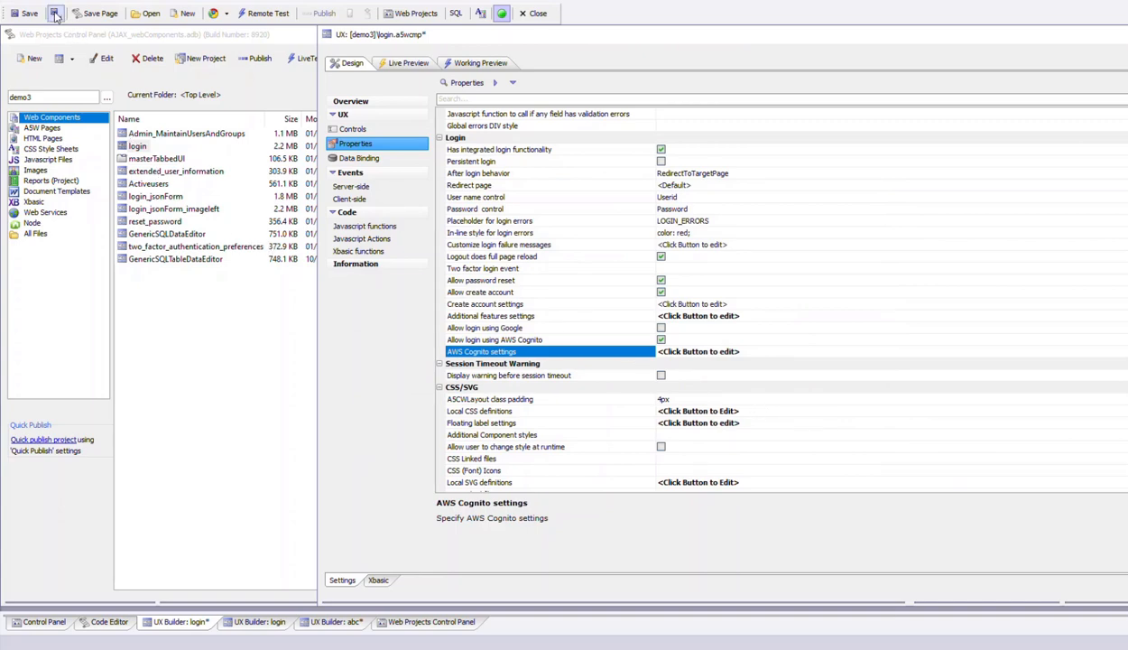
pyautogui.click(25, 13)
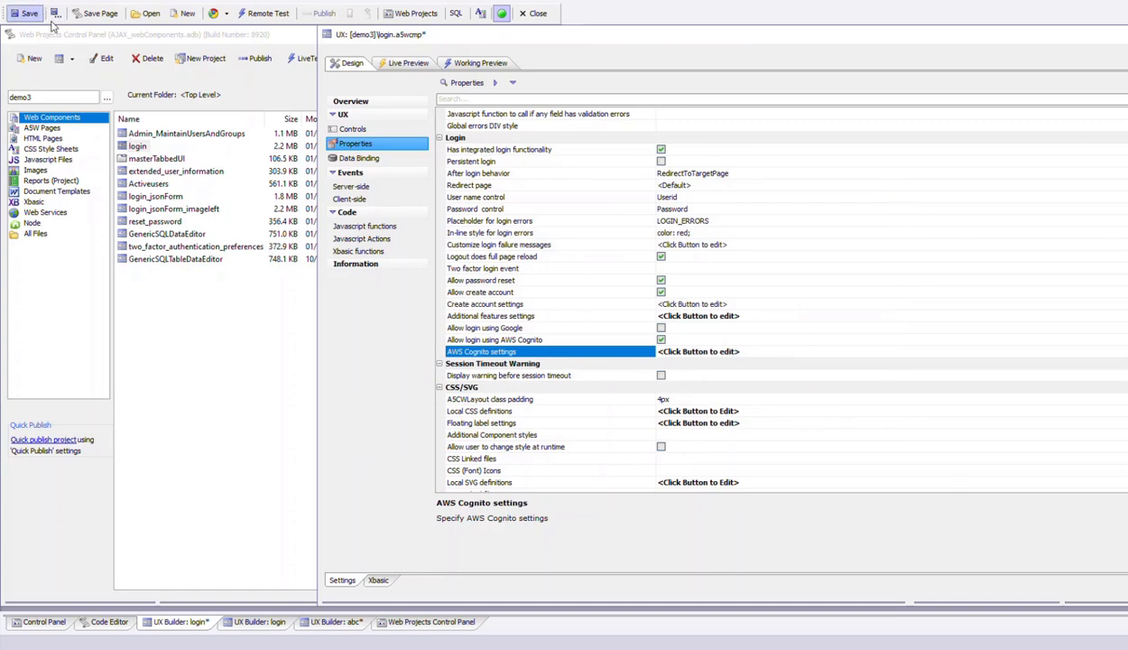
# - Open the demo3 project's web users and groups and check the group assignments of the second and third listed users
pyautogui.click(257, 102)
pyautogui.click(361, 59)
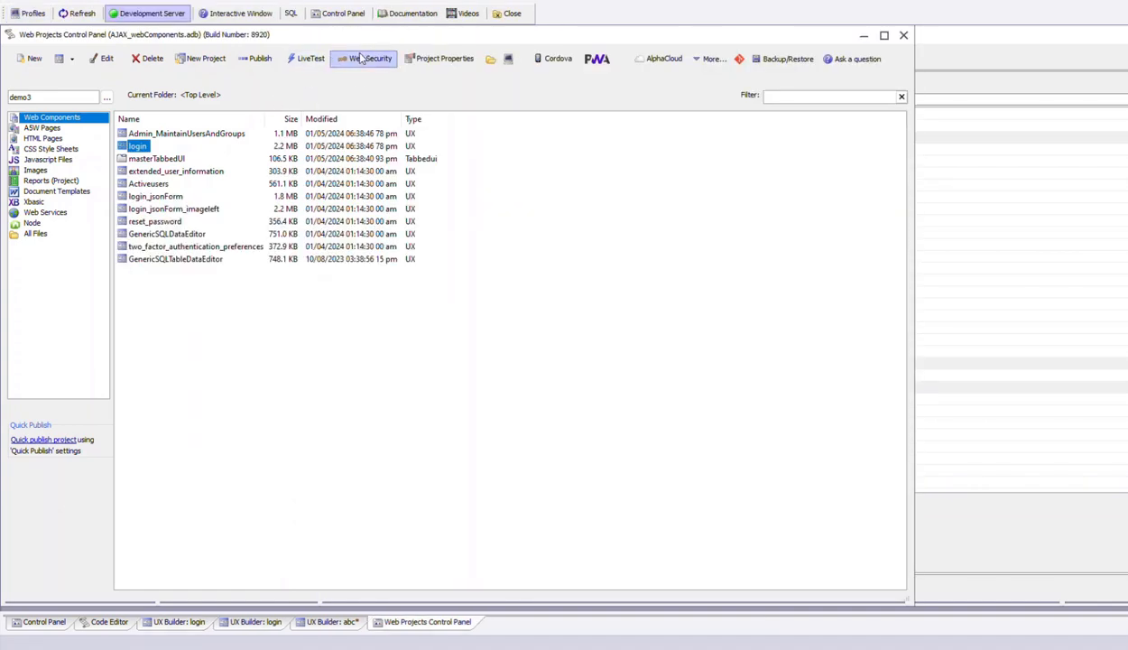
pyautogui.click(412, 106)
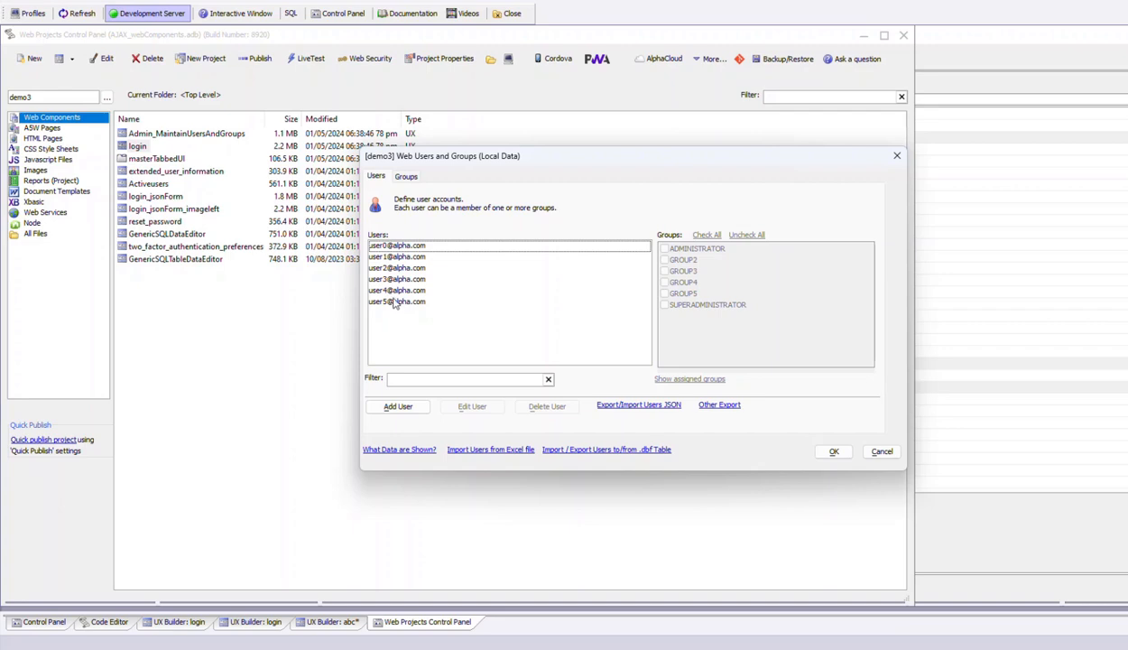
pyautogui.click(390, 256)
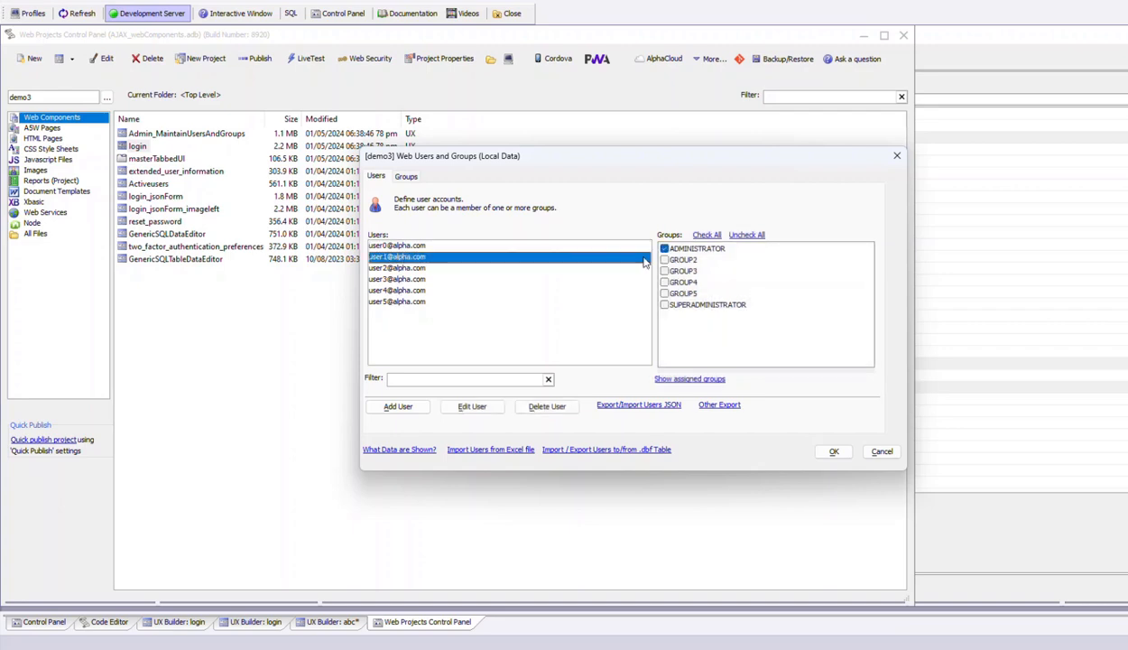
pyautogui.click(413, 267)
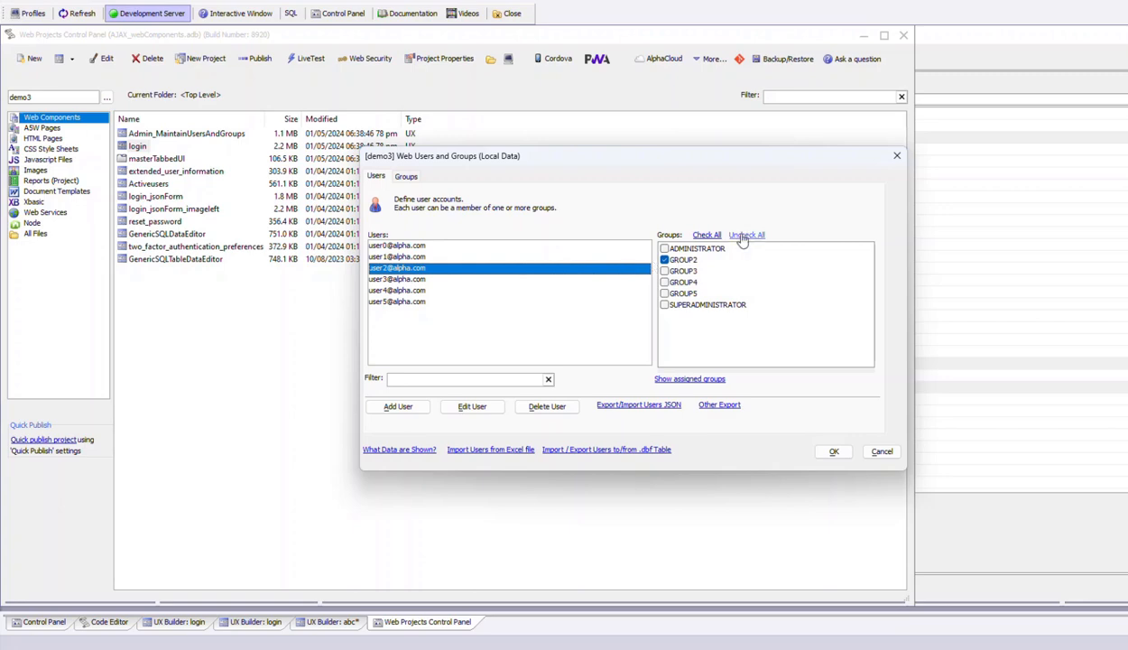